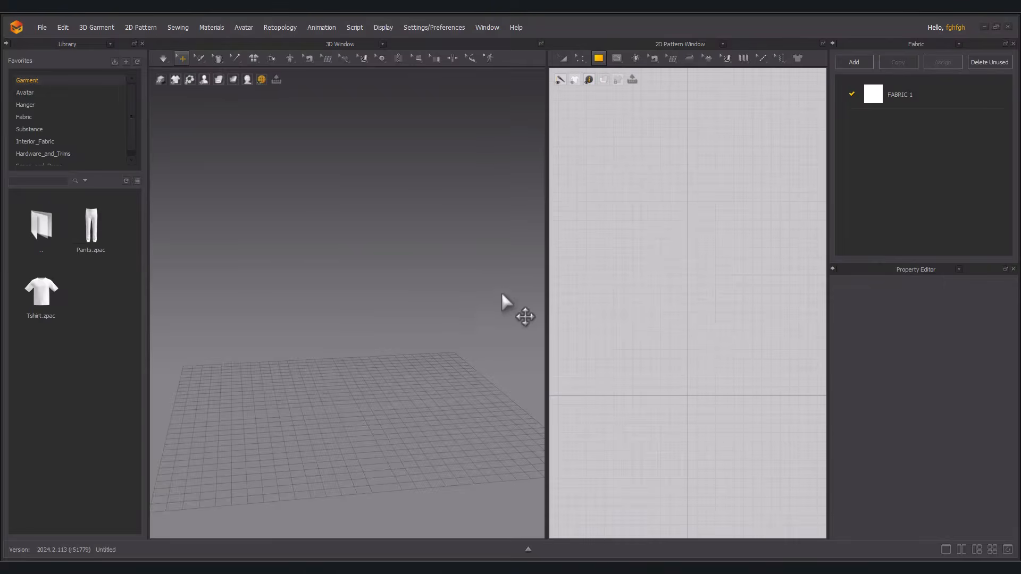
# - Draw a tall rectangular pattern piece above the horizontal axis in the 2D pattern view
pyautogui.moveTo(501, 294); pyautogui.dragTo(436, 306, button='right')
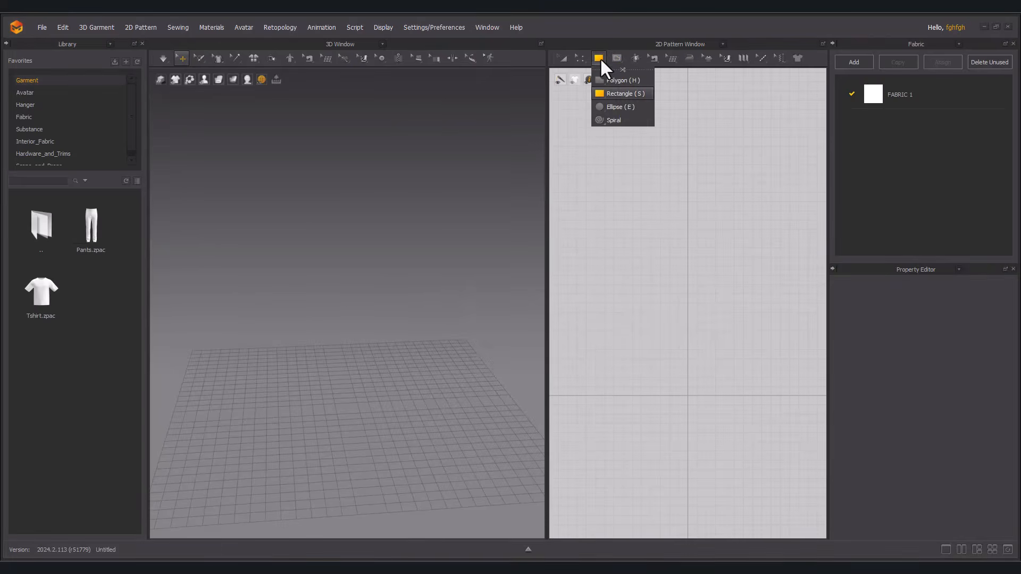
pyautogui.click(618, 93)
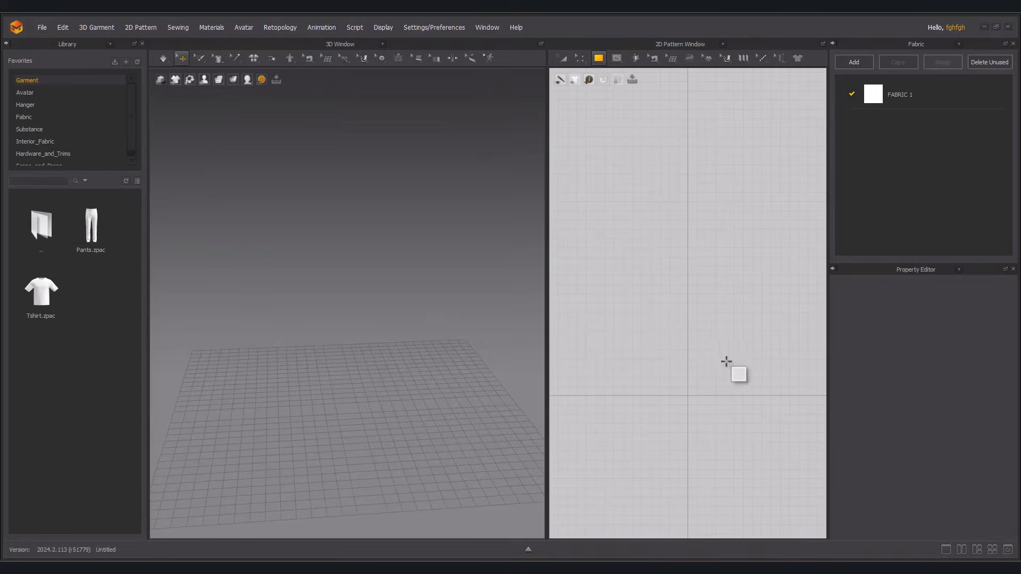
pyautogui.moveTo(740, 351); pyautogui.dragTo(655, 196)
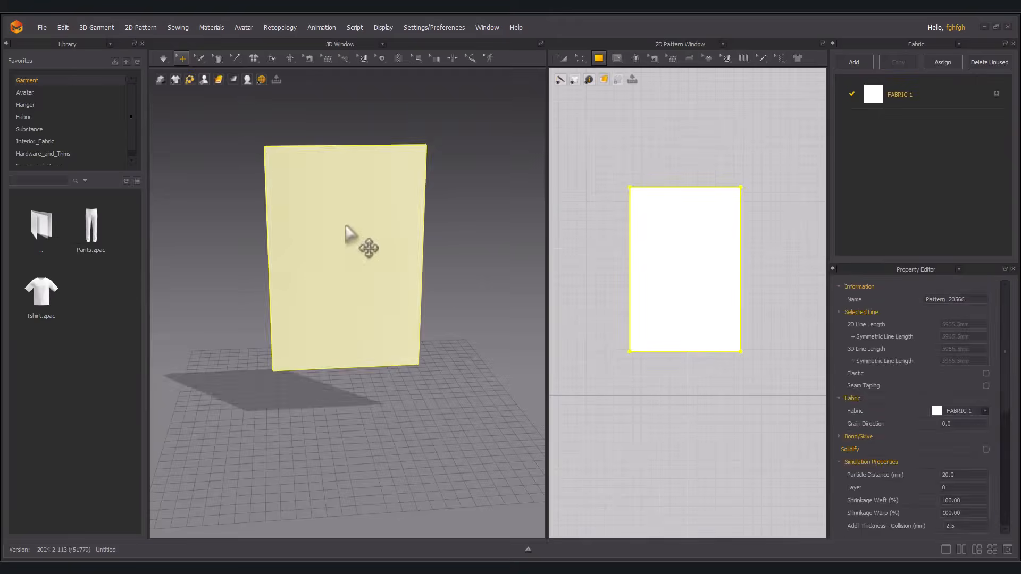
# - Rotate the rectangular cloth in the 3D view and run the simulation so it falls onto the ground
pyautogui.click(344, 226)
pyautogui.moveTo(367, 250); pyautogui.dragTo(450, 266, button='right')
pyautogui.moveTo(372, 202); pyautogui.dragTo(322, 79)
pyautogui.click(162, 56)
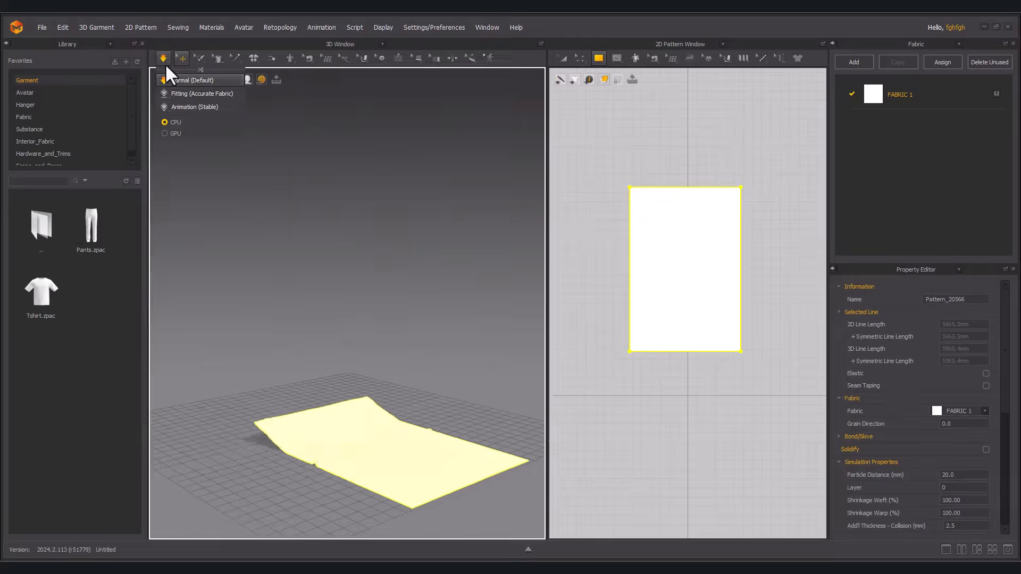
pyautogui.moveTo(379, 312); pyautogui.dragTo(395, 328, button='right')
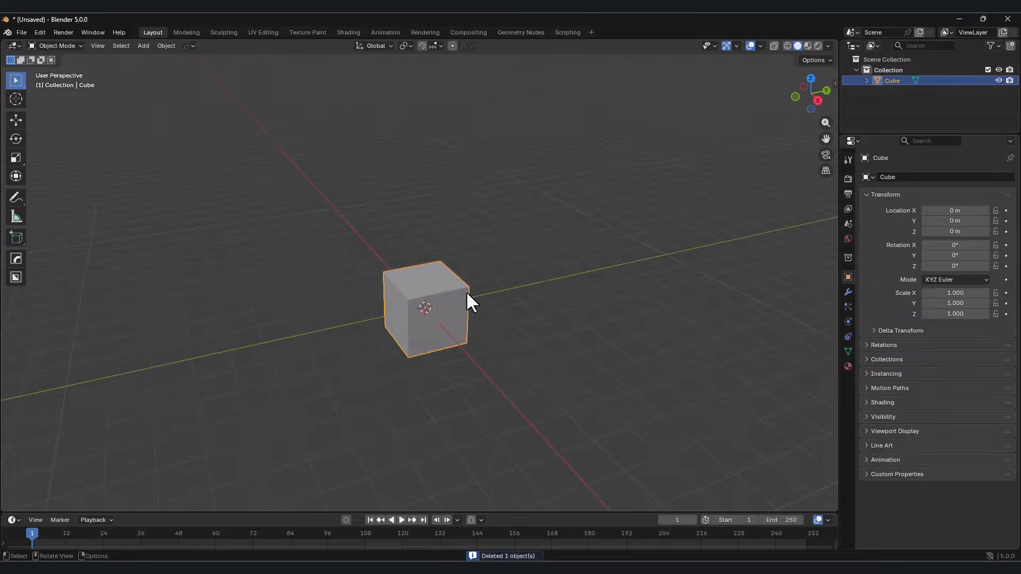
# - Switch to Blender and export the default cube
pyautogui.click(24, 31)
pyautogui.moveTo(79, 197)
pyautogui.click(185, 237)
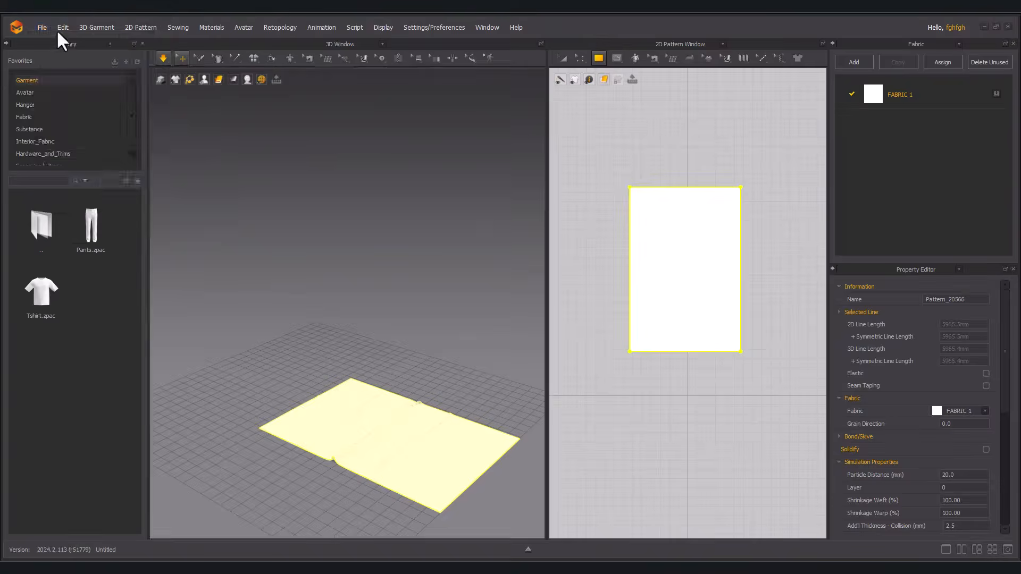
# - Switch to Marvelous Designer and import the exported cube file into the scene
pyautogui.click(42, 27)
pyautogui.moveTo(90, 137)
pyautogui.click(176, 150)
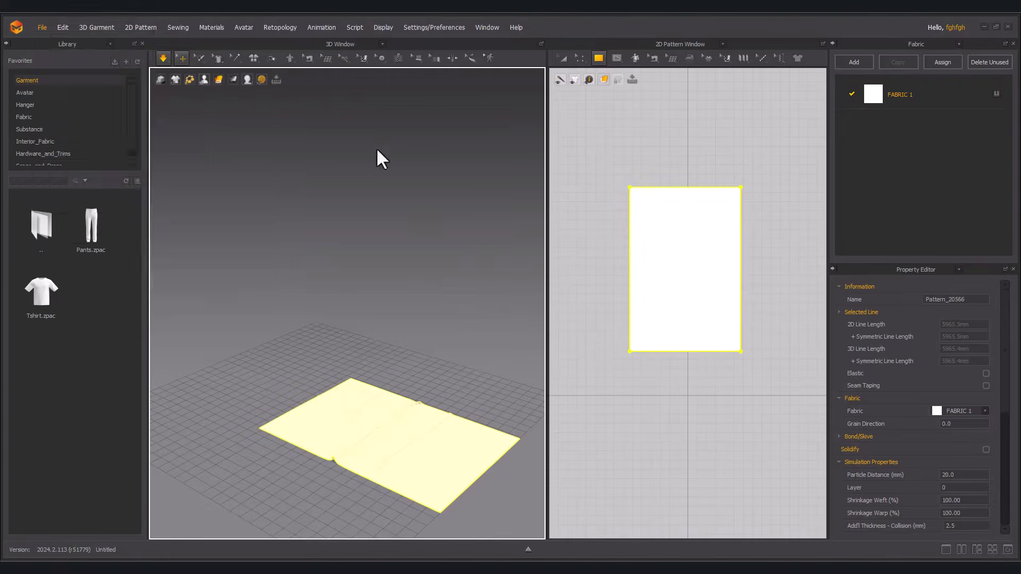
pyautogui.doubleClick(185, 122)
pyautogui.click(509, 394)
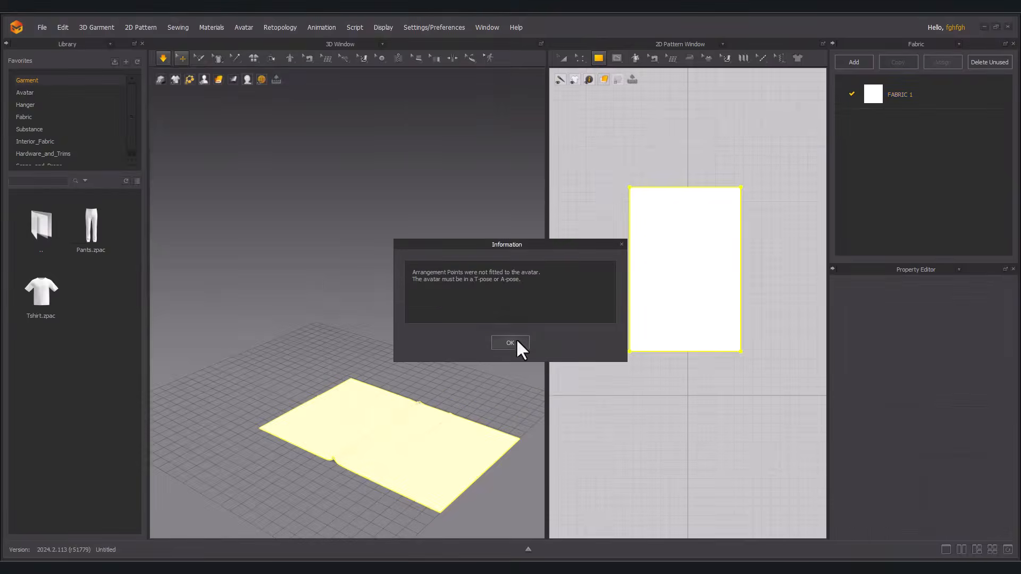
pyautogui.click(515, 343)
# - Raise the imported cube vertically so that it stands on the ground grid
pyautogui.moveTo(410, 349); pyautogui.dragTo(340, 245, button='right')
pyautogui.click(326, 245)
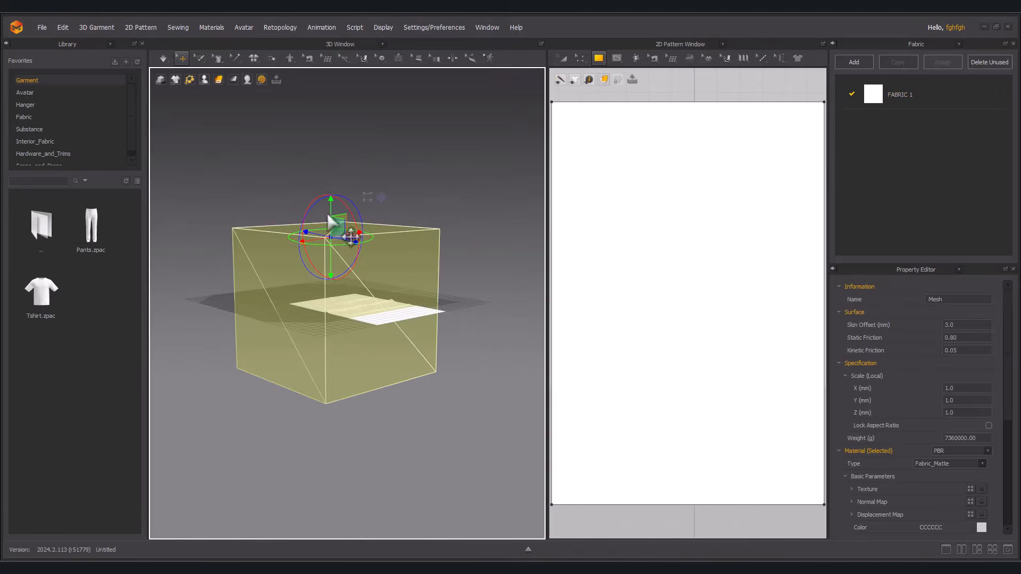
pyautogui.moveTo(332, 213); pyautogui.dragTo(333, 142)
pyautogui.click(384, 319)
pyautogui.rightClick(385, 320)
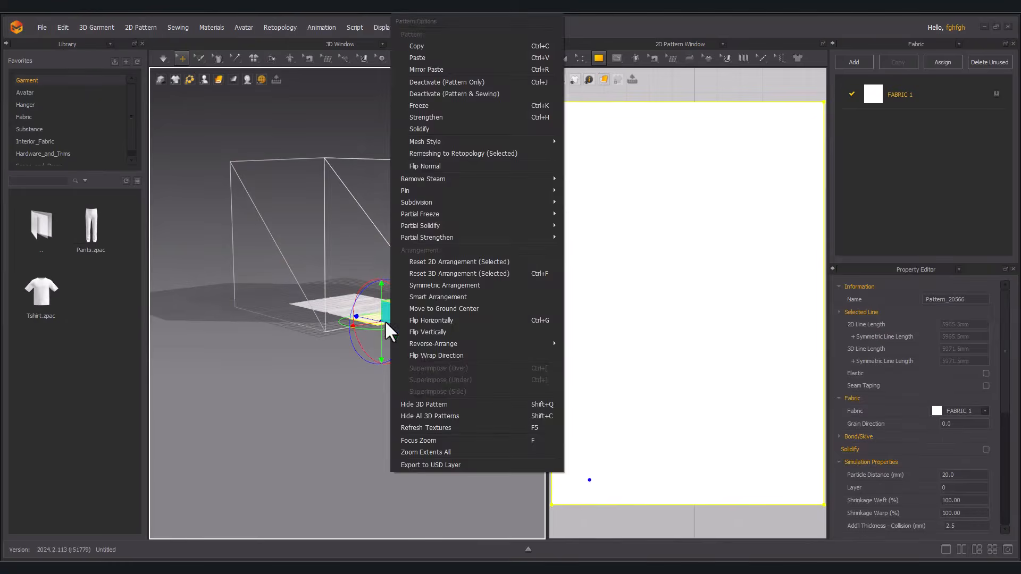
pyautogui.press('Escape')
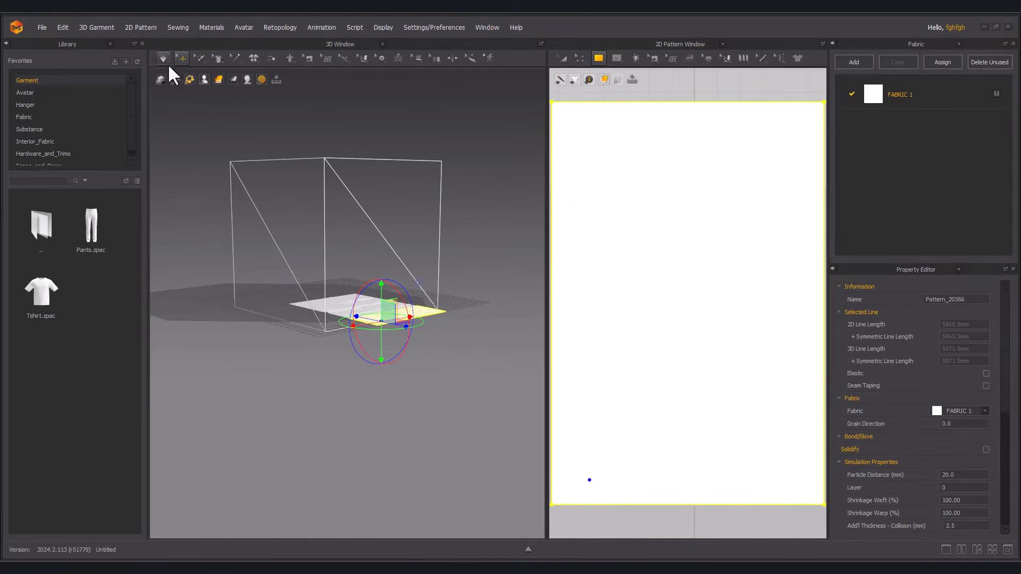
pyautogui.rightClick(429, 319)
pyautogui.click(441, 325)
pyautogui.click(688, 307)
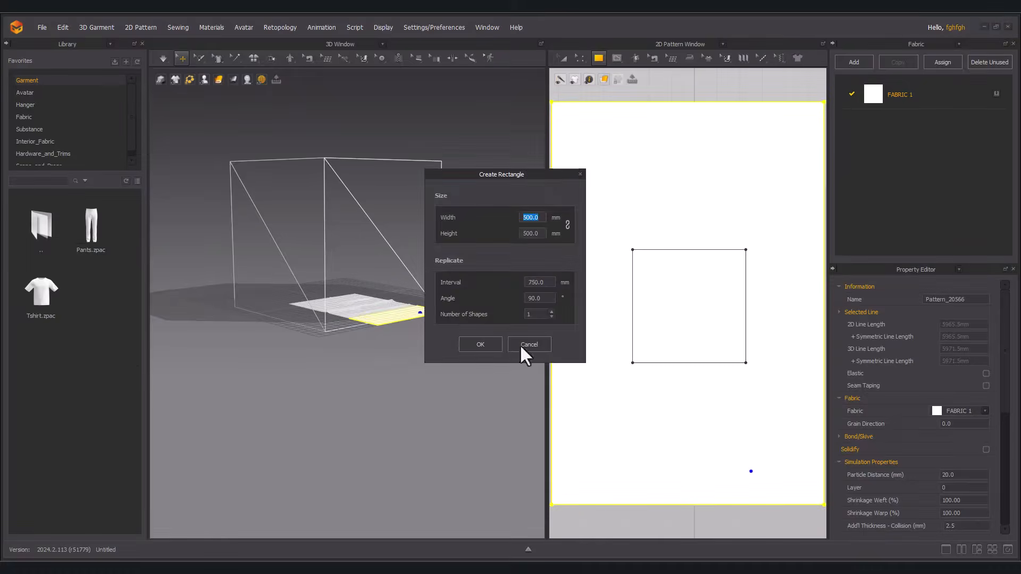
pyautogui.click(522, 351)
# - Move the rectangular pattern above the cube's silhouette in the 2D pattern view
pyautogui.scroll(-5, 673, 336)
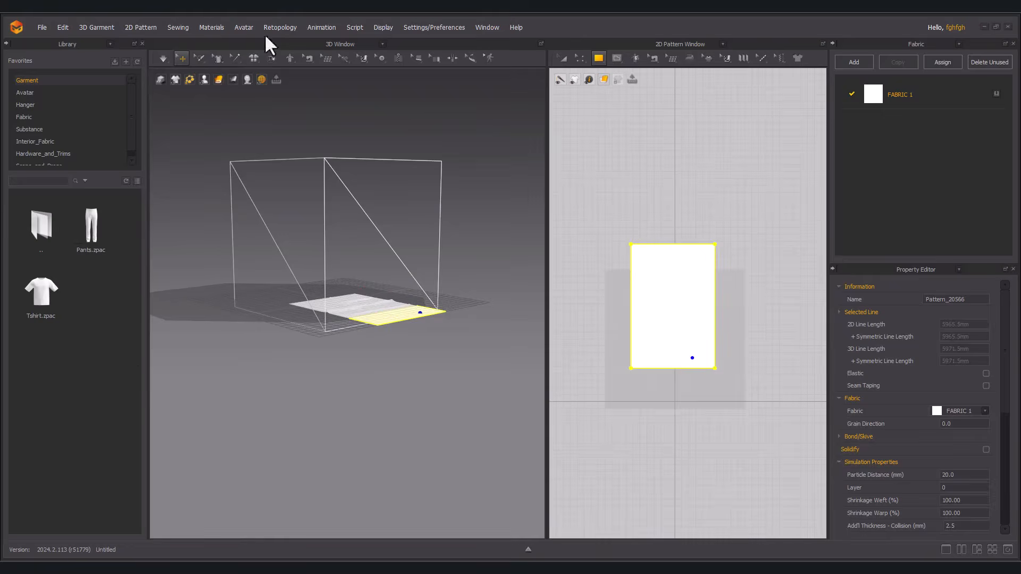
pyautogui.moveTo(690, 326); pyautogui.dragTo(650, 283)
pyautogui.hotkey('ctrl', 'z')
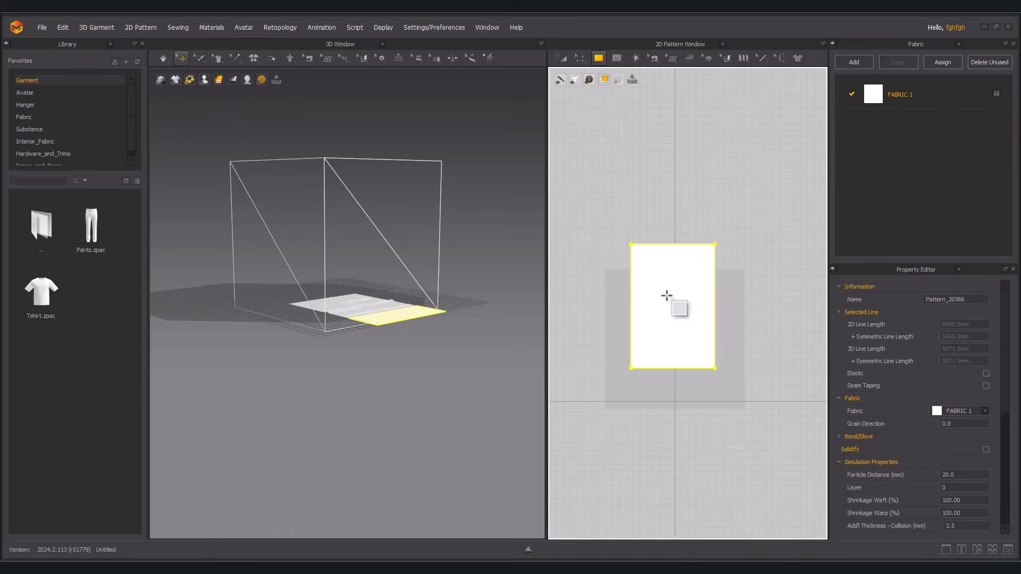
pyautogui.moveTo(683, 332); pyautogui.dragTo(671, 196)
# - Reset the pattern's 3D arrangement and shift the upright cloth over the cube
pyautogui.rightClick(411, 326)
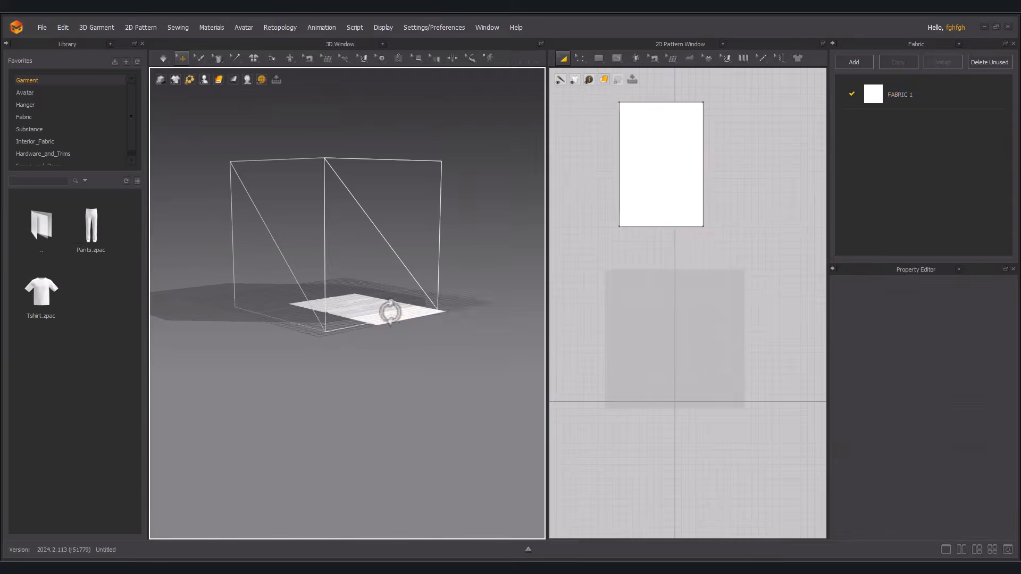
pyautogui.rightClick(391, 315)
pyautogui.click(462, 261)
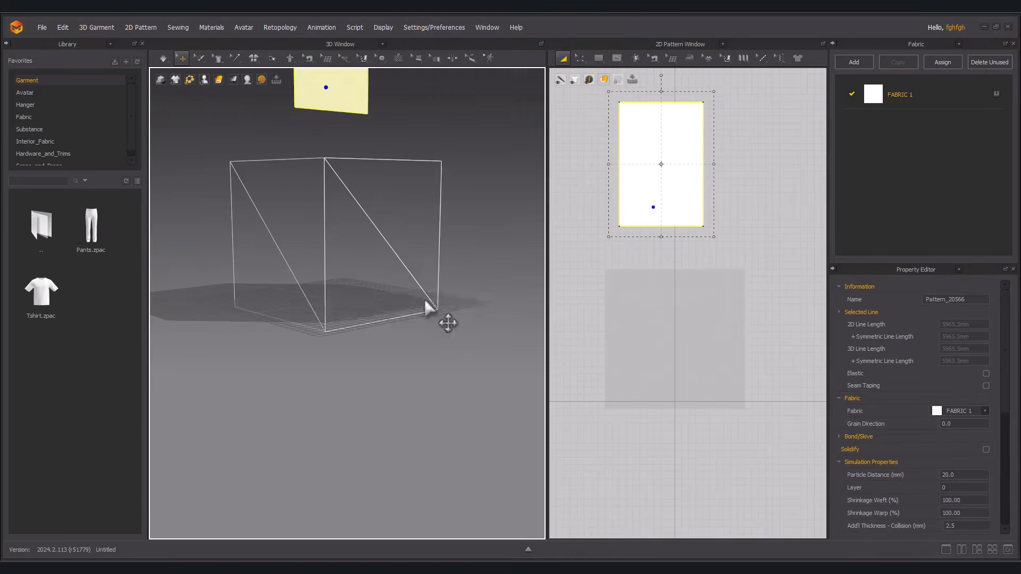
pyautogui.moveTo(424, 303); pyautogui.dragTo(475, 341, button='right')
pyautogui.scroll(-3, 450, 290)
pyautogui.click(450, 291)
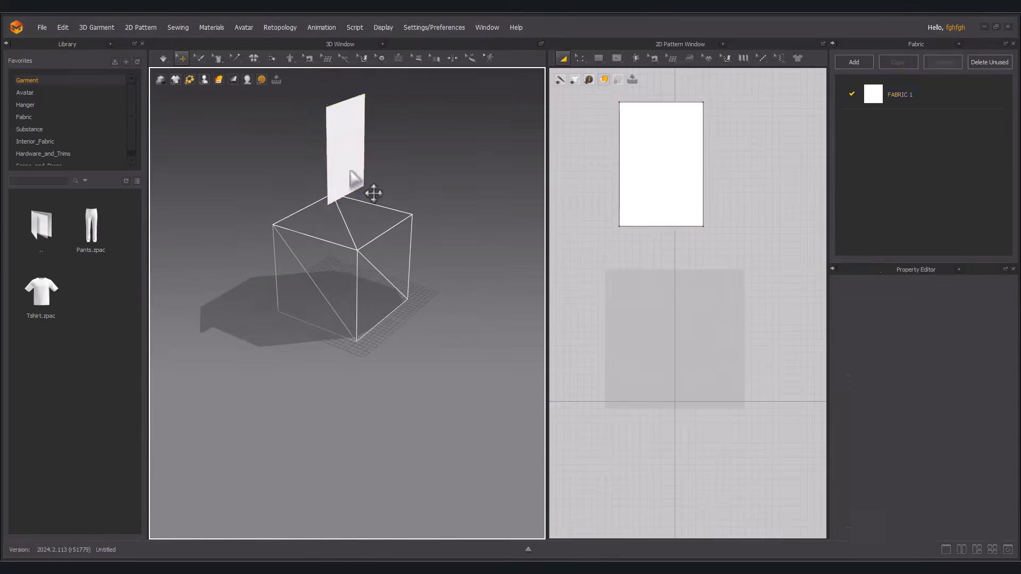
pyautogui.click(351, 170)
pyautogui.moveTo(376, 180); pyautogui.dragTo(392, 192)
# - Stretch the rectangular pattern upward in the 2D pattern view to make the cloth longer
pyautogui.rightClick(740, 165)
pyautogui.click(676, 135)
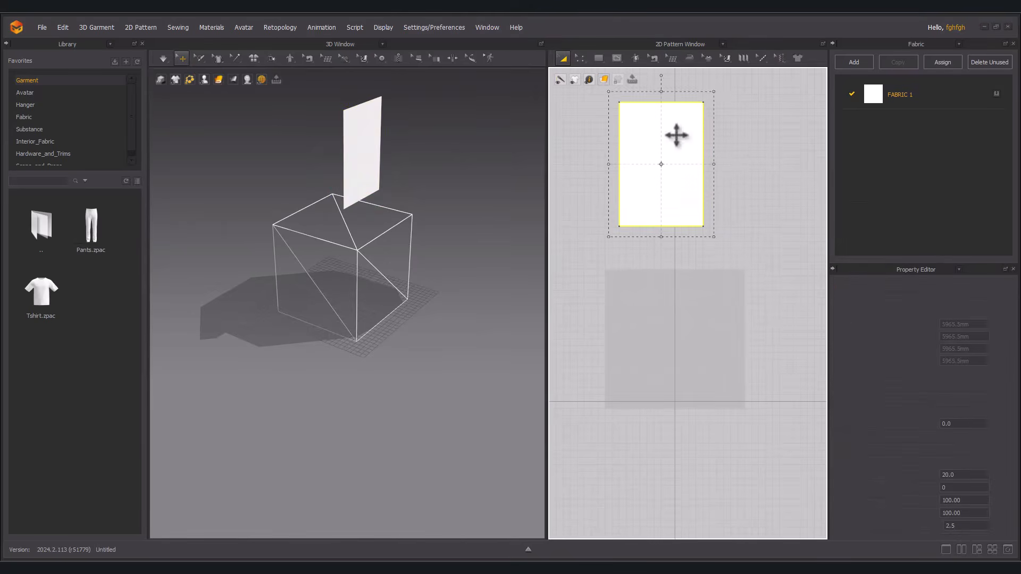
pyautogui.moveTo(681, 105); pyautogui.dragTo(699, 184, button='middle')
pyautogui.moveTo(679, 172); pyautogui.dragTo(679, 71)
# - Rotate the long cloth flat above the cube and simulate it so it drapes over the cube
pyautogui.moveTo(422, 182); pyautogui.dragTo(413, 199, button='right')
pyautogui.click(356, 168)
pyautogui.moveTo(429, 240); pyautogui.dragTo(365, 111, button='right')
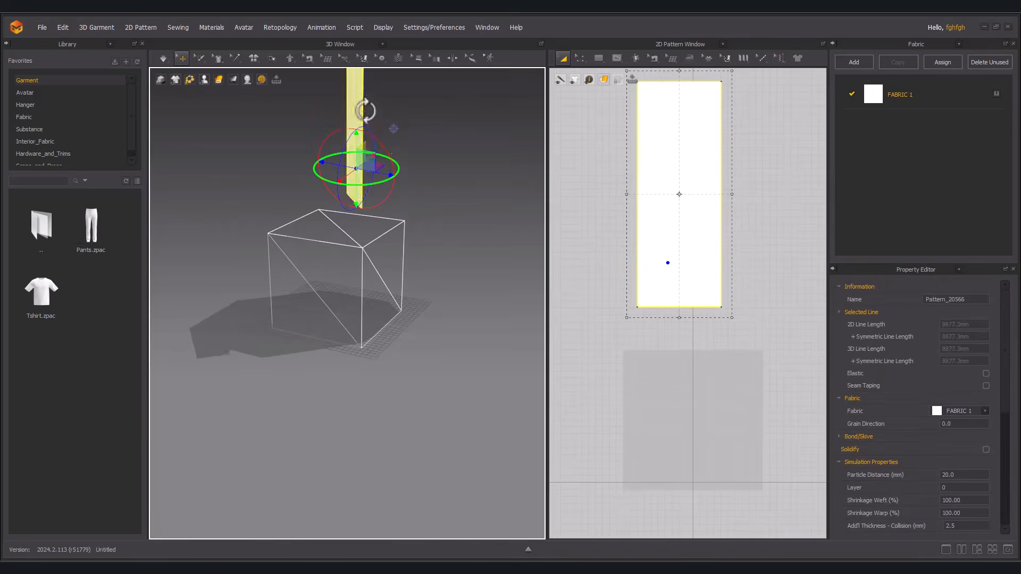
pyautogui.moveTo(405, 148); pyautogui.dragTo(342, 84)
pyautogui.click(163, 57)
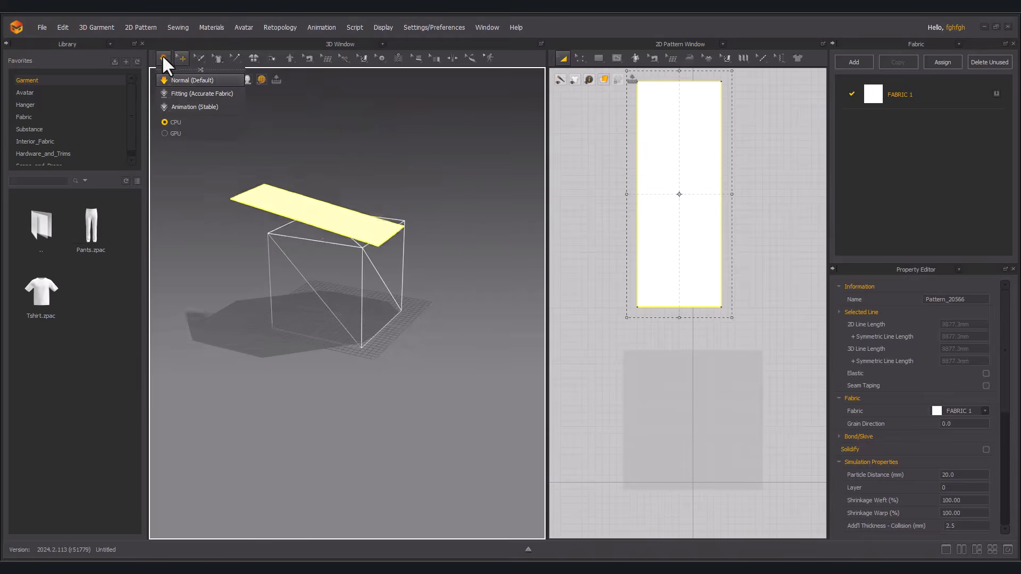
pyautogui.moveTo(285, 201); pyautogui.dragTo(315, 369, button='right')
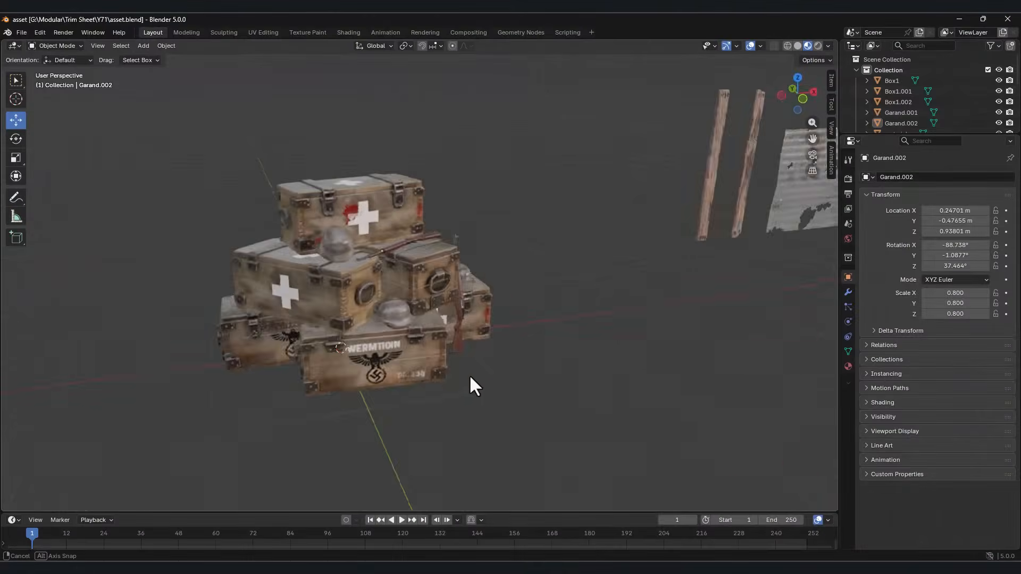
# - Switch to Blender's asset.blend and box-select the pile of crates, helmets and rifles
pyautogui.moveTo(474, 386); pyautogui.dragTo(284, 212, button='middle')
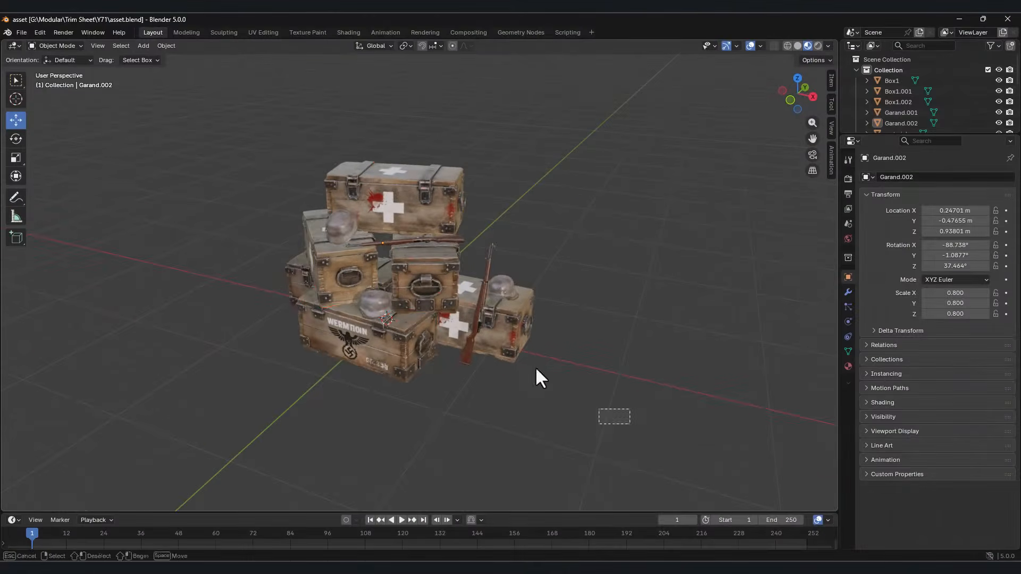
pyautogui.moveTo(540, 377); pyautogui.dragTo(269, 186)
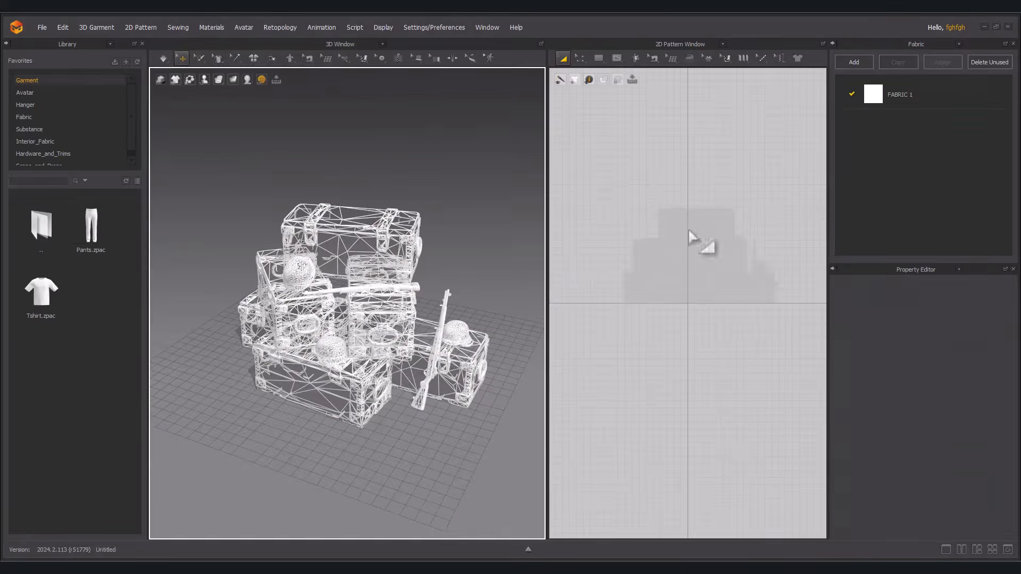
# - Draw a tall rectangular pattern just above the crate pile's silhouette in Marvelous Designer's 2D pattern view
pyautogui.moveTo(696, 206); pyautogui.dragTo(686, 263, button='middle')
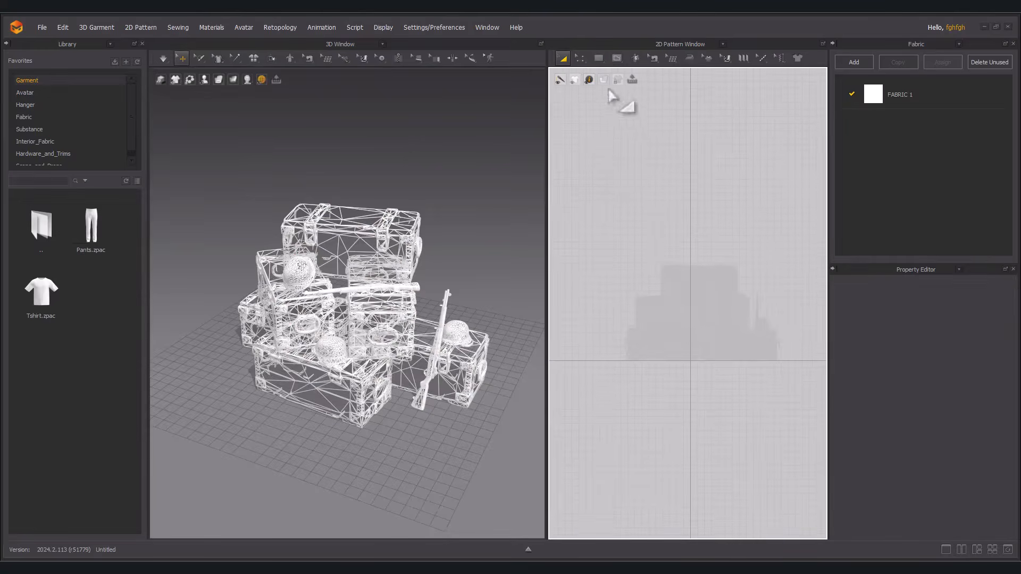
pyautogui.click(598, 58)
pyautogui.moveTo(751, 90); pyautogui.dragTo(652, 246)
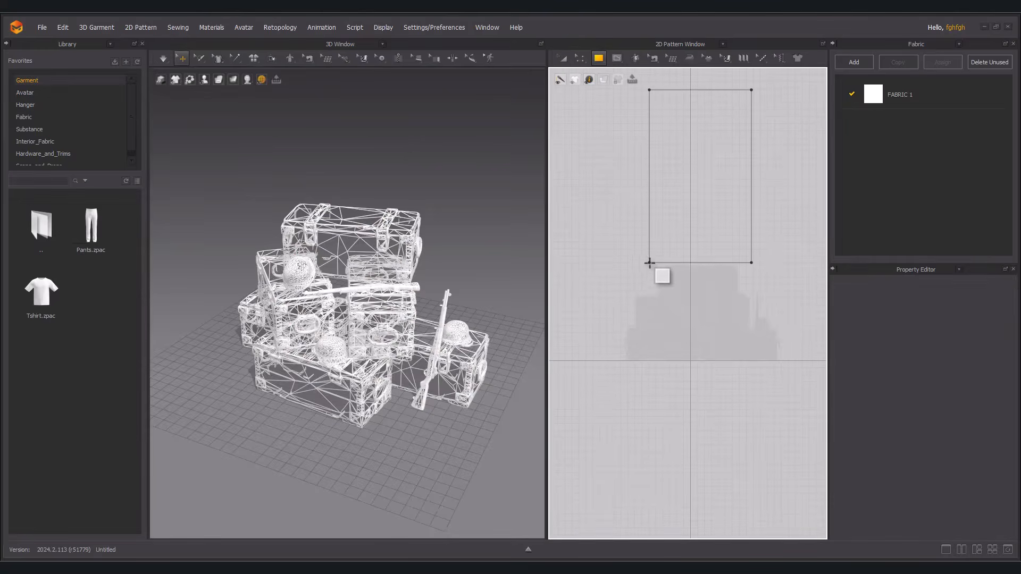
# - Try adjusting the placement of the upright cloth above the crate pile in the 3D view
pyautogui.moveTo(452, 297); pyautogui.dragTo(355, 196, button='right')
pyautogui.scroll(2, 404, 250)
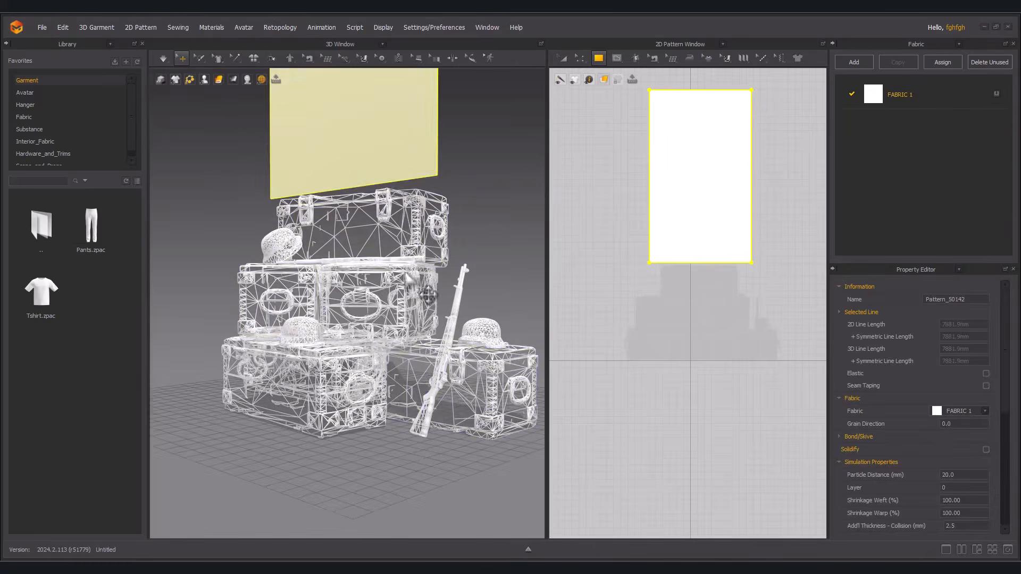
pyautogui.rightClick(416, 241)
pyautogui.click(208, 308)
pyautogui.scroll(-3, 313, 327)
pyautogui.moveTo(463, 308); pyautogui.dragTo(450, 263, button='right')
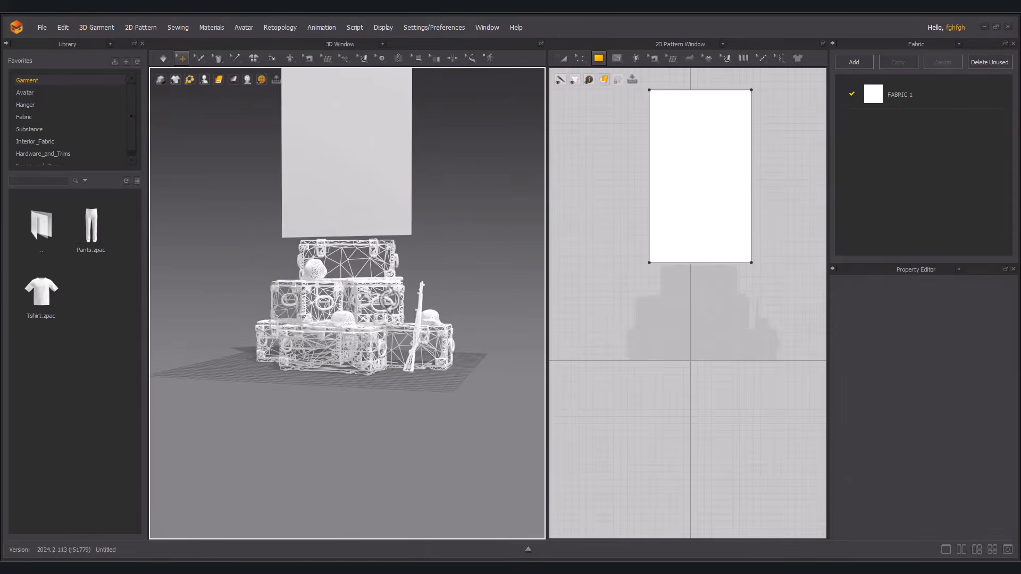
pyautogui.moveTo(474, 267); pyautogui.dragTo(474, 384, button='middle')
pyautogui.click(384, 306)
pyautogui.moveTo(452, 317); pyautogui.dragTo(438, 350, button='right')
pyautogui.moveTo(408, 302); pyautogui.dragTo(444, 223)
pyautogui.hotkey('ctrl', 'z')
# - Shift the cloth slightly sideways and rotate it flat above the crate pile
pyautogui.moveTo(405, 304); pyautogui.dragTo(444, 319, button='right')
pyautogui.moveTo(435, 319); pyautogui.dragTo(448, 319)
pyautogui.moveTo(472, 402); pyautogui.dragTo(508, 347, button='right')
pyautogui.moveTo(453, 291); pyautogui.dragTo(363, 165)
pyautogui.moveTo(363, 166); pyautogui.dragTo(468, 378, button='right')
pyautogui.moveTo(424, 343); pyautogui.dragTo(497, 433, button='right')
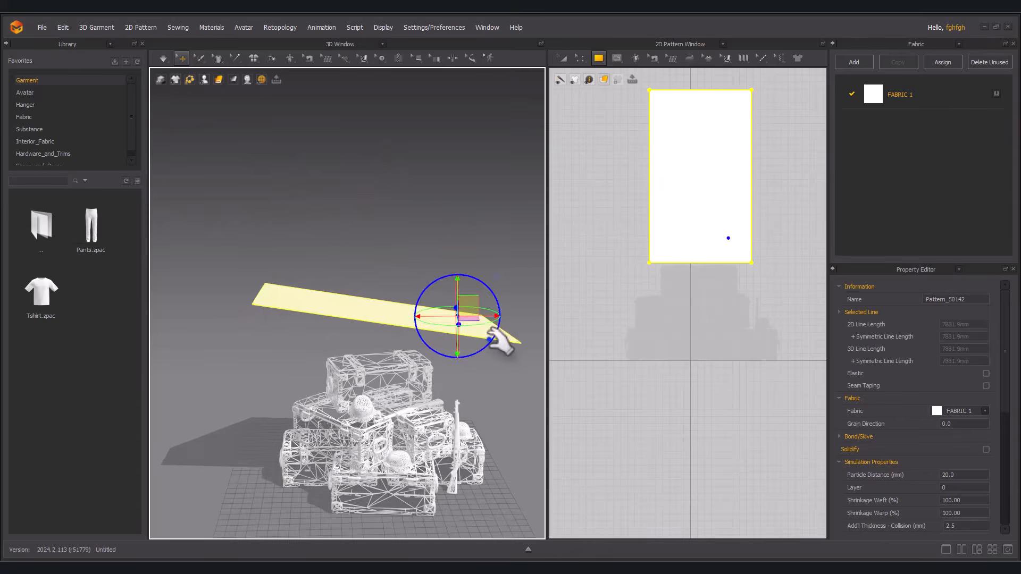
# - Try simulating the cloth draping over the crate pile, and undo the drape
pyautogui.press('space')
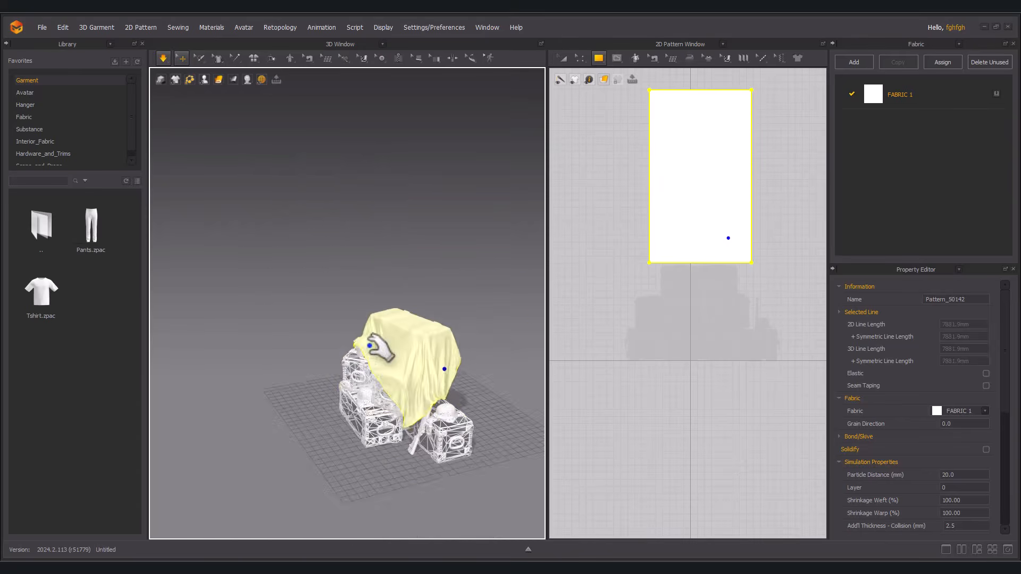
pyautogui.moveTo(417, 365)
pyautogui.mouseDown(button='right')
pyautogui.moveTo(455, 349)
pyautogui.moveTo(414, 357)
pyautogui.mouseUp(button='right')
pyautogui.press('space')
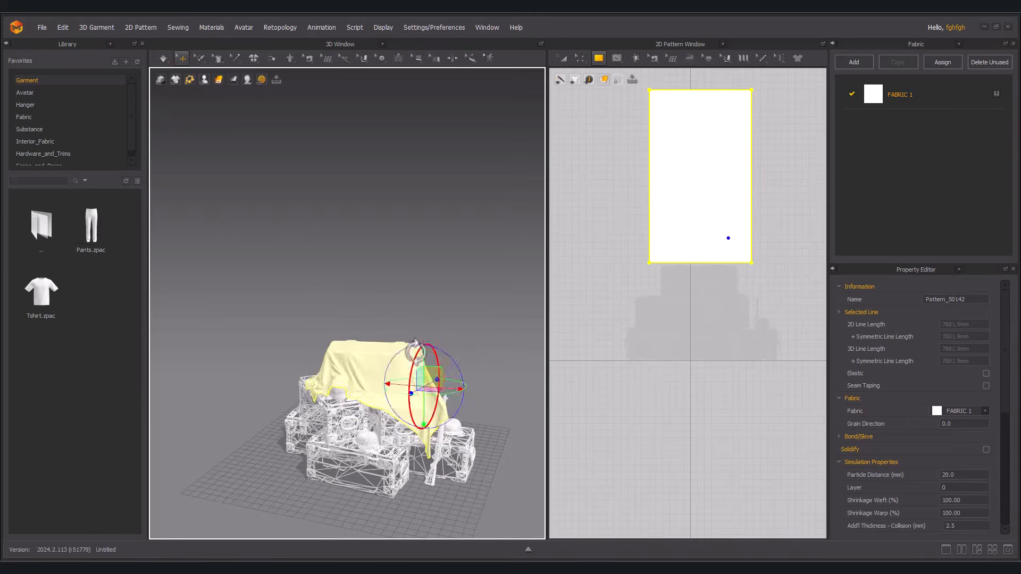
pyautogui.hotkey('ctrl', 'z')
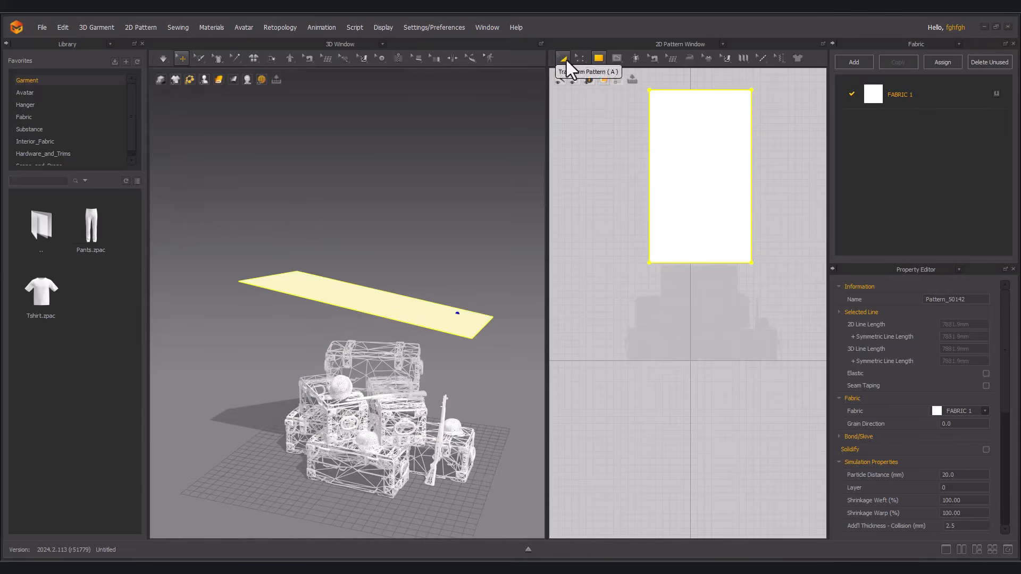
# - Extend the cloth pattern upward in the 2D view and simulate it draping over the crate pile
pyautogui.moveTo(718, 136); pyautogui.dragTo(702, 233, button='middle')
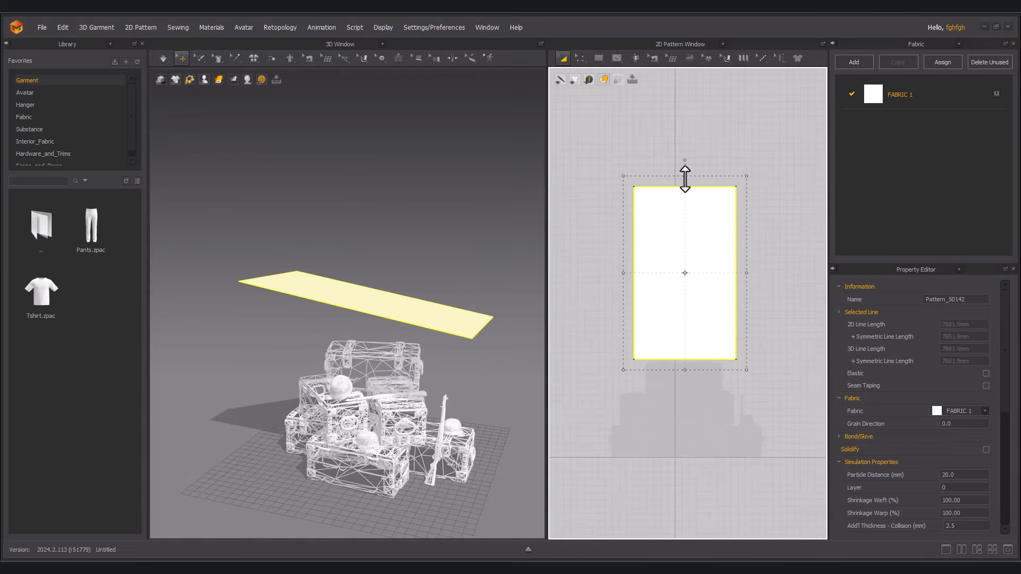
pyautogui.moveTo(692, 116); pyautogui.dragTo(692, 117)
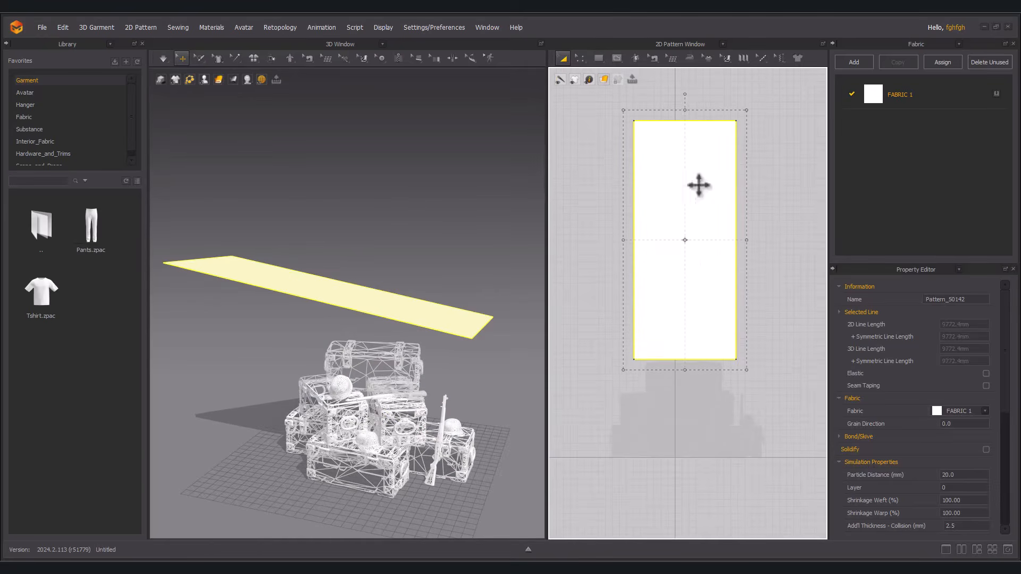
pyautogui.click(162, 58)
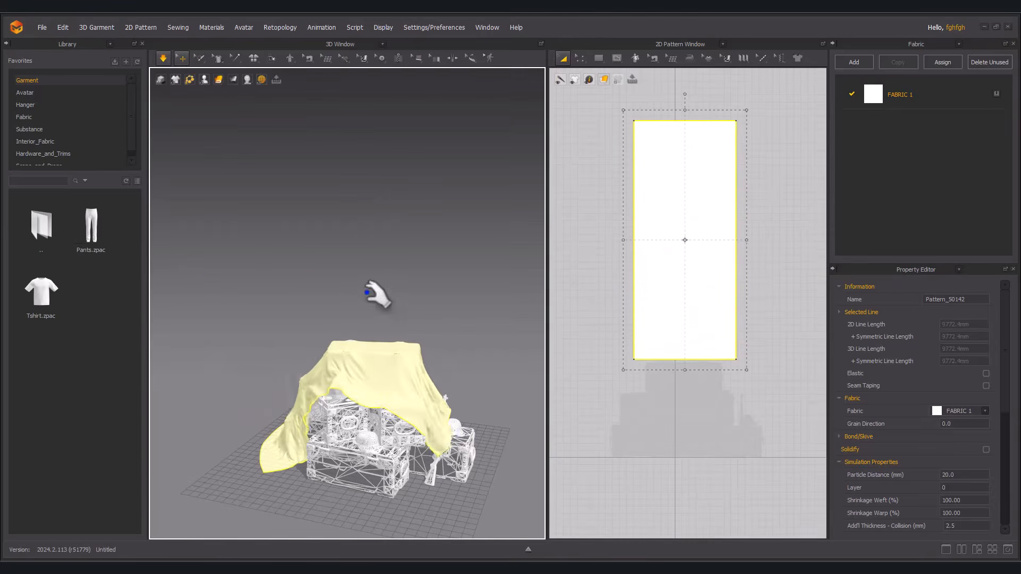
pyautogui.moveTo(376, 349); pyautogui.dragTo(199, 370, button='right')
pyautogui.moveTo(430, 319); pyautogui.dragTo(409, 271, button='middle')
pyautogui.scroll(-2, 390, 317)
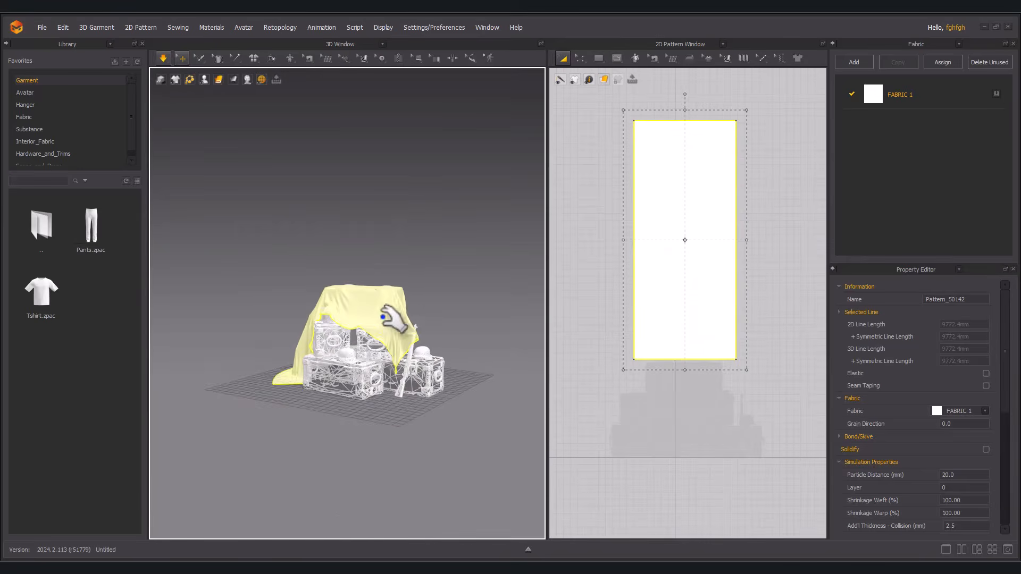
# - Show the draped cloth's mesh in the 3D view and set the pattern's mesh style to Quad (Optimized)
pyautogui.scroll(3, 385, 320)
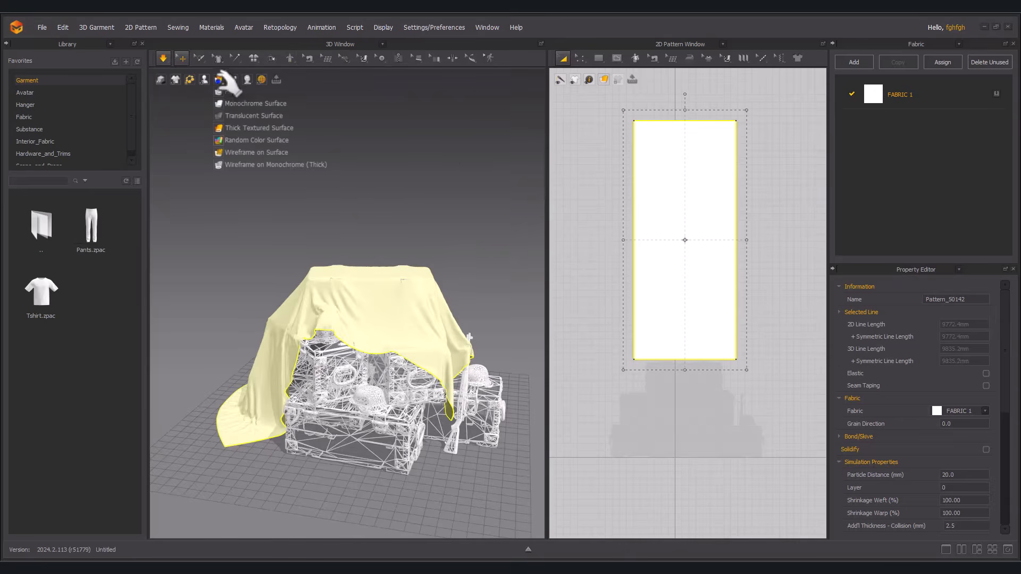
pyautogui.click(236, 91)
pyautogui.scroll(4, 381, 331)
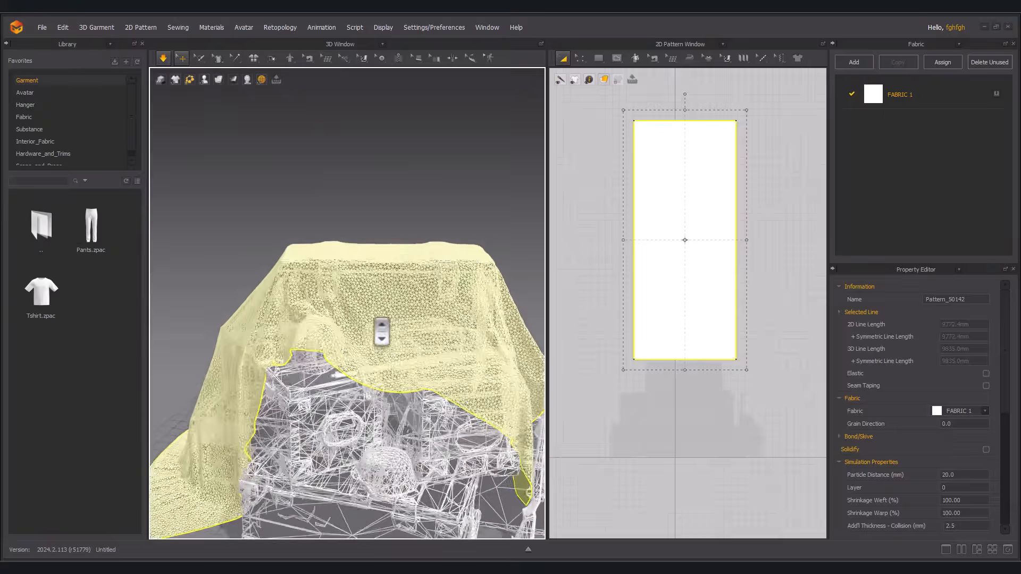
pyautogui.moveTo(381, 329); pyautogui.dragTo(518, 320, button='right')
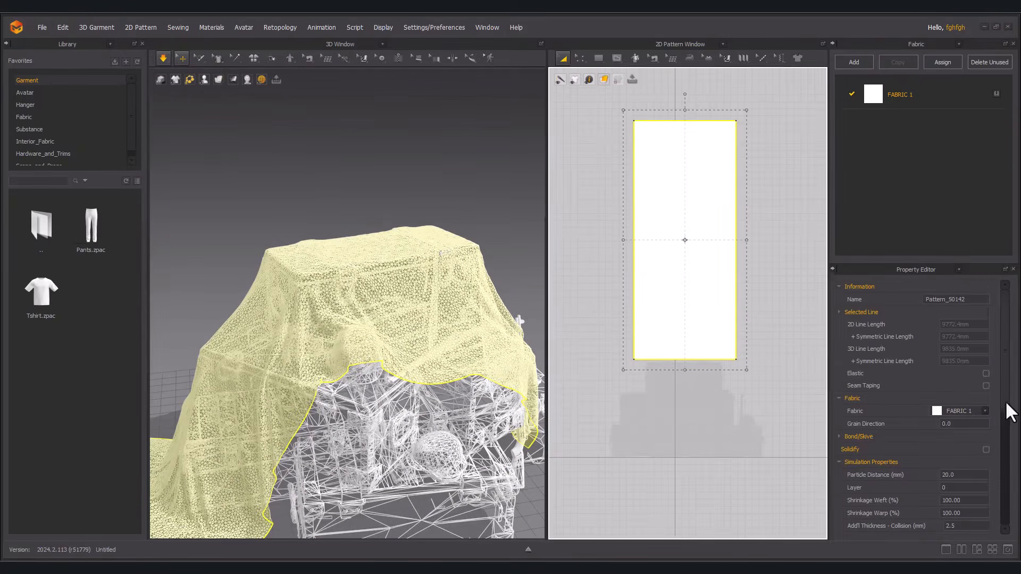
pyautogui.moveTo(1009, 410); pyautogui.dragTo(1012, 531)
pyautogui.click(736, 429)
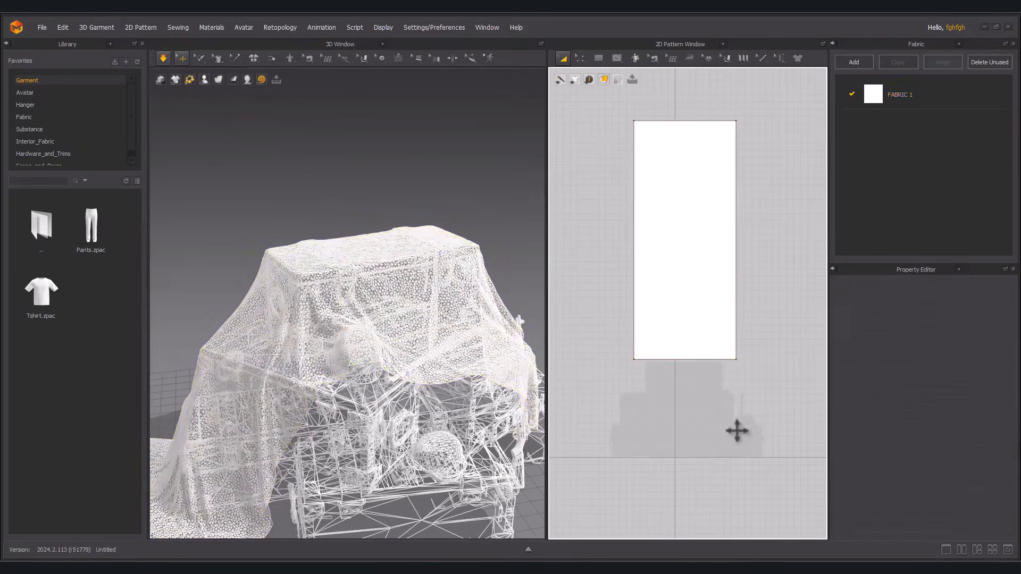
pyautogui.click(737, 316)
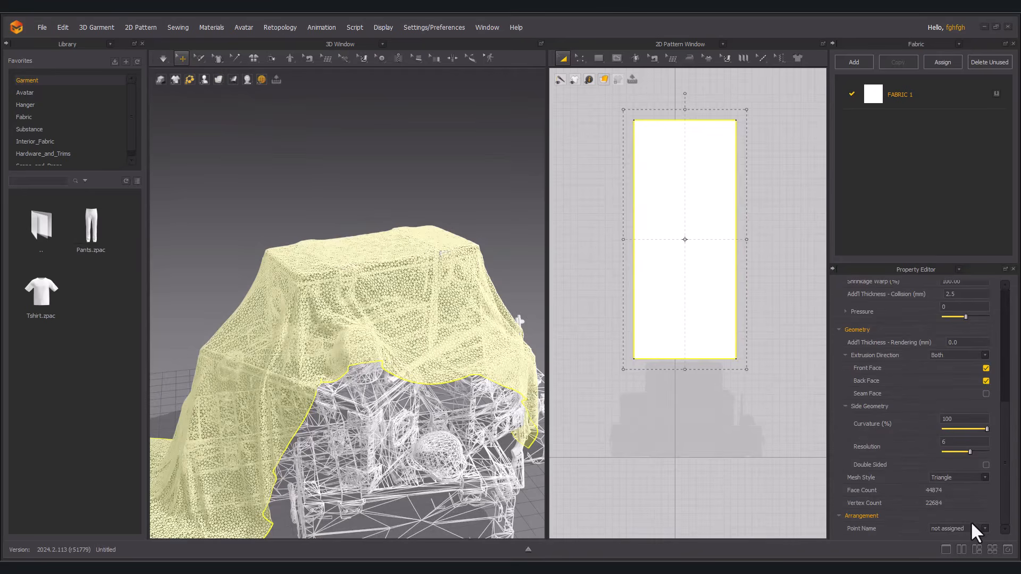
pyautogui.click(976, 477)
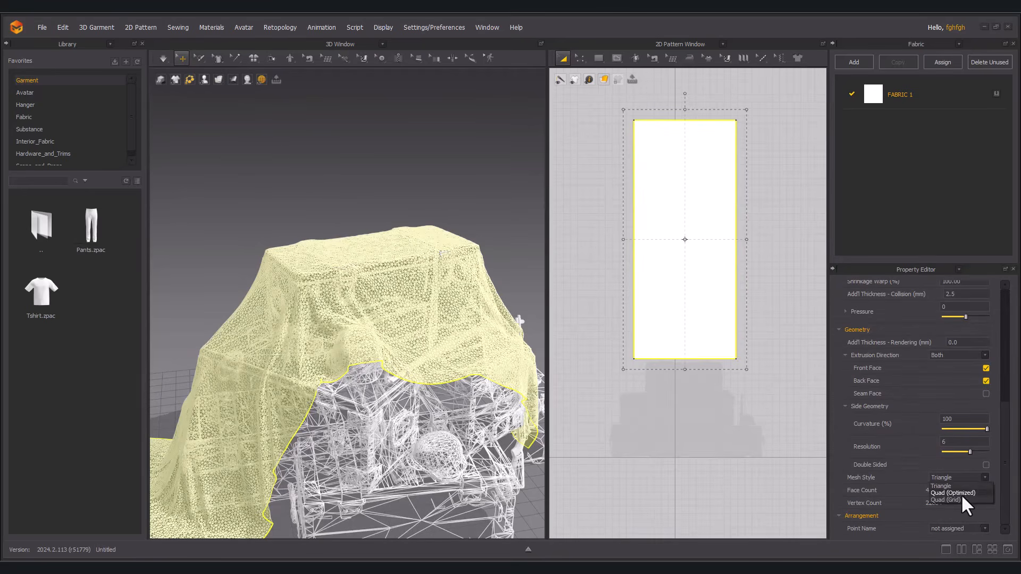
pyautogui.click(959, 493)
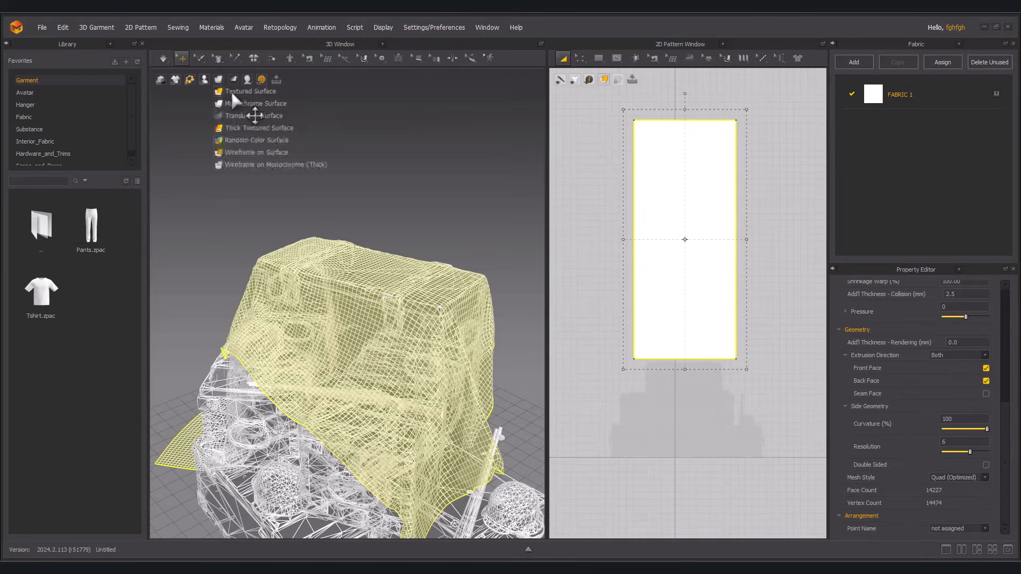
# - Return the cloth to Textured Surface display and simulate it again over the crates in Normal (Default) mode
pyautogui.click(234, 92)
pyautogui.moveTo(234, 95); pyautogui.dragTo(372, 190, button='right')
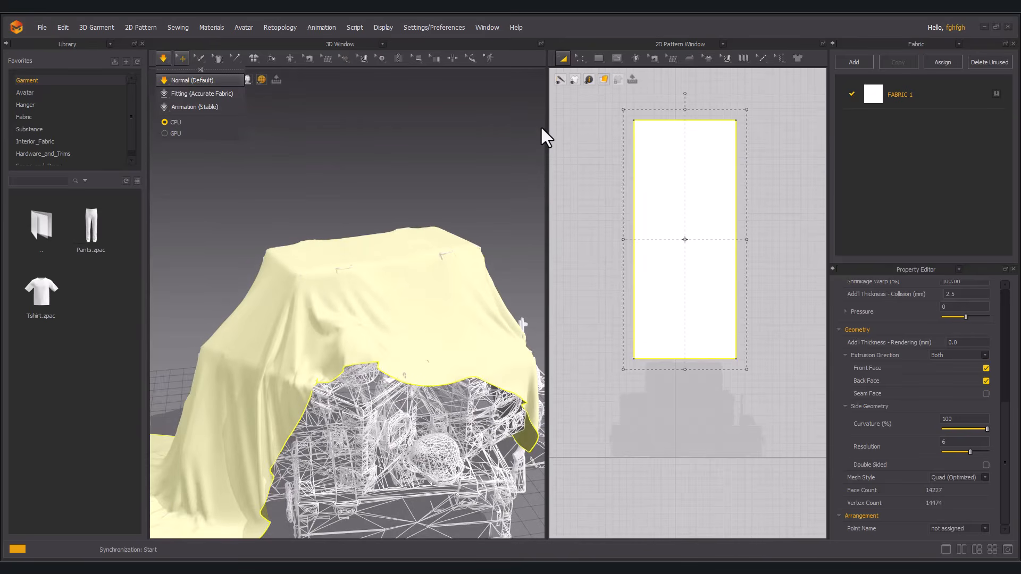
pyautogui.click(388, 269)
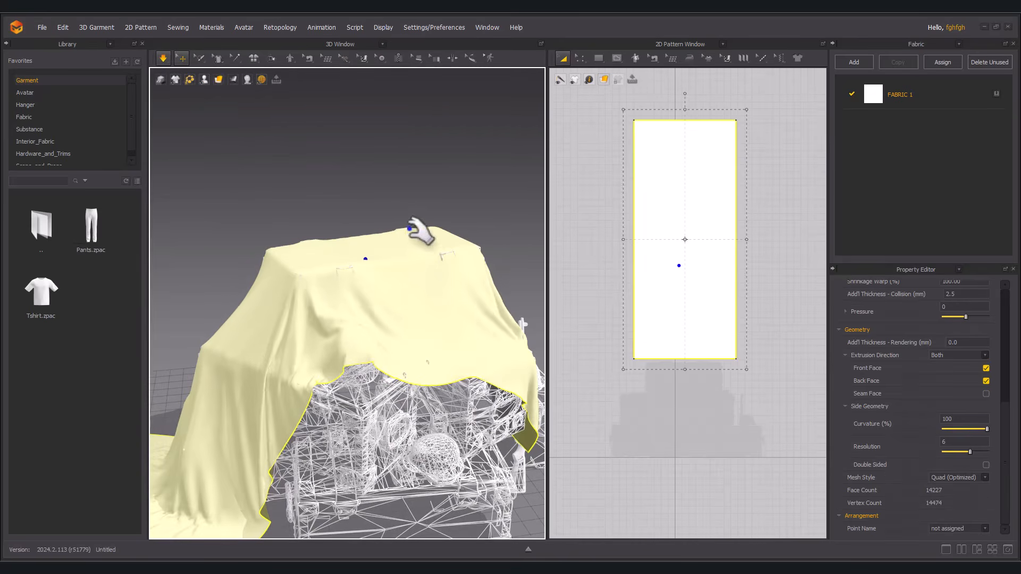
pyautogui.moveTo(438, 253); pyautogui.dragTo(460, 252, button='right')
pyautogui.moveTo(484, 310); pyautogui.dragTo(507, 175, button='right')
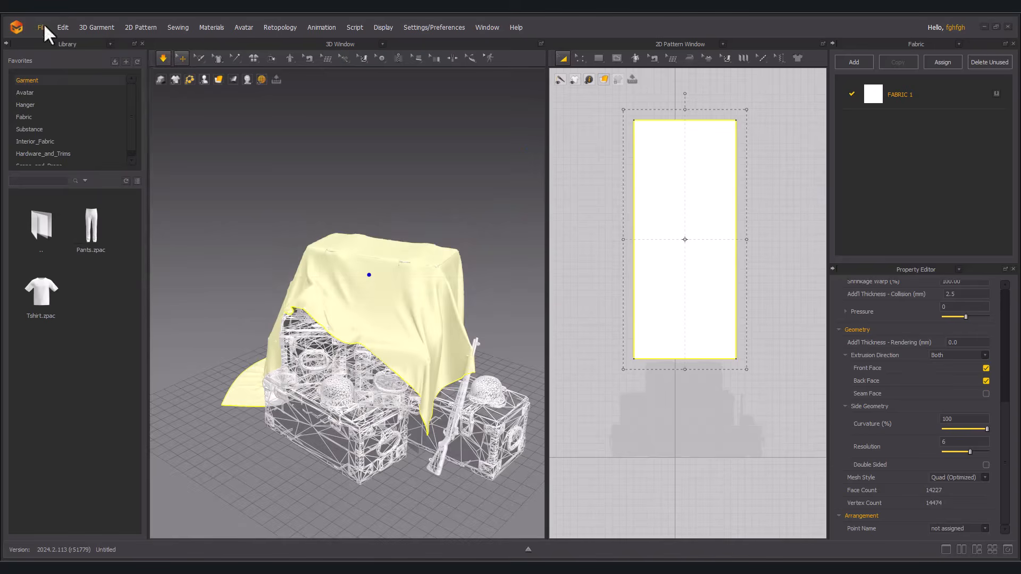
# - Export the draped cloth as a model for use in Blender
pyautogui.click(42, 27)
pyautogui.moveTo(86, 155)
pyautogui.click(216, 220)
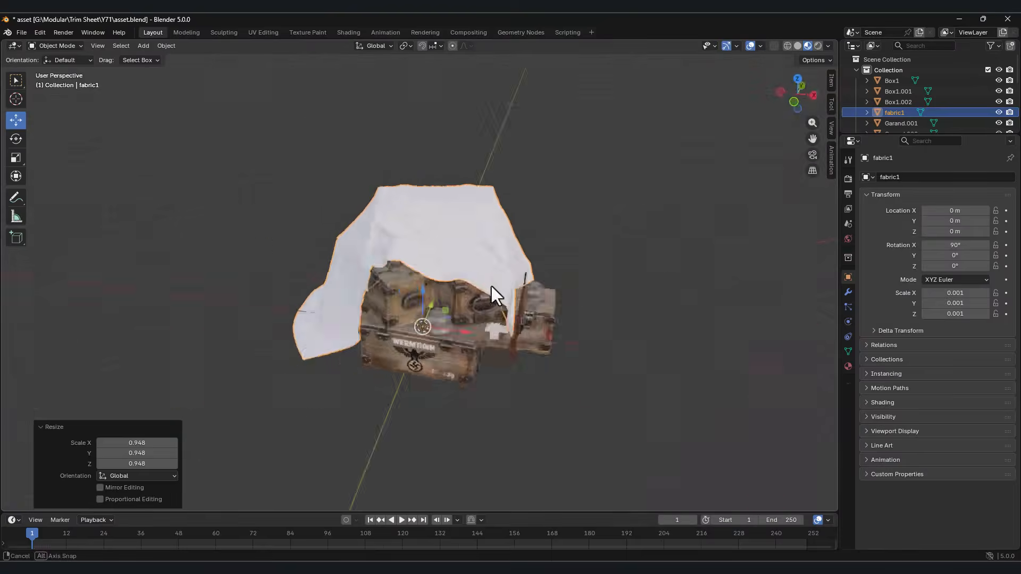
# - In Blender, check the fit of fabric1 over the crate pile and switch it out of Object Mode
pyautogui.scroll(4, 491, 286)
pyautogui.moveTo(491, 286)
pyautogui.mouseDown(button='middle')
pyautogui.moveTo(478, 281)
pyautogui.moveTo(490, 257)
pyautogui.moveTo(381, 260)
pyautogui.moveTo(237, 230)
pyautogui.moveTo(321, 250)
pyautogui.moveTo(531, 222)
pyautogui.moveTo(372, 237)
pyautogui.moveTo(211, 221)
pyautogui.moveTo(485, 230)
pyautogui.moveTo(473, 279)
pyautogui.moveTo(417, 296)
pyautogui.mouseUp(button='middle')
pyautogui.click(55, 46)
pyautogui.click(49, 78)
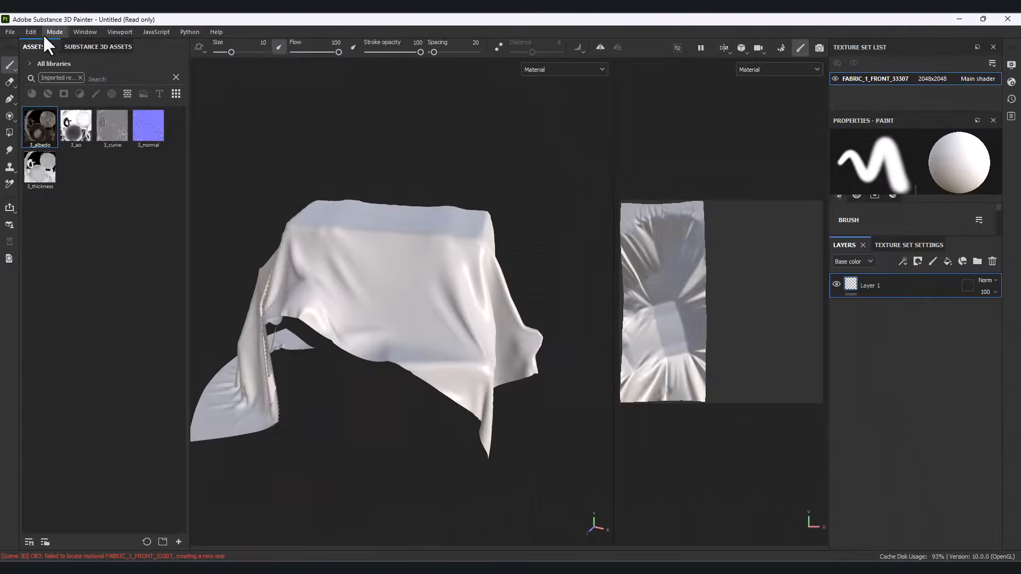
# - In Substance 3D Painter, bake the fabric's mesh maps with an output size of 4096
pyautogui.click(43, 35)
pyautogui.click(69, 55)
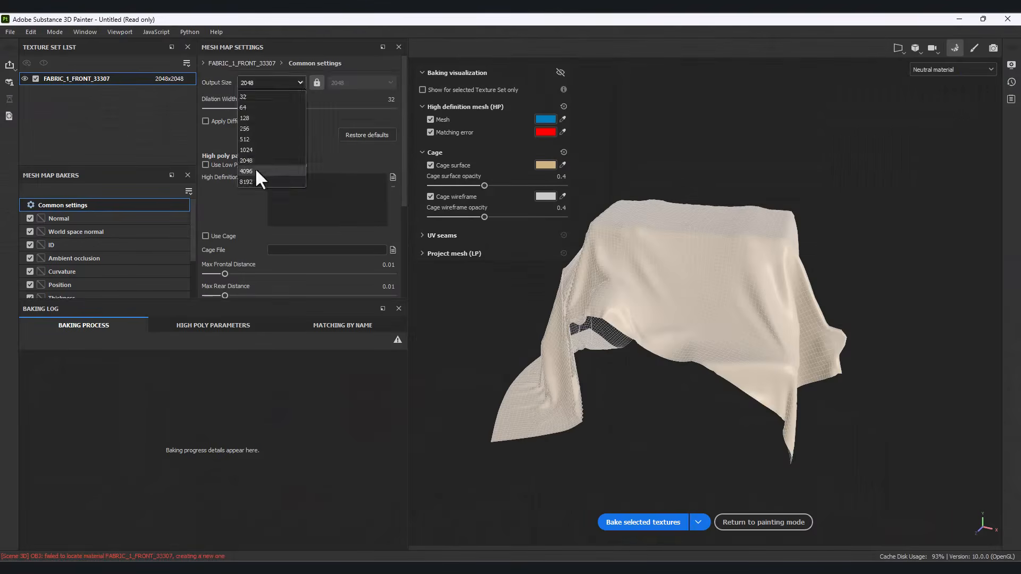
pyautogui.click(254, 172)
pyautogui.scroll(-3, 317, 283)
pyautogui.click(643, 522)
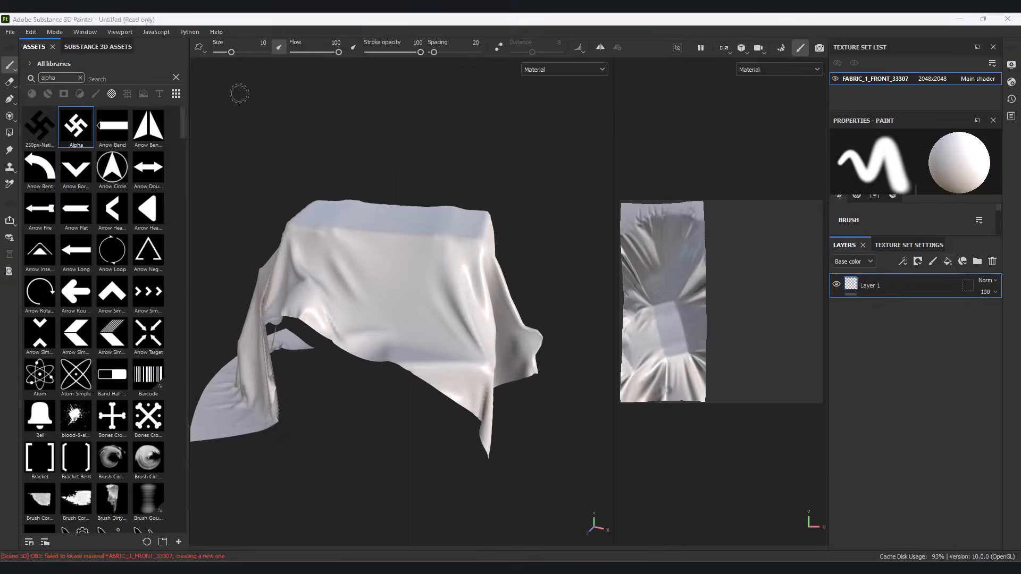
# - Give the cloth a fill layer with red base color CF0606 and place the Alpha emblem over it as a masked layer
pyautogui.click(936, 199)
pyautogui.click(884, 266)
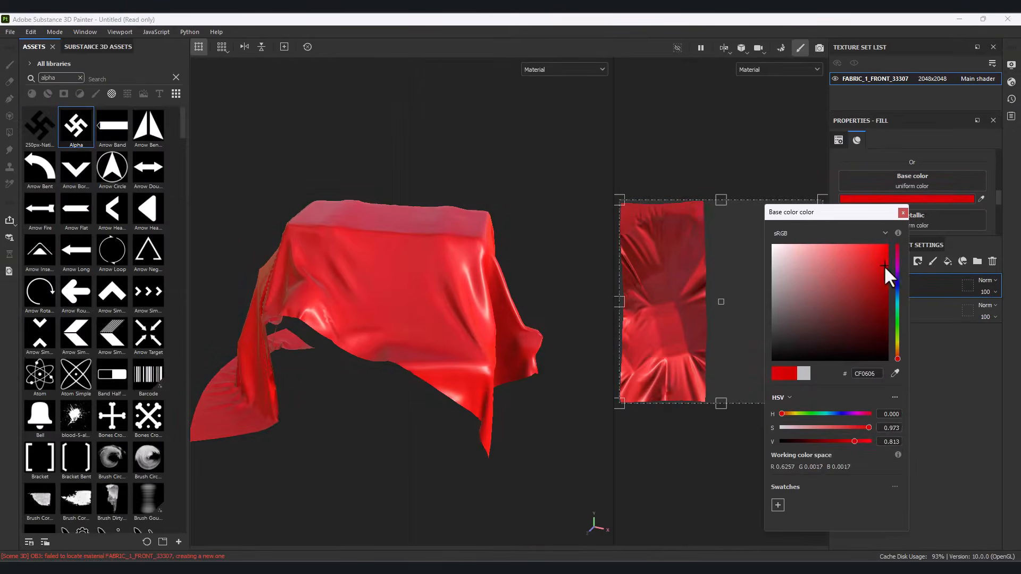
pyautogui.moveTo(76, 125); pyautogui.dragTo(398, 301)
# - Scale, rotate and move the Alpha emblem's projection so it sits on the cloth's front face
pyautogui.click(333, 50)
pyautogui.moveTo(409, 208); pyautogui.dragTo(445, 206)
pyautogui.keyDown('alt'); pyautogui.moveTo(414, 295); pyautogui.dragTo(390, 273); pyautogui.keyUp('alt')
pyautogui.press('e')
pyautogui.press('w')
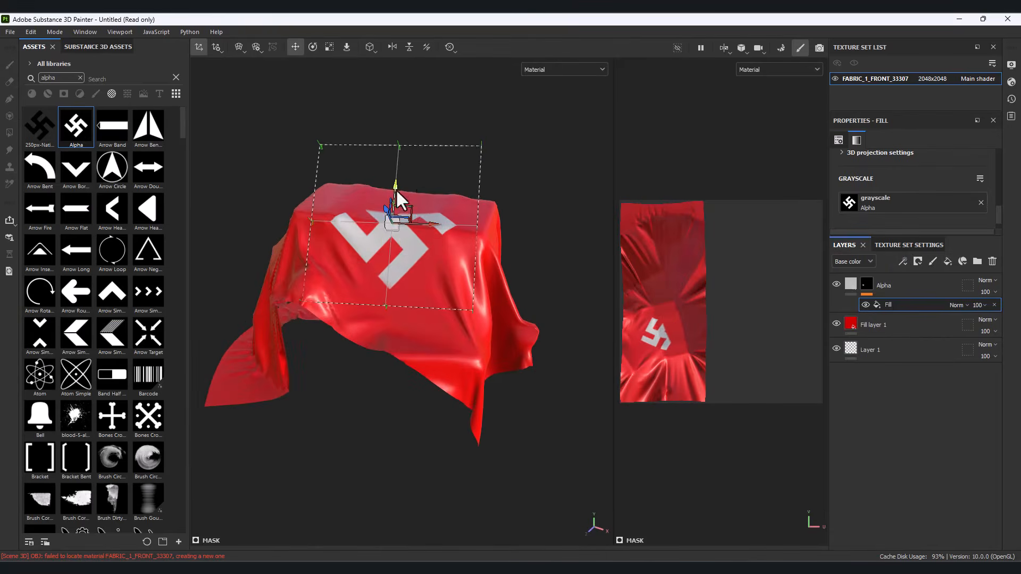
pyautogui.moveTo(396, 191); pyautogui.dragTo(399, 247)
pyautogui.click(328, 51)
pyautogui.keyDown('alt'); pyautogui.moveTo(387, 185); pyautogui.dragTo(314, 187); pyautogui.keyUp('alt')
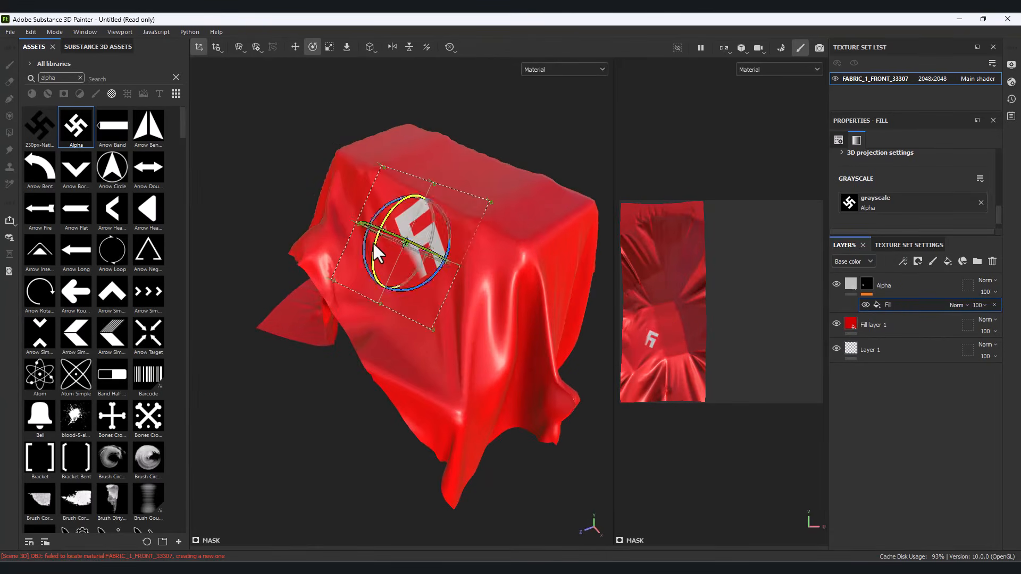
pyautogui.moveTo(374, 244); pyautogui.dragTo(463, 399)
pyautogui.press('w')
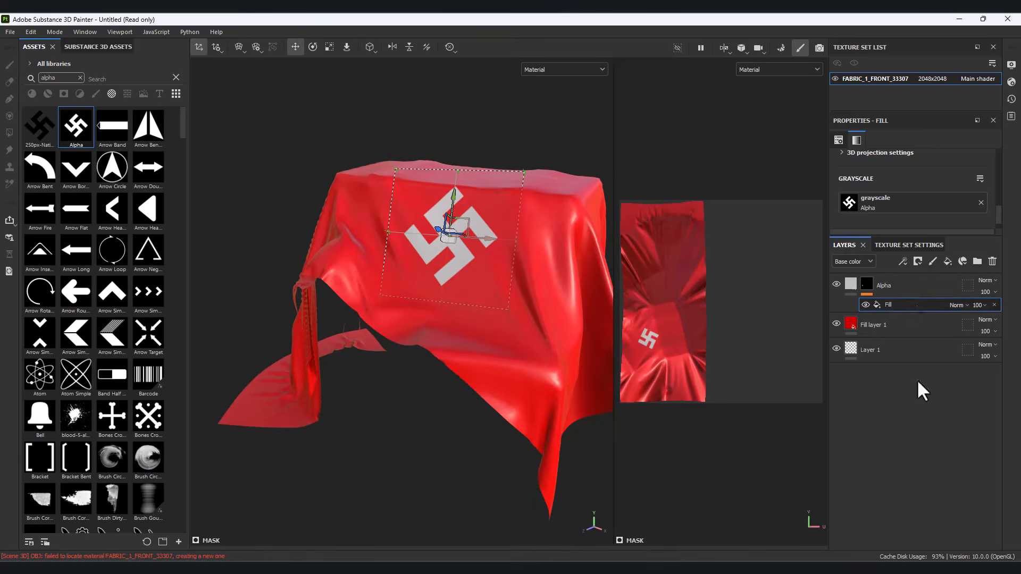
# - Add a Grunge Dusty Powder fill to the Alpha layer's mask with tiling 8 and Subtract blending
pyautogui.click(903, 261)
pyautogui.click(926, 303)
pyautogui.click(955, 304)
pyautogui.click(919, 241)
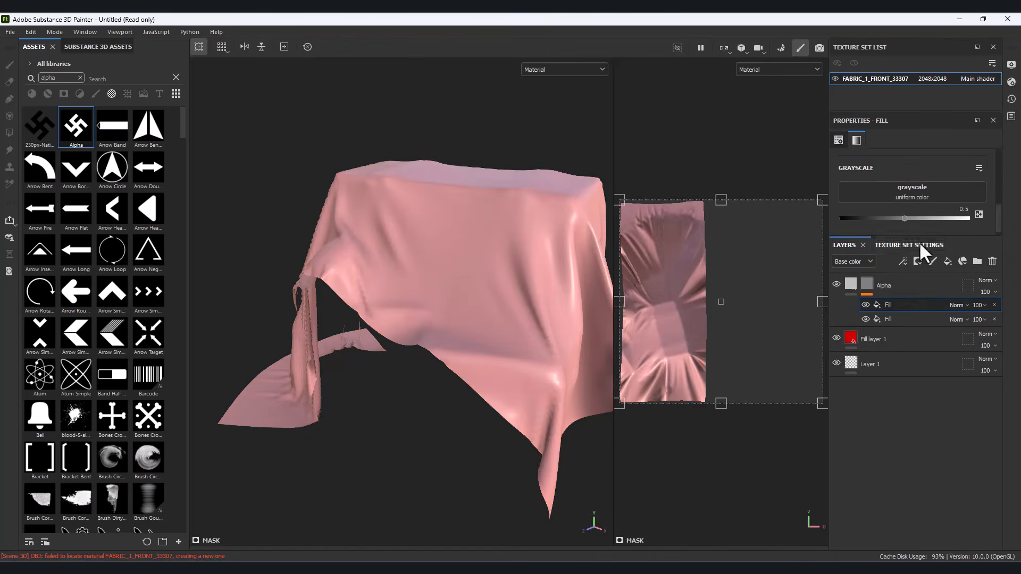
pyautogui.click(956, 262)
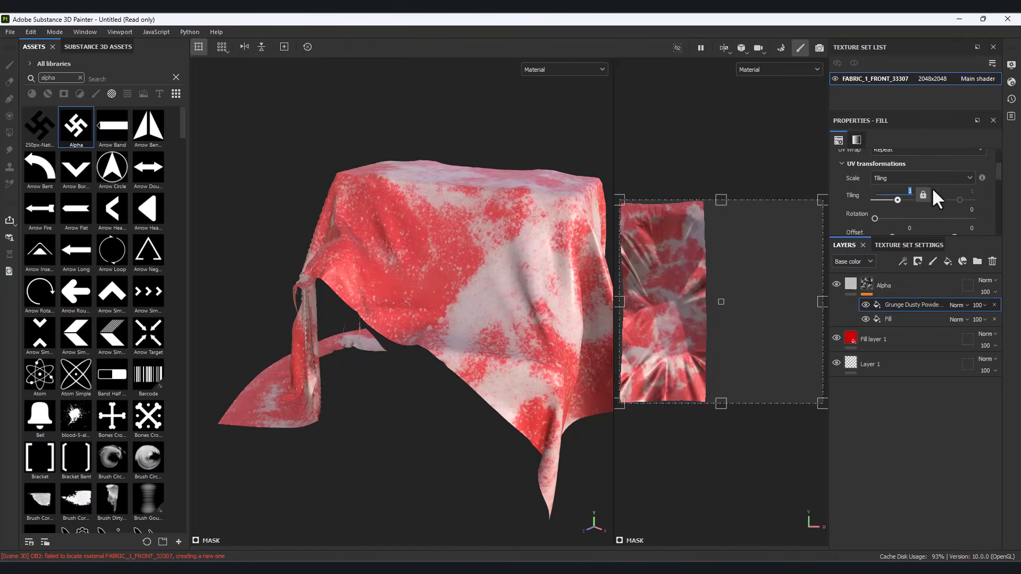
pyautogui.write('8')
pyautogui.press('Return')
pyautogui.click(957, 305)
pyautogui.click(952, 119)
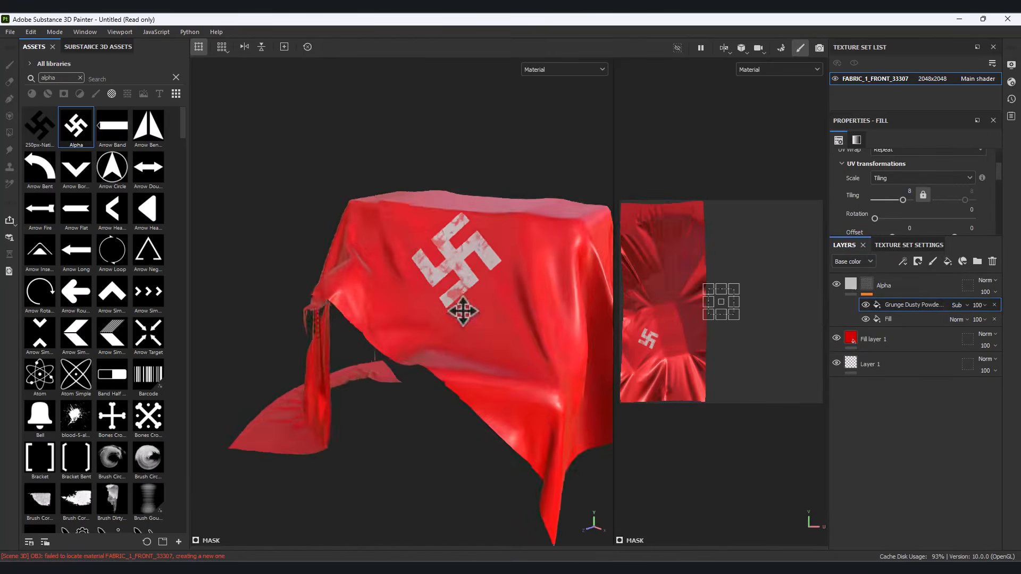
# - Change the Alpha layer's base color to near-black
pyautogui.keyDown('alt'); pyautogui.moveTo(463, 311); pyautogui.dragTo(462, 381); pyautogui.keyUp('alt')
pyautogui.click(902, 319)
pyautogui.scroll(-2, 917, 197)
pyautogui.click(854, 287)
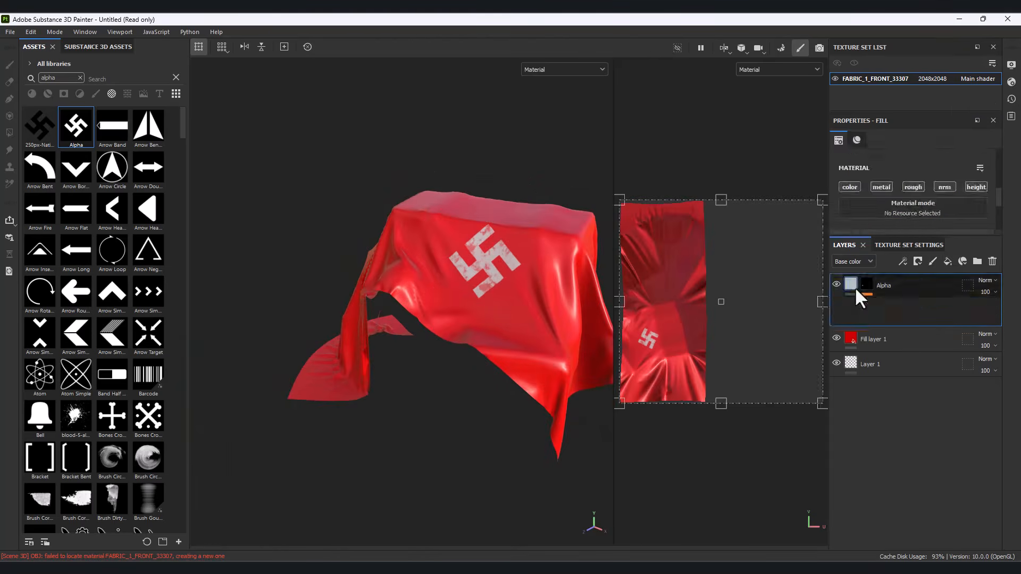
pyautogui.scroll(-2, 912, 183)
pyautogui.click(912, 174)
pyautogui.click(884, 358)
pyautogui.click(902, 213)
# - Add a fill layer with a black mask beneath the Alpha layer and paste the emblem's mask fill into it
pyautogui.click(867, 283)
pyautogui.click(902, 320)
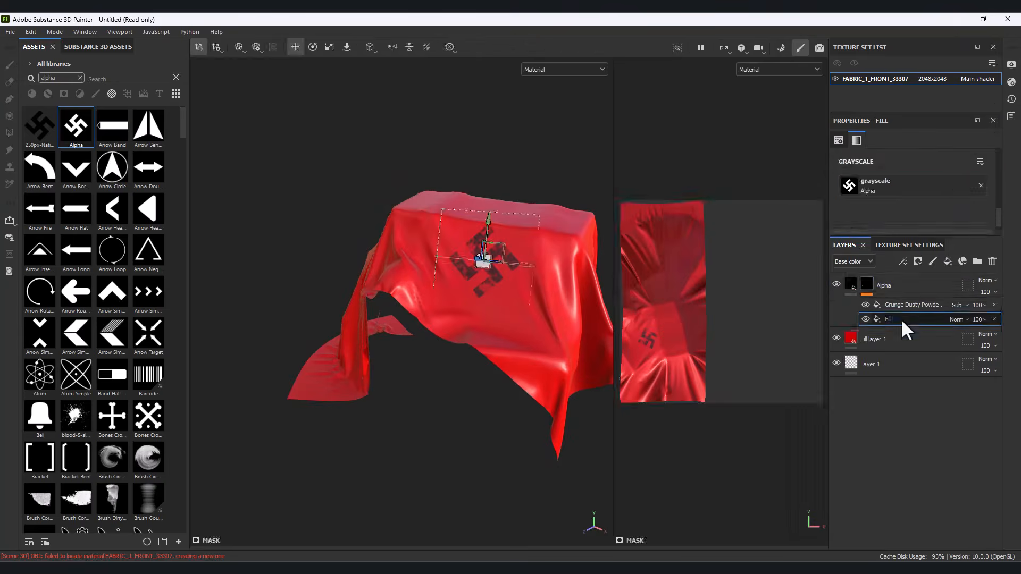
pyautogui.hotkey('ctrl', 'c')
pyautogui.click(910, 338)
pyautogui.click(946, 262)
pyautogui.click(918, 262)
pyautogui.click(925, 290)
pyautogui.hotkey('ctrl', 'v')
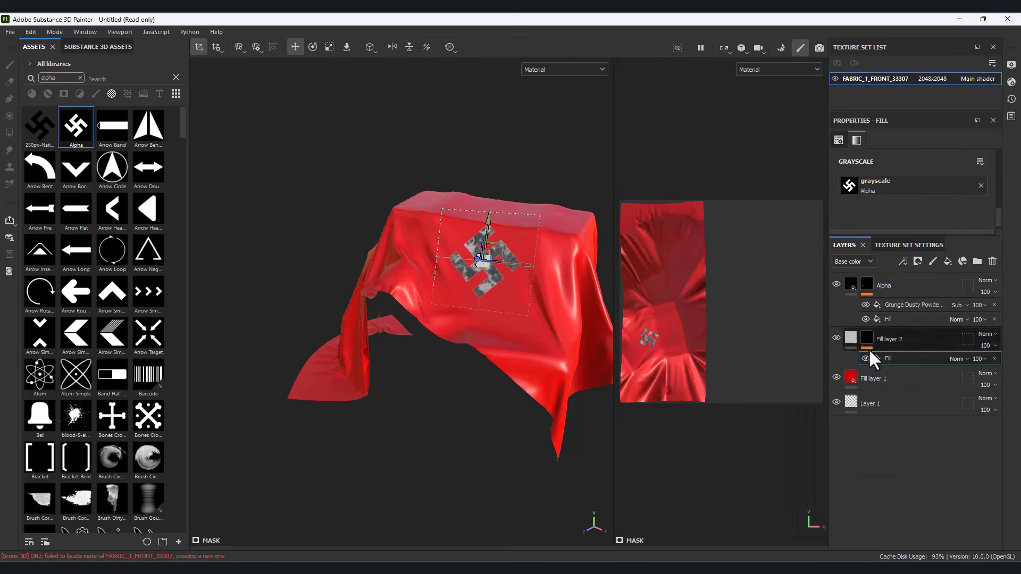
# - Replace the emblem in the pasted mask fill with the round Shape alpha from the asset library
pyautogui.click(981, 186)
pyautogui.click(908, 187)
pyautogui.write('gru')
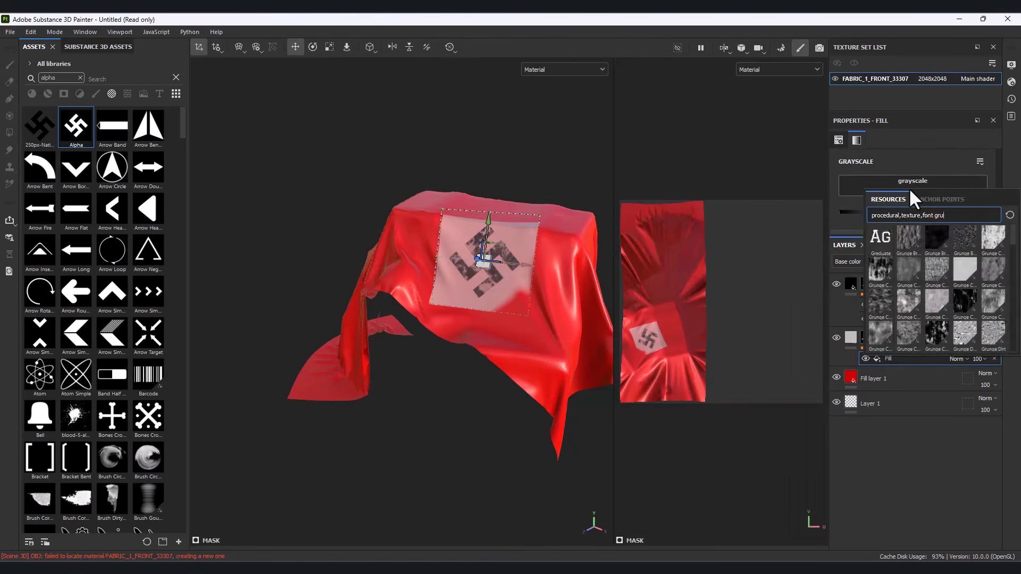
pyautogui.press('BackSpace')
pyautogui.press('BackSpace')
pyautogui.press('BackSpace')
pyautogui.write('circle')
pyautogui.click(112, 93)
pyautogui.click(114, 79)
pyautogui.write('s')
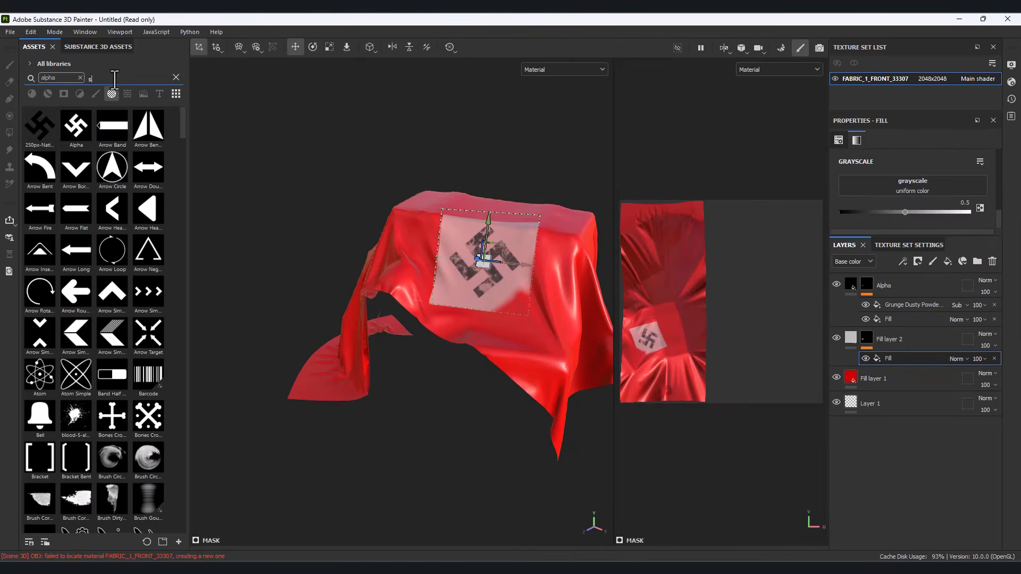
pyautogui.write('hape')
pyautogui.moveTo(40, 210); pyautogui.dragTo(925, 186)
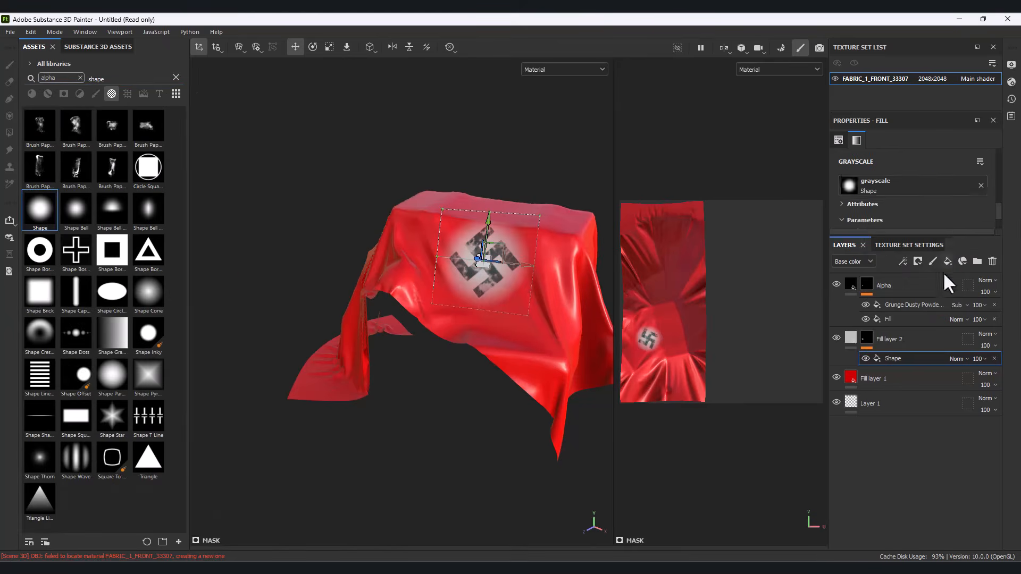
# - Set the Shape's hardness to 0.93 and copy the Grunge Dusty Powder effect into Fill layer 2's mask
pyautogui.moveTo(850, 198); pyautogui.dragTo(972, 199)
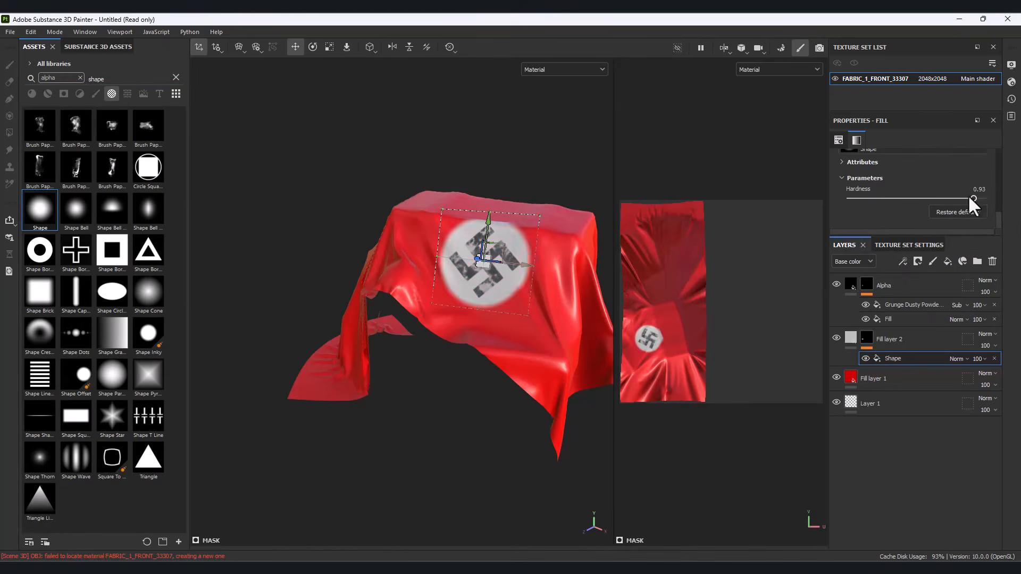
pyautogui.click(930, 304)
pyautogui.keyDown('ctrl'); pyautogui.moveTo(910, 330); pyautogui.dragTo(911, 354); pyautogui.keyUp('ctrl')
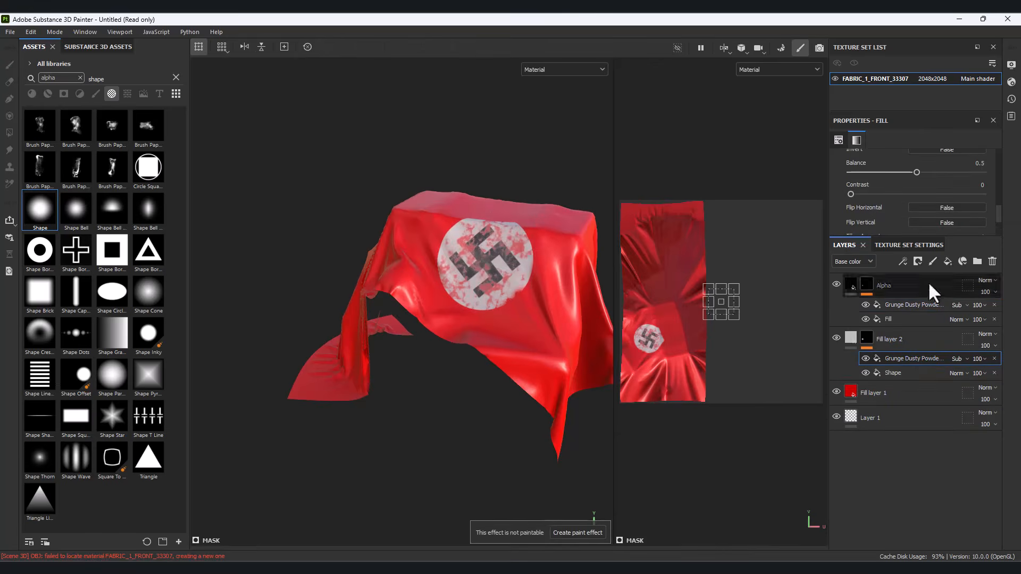
# - Add a fill layer above Alpha with a black mask and a Dirt generator, and set its Dirt Level to 0.56
pyautogui.click(927, 282)
pyautogui.click(947, 261)
pyautogui.click(917, 261)
pyautogui.click(925, 288)
pyautogui.click(903, 260)
pyautogui.click(919, 275)
pyautogui.click(932, 170)
pyautogui.click(884, 247)
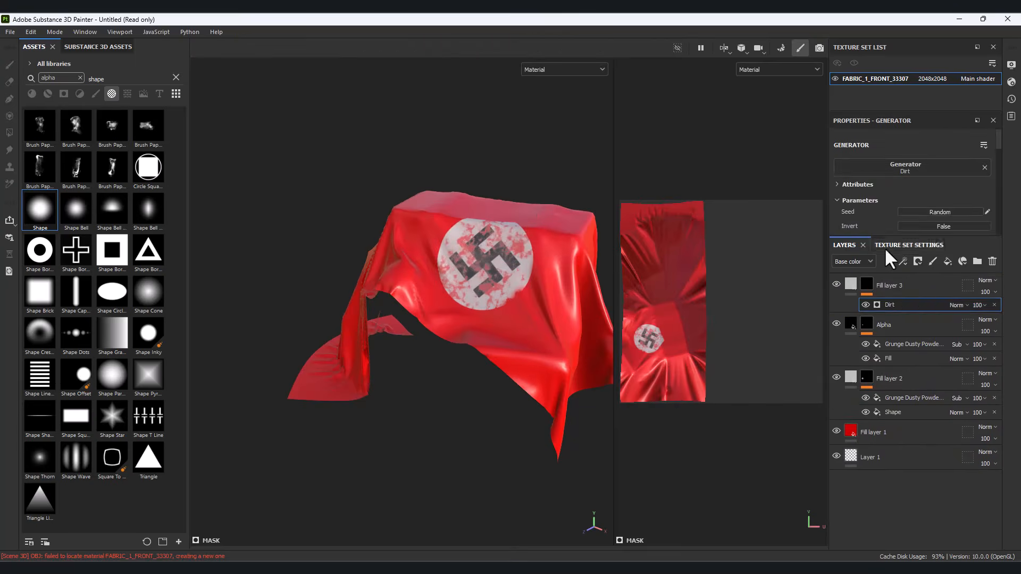
pyautogui.scroll(-3, 941, 192)
pyautogui.moveTo(945, 185); pyautogui.dragTo(924, 194)
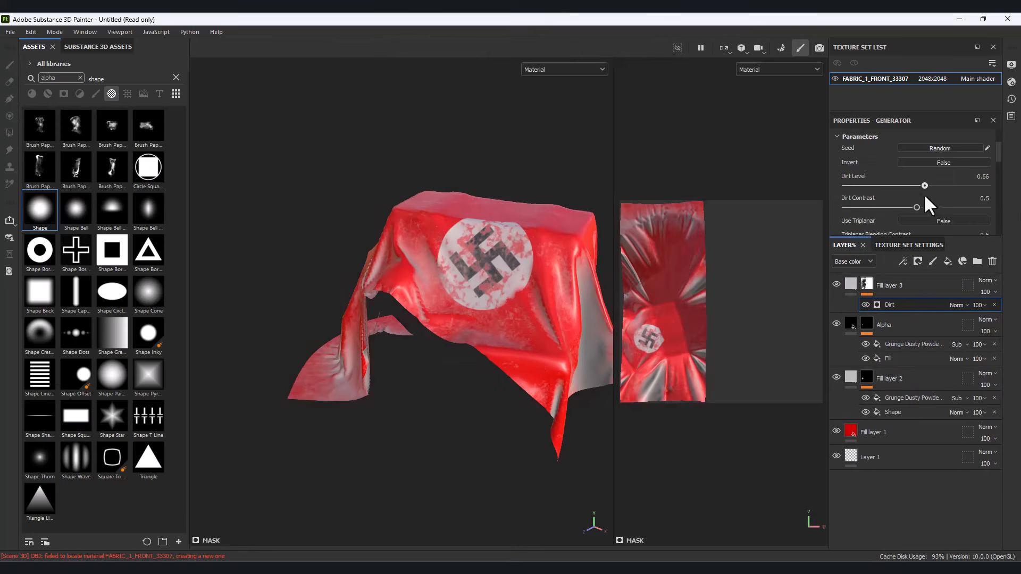
# - Set the dirt fill layer's base color to dark gray 6B6B6B
pyautogui.click(850, 284)
pyautogui.scroll(-5, 927, 189)
pyautogui.click(867, 284)
pyautogui.click(897, 306)
pyautogui.scroll(-5, 915, 170)
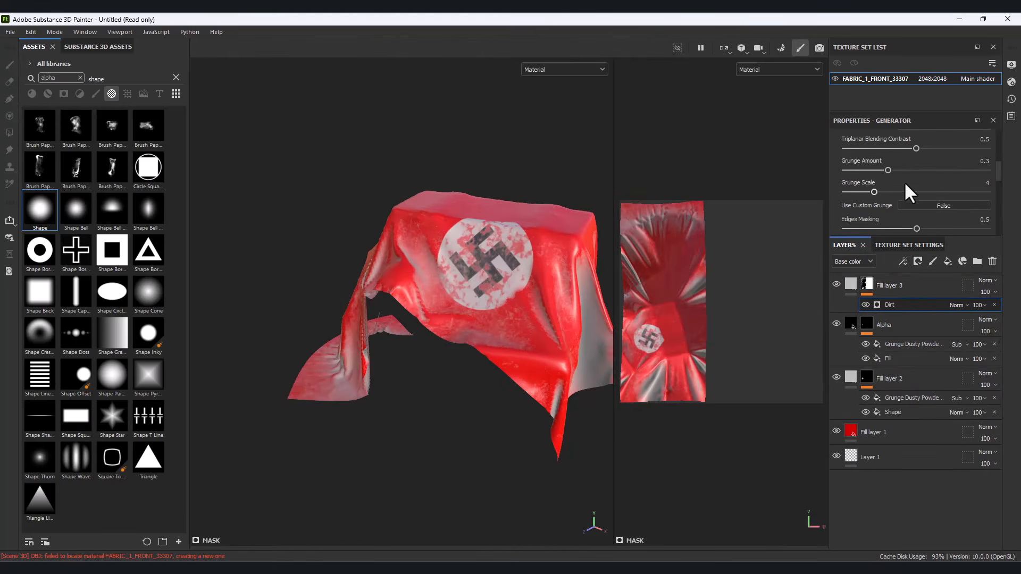
pyautogui.click(851, 283)
pyautogui.click(941, 222)
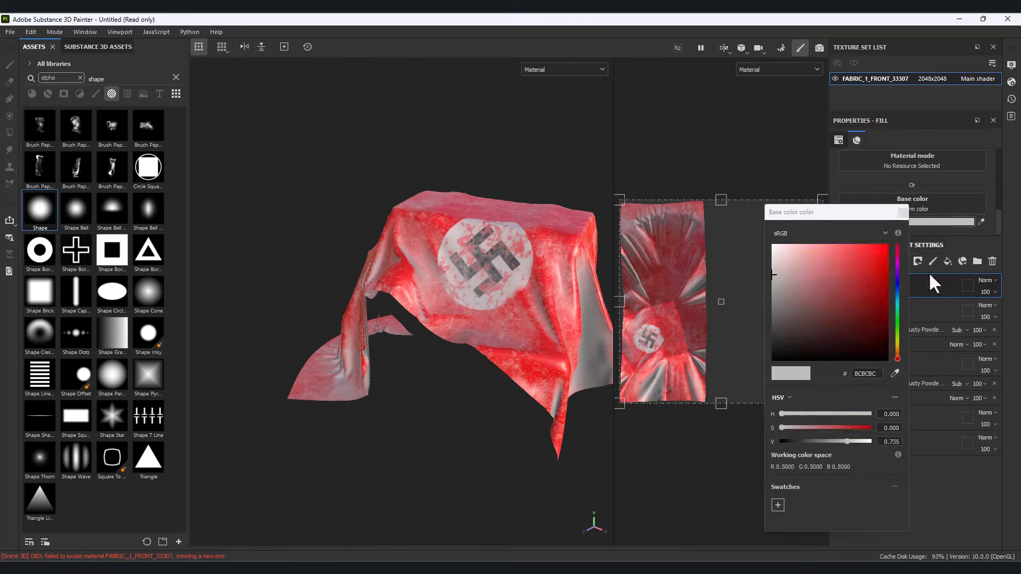
pyautogui.click(897, 352)
pyautogui.moveTo(799, 304); pyautogui.dragTo(743, 312)
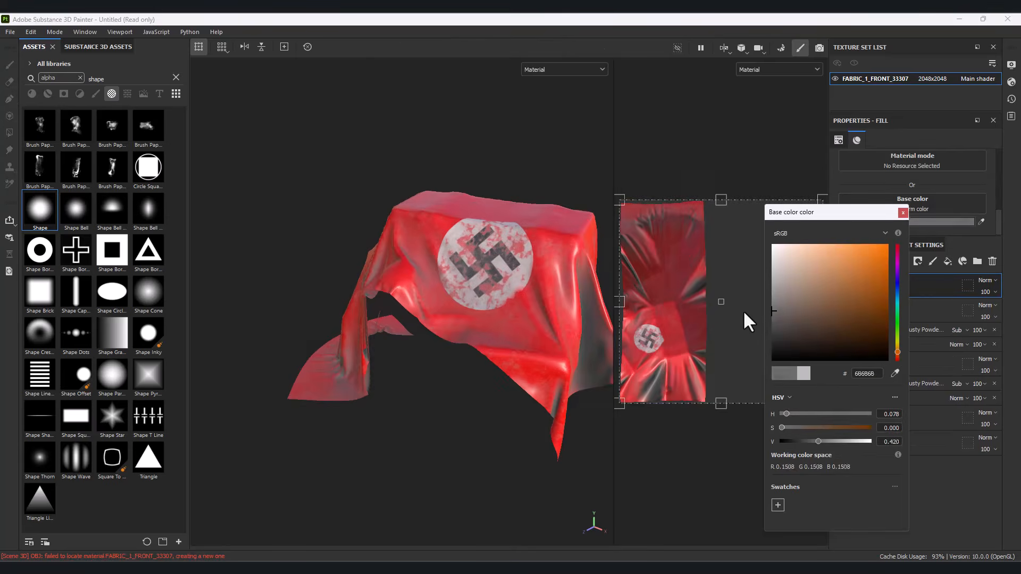
pyautogui.click(902, 213)
# - Copy the Grunge Dusty Powder effect into the dirt fill layer's mask, above the Dirt generator
pyautogui.click(913, 319)
pyautogui.click(943, 305)
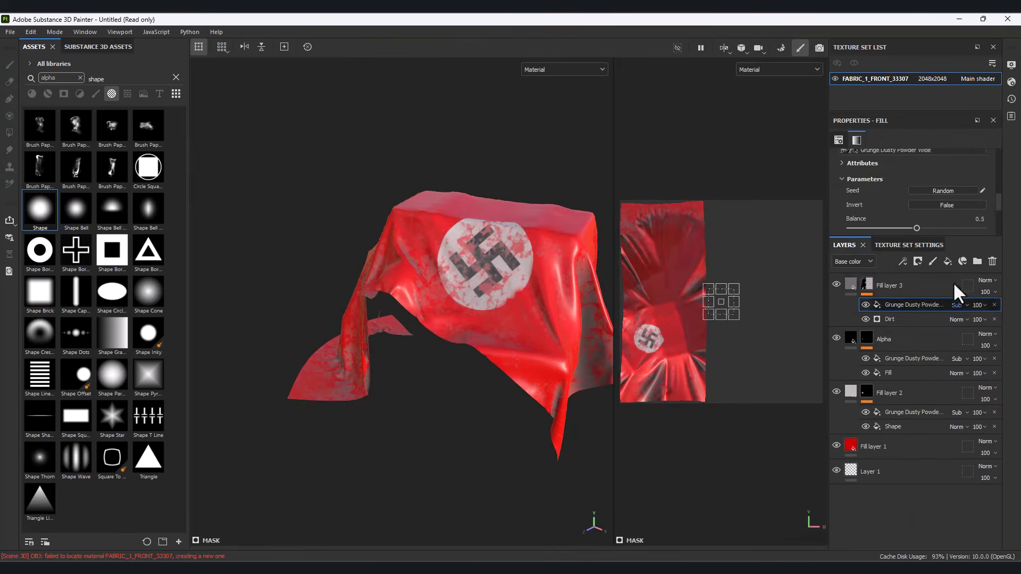
# - Set the Grunge Dusty Powder effect's opacity to 50 in Fill layer 3's mask
pyautogui.scroll(-2, 944, 186)
pyautogui.click(990, 325)
pyautogui.keyDown('alt'); pyautogui.moveTo(452, 318); pyautogui.dragTo(407, 335); pyautogui.keyUp('alt')
pyautogui.scroll(4, 407, 335)
# - Change the base color of the dirt fill layer, Fill layer 3, to a rusty brown
pyautogui.click(851, 285)
pyautogui.click(938, 221)
pyautogui.moveTo(775, 324); pyautogui.dragTo(847, 314)
pyautogui.scroll(-4, 521, 305)
pyautogui.keyDown('alt'); pyautogui.moveTo(521, 305); pyautogui.dragTo(390, 346); pyautogui.keyUp('alt')
pyautogui.click(902, 212)
pyautogui.scroll(3, 534, 351)
# - Add a Blur Slope filter above the grunge effect in Fill layer 3's mask and inspect the dirt on the cloth
pyautogui.click(867, 285)
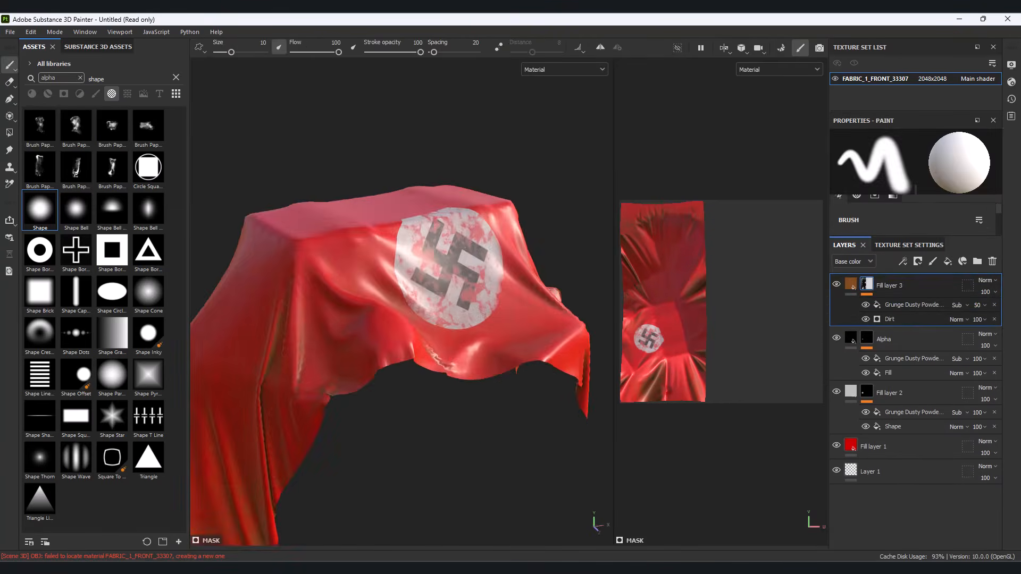
pyautogui.click(925, 338)
pyautogui.click(891, 230)
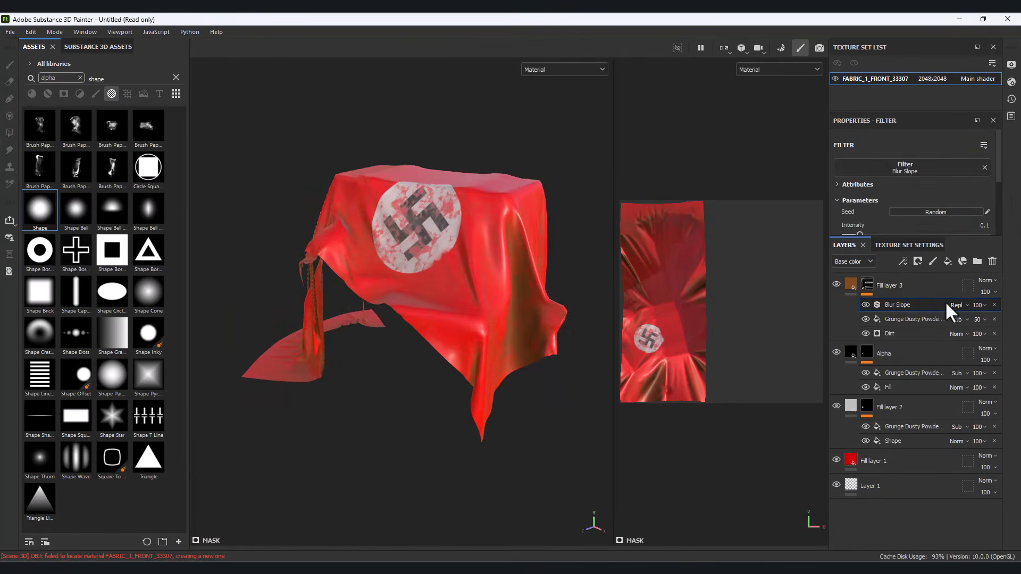
pyautogui.click(925, 186)
pyautogui.click(907, 214)
pyautogui.scroll(5, 467, 330)
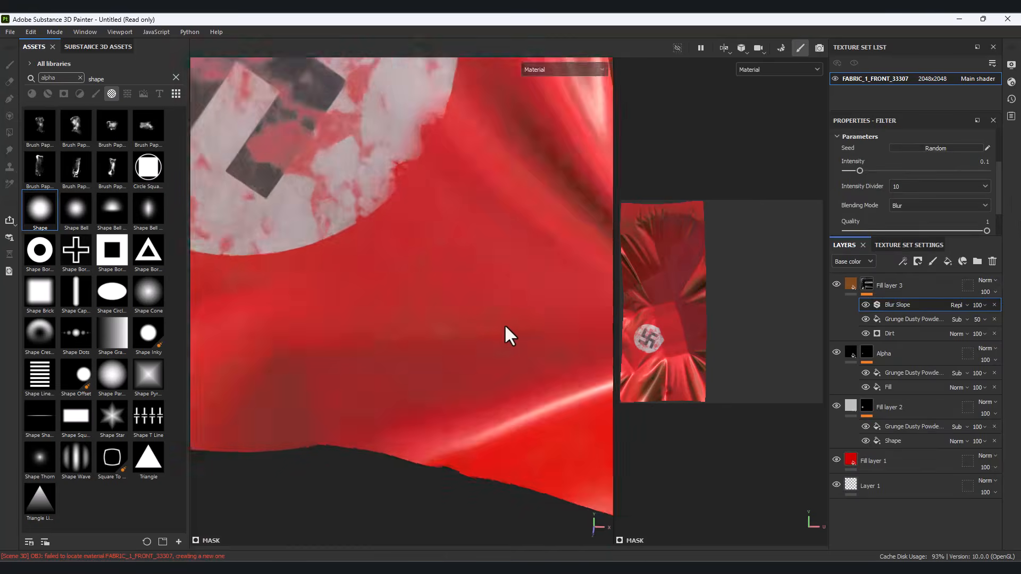
pyautogui.scroll(-4, 384, 336)
pyautogui.keyDown('alt'); pyautogui.moveTo(384, 336); pyautogui.dragTo(388, 93); pyautogui.keyUp('alt')
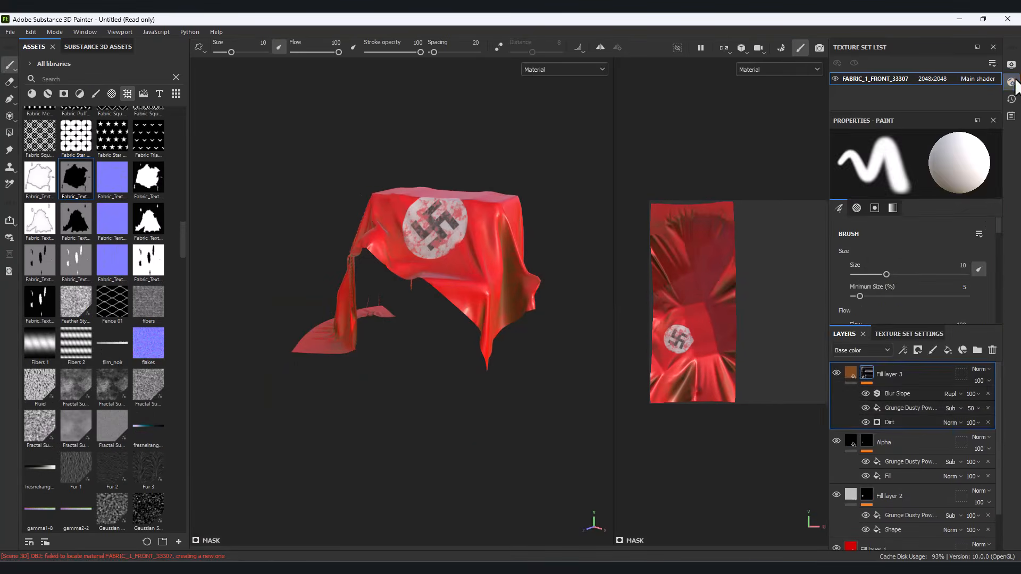
# - Change the main shader from asm-metal-rough to pbr-metal-rough-with-alpha-blending and close the shader settings
pyautogui.click(1011, 83)
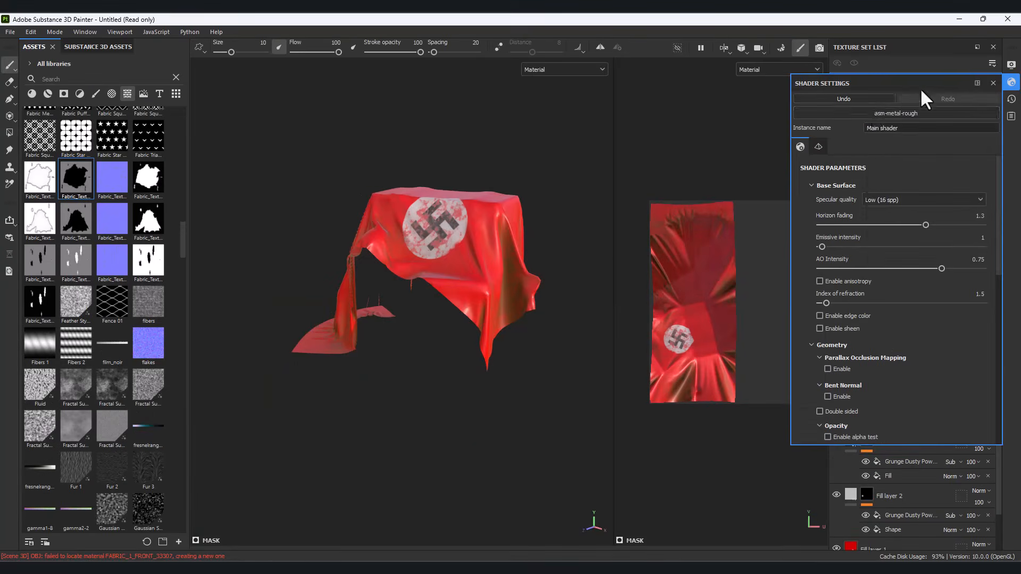
pyautogui.click(872, 113)
pyautogui.click(878, 211)
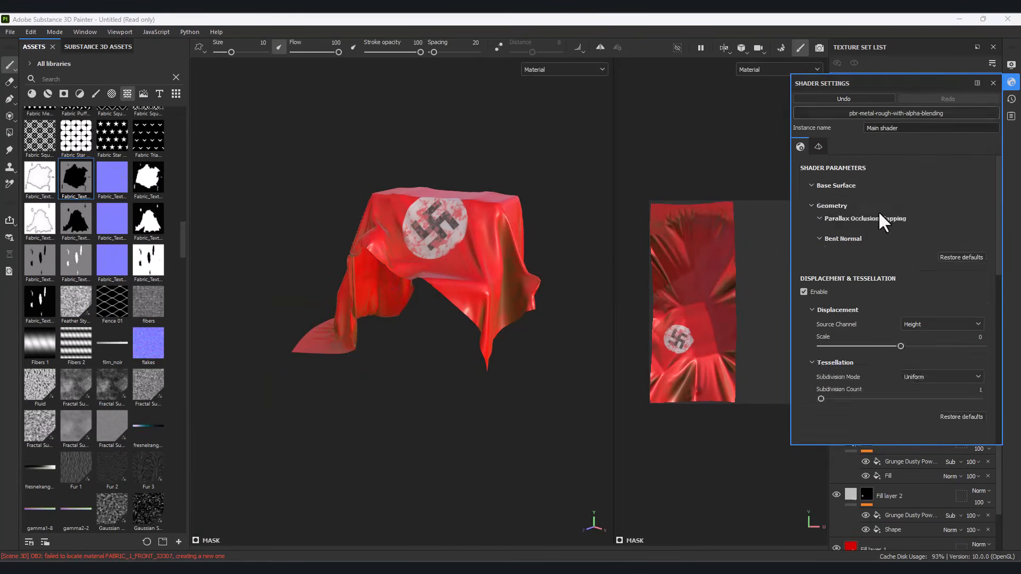
pyautogui.keyDown('alt'); pyautogui.moveTo(408, 410); pyautogui.dragTo(1019, 131); pyautogui.keyUp('alt')
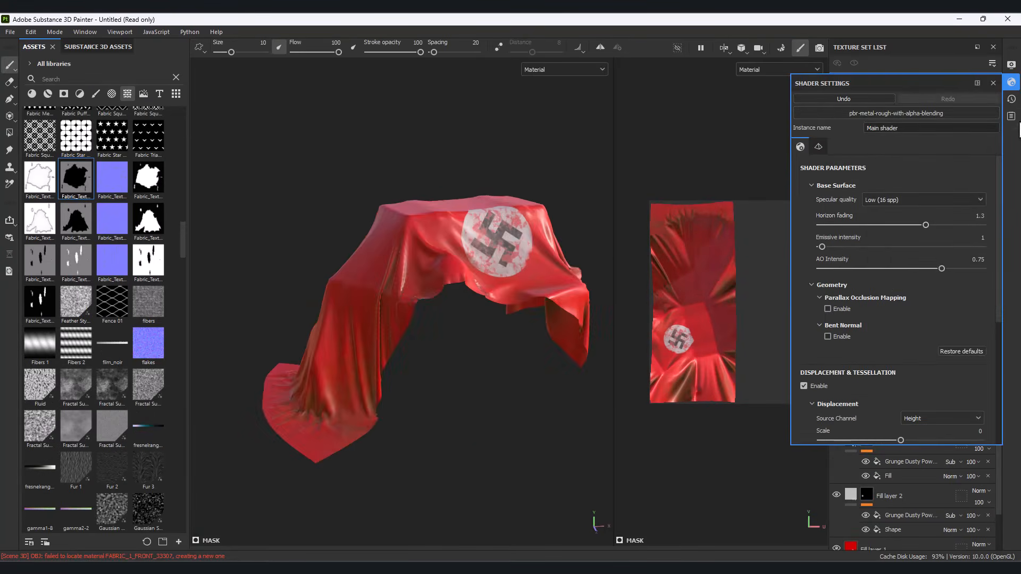
pyautogui.click(992, 83)
# - Add an Opacity channel to the cloth's texture set
pyautogui.click(910, 333)
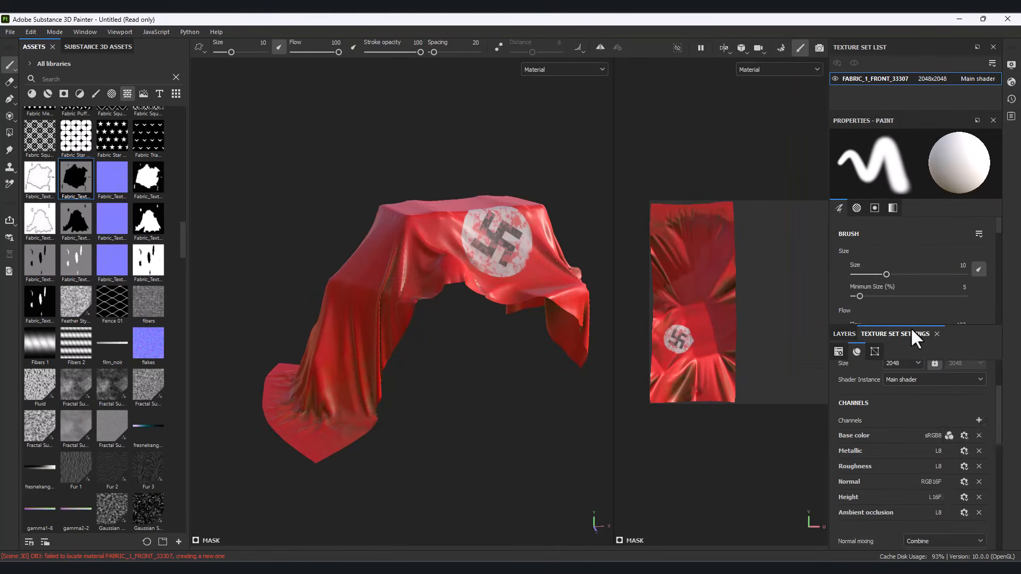
pyautogui.click(979, 420)
pyautogui.click(965, 456)
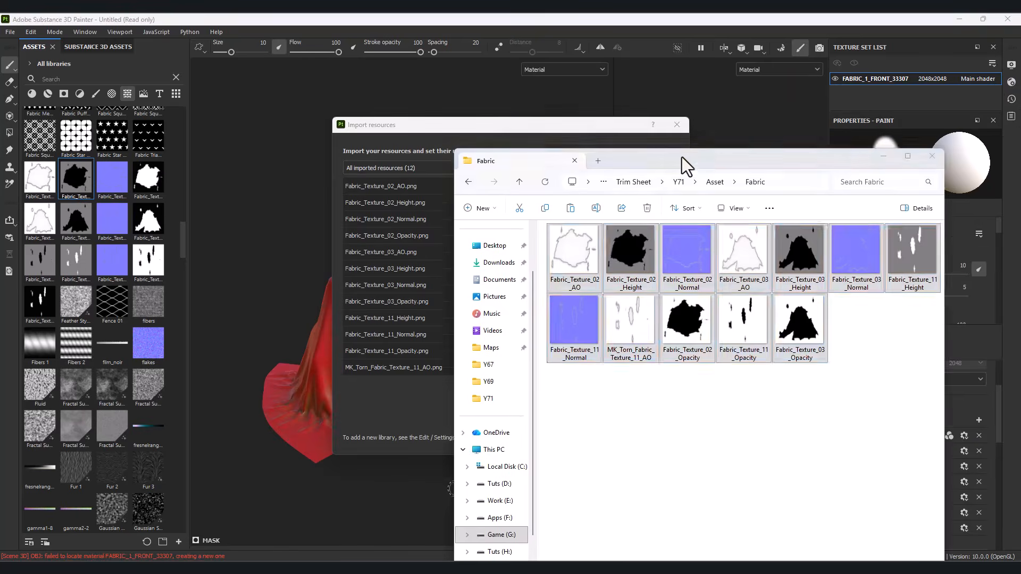
# - Import the twelve torn fabric maps for textures 02, 03 and 11 as resources
pyautogui.moveTo(682, 158); pyautogui.dragTo(730, 145)
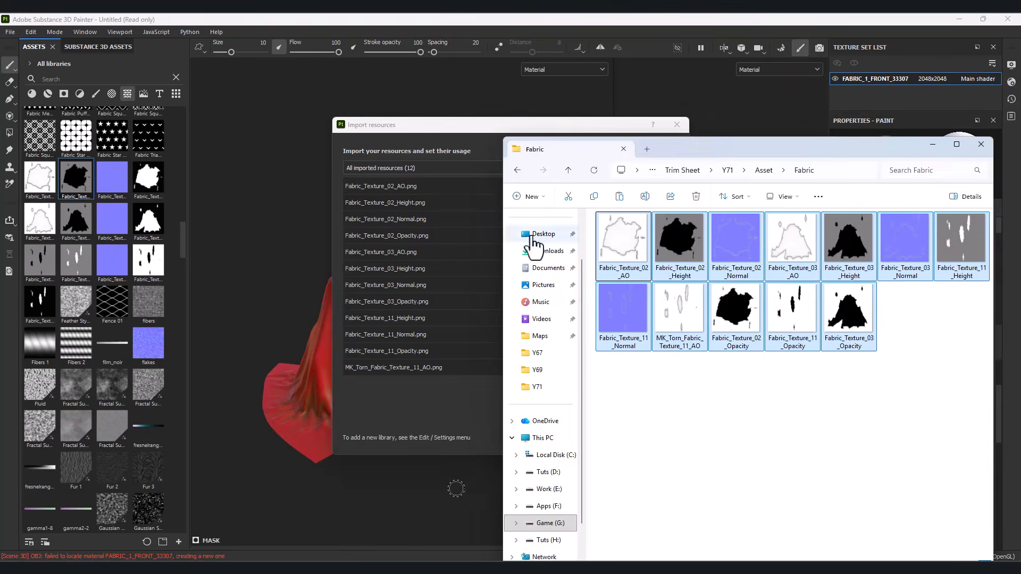
pyautogui.click(442, 129)
pyautogui.click(579, 442)
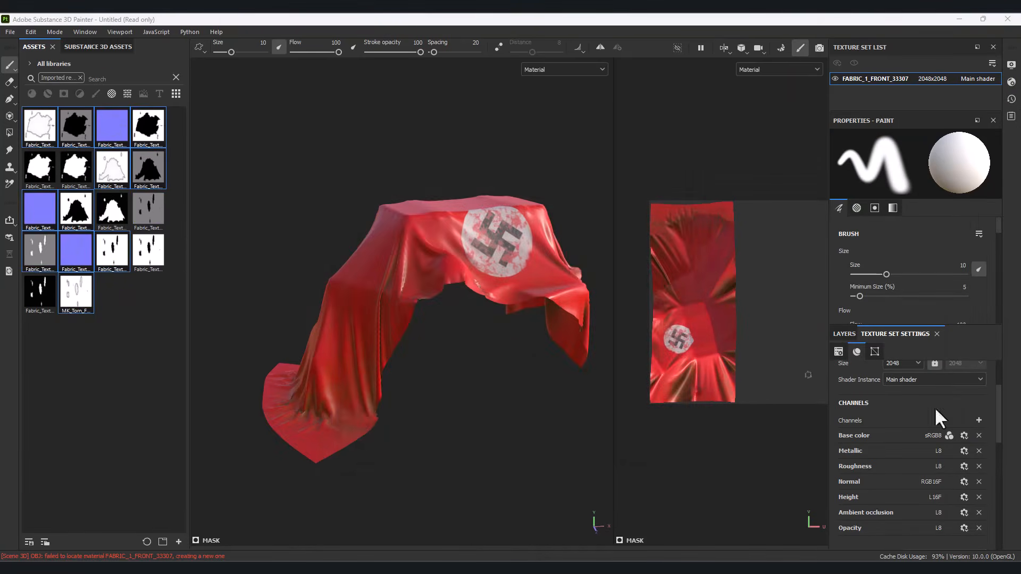
# - Add a fill layer on top and assign it the Fabric_Texture_02 Normal, Opacity, Height and AO maps
pyautogui.click(848, 334)
pyautogui.click(947, 351)
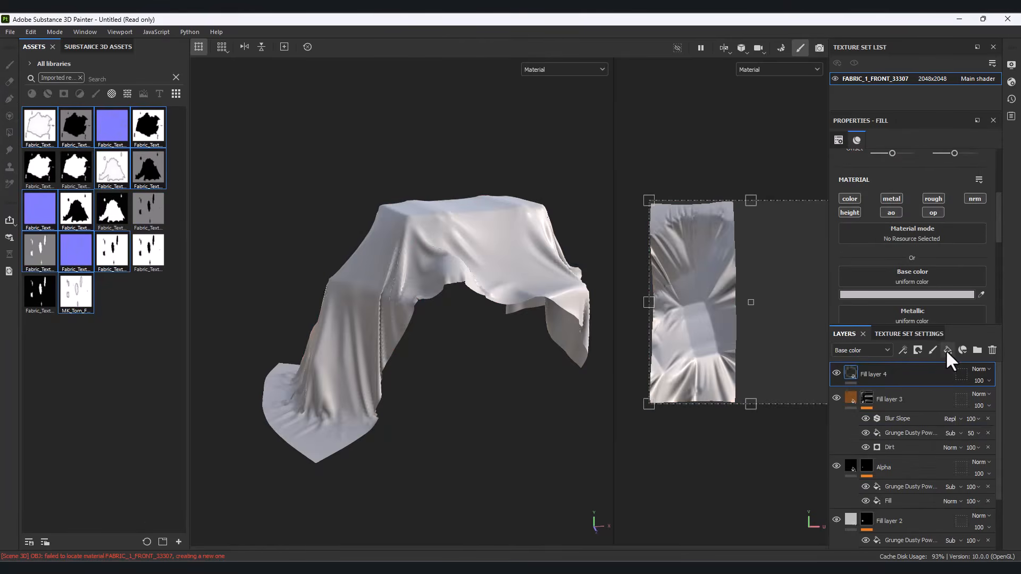
pyautogui.scroll(-4, 952, 296)
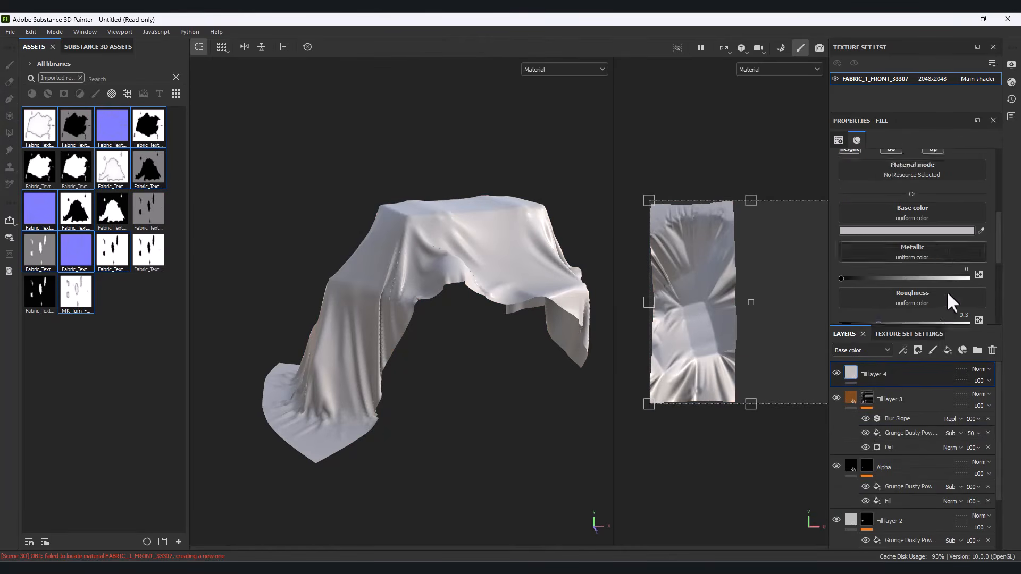
pyautogui.moveTo(118, 129); pyautogui.dragTo(911, 312)
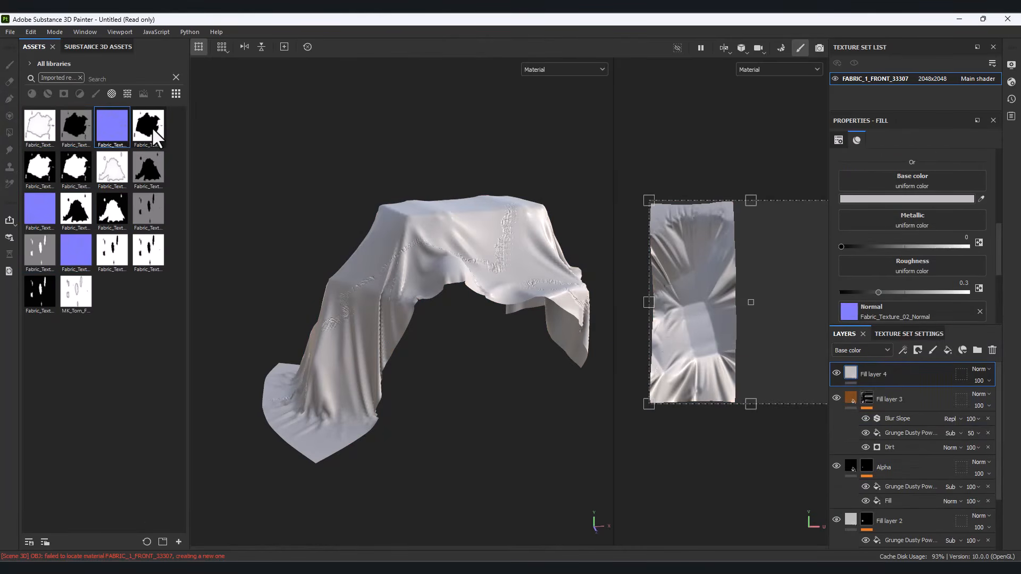
pyautogui.moveTo(154, 135)
pyautogui.scroll(-3, 884, 292)
pyautogui.moveTo(154, 136); pyautogui.dragTo(856, 290)
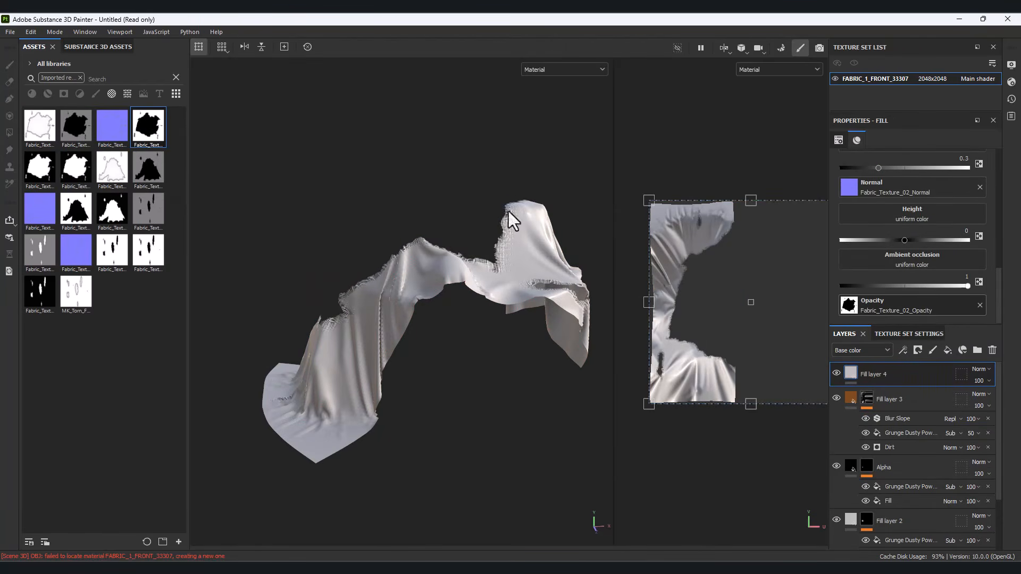
pyautogui.moveTo(83, 135); pyautogui.dragTo(952, 264)
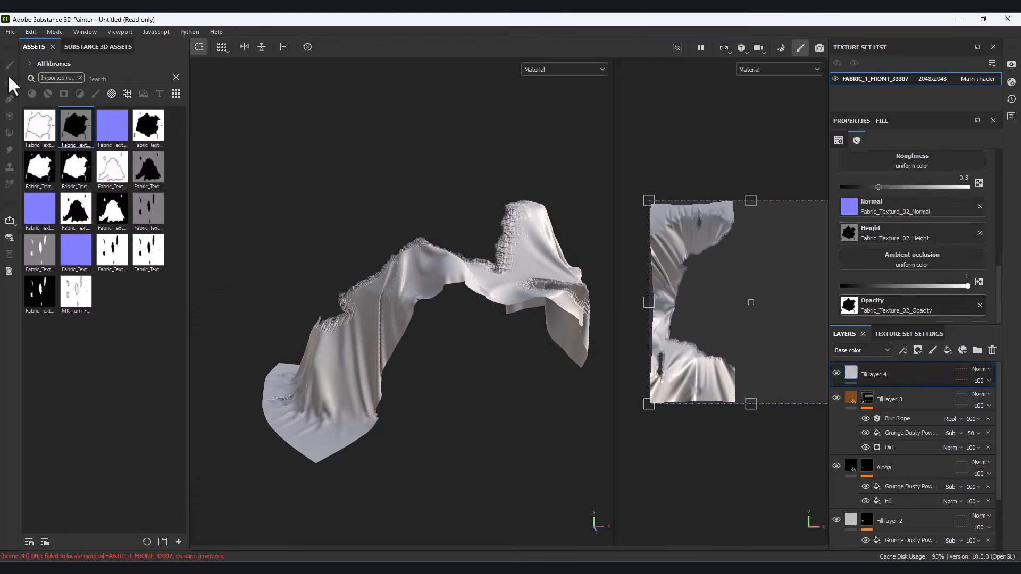
pyautogui.moveTo(39, 128); pyautogui.dragTo(930, 260)
# - Scale the torn fabric projection down to a tiling of about 2.31 and move it over the flag's corner below the emblem
pyautogui.scroll(3, 417, 345)
pyautogui.keyDown('alt'); pyautogui.moveTo(418, 346); pyautogui.dragTo(596, 327); pyautogui.keyUp('alt')
pyautogui.keyDown('alt'); pyautogui.moveTo(755, 342); pyautogui.dragTo(706, 325, button='middle'); pyautogui.keyUp('alt')
pyautogui.moveTo(804, 386); pyautogui.dragTo(746, 327)
pyautogui.moveTo(725, 302); pyautogui.dragTo(703, 290)
pyautogui.keyDown('alt'); pyautogui.moveTo(367, 367); pyautogui.dragTo(439, 374); pyautogui.keyUp('alt')
pyautogui.scroll(-3, 467, 376)
pyautogui.keyDown('alt'); pyautogui.moveTo(728, 424); pyautogui.dragTo(768, 440, button='middle'); pyautogui.keyUp('alt')
pyautogui.moveTo(720, 303); pyautogui.dragTo(721, 431)
pyautogui.scroll(3, 949, 253)
# - Set the torn fabric layer's UV Wrap to None
pyautogui.scroll(7, 949, 252)
pyautogui.click(905, 202)
pyautogui.click(892, 217)
pyautogui.scroll(2, 709, 328)
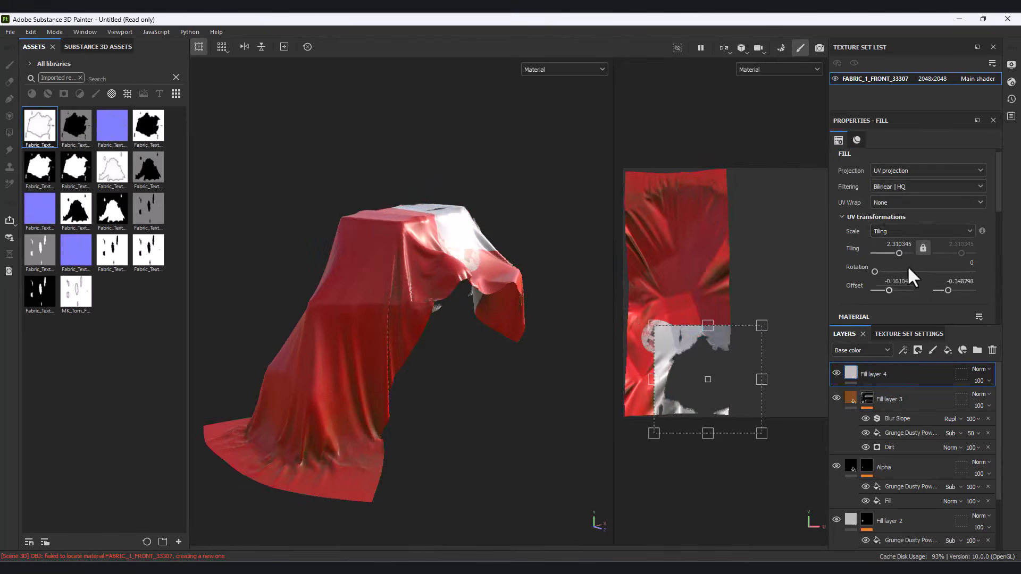
# - Disable the torn fabric layer's color channel and move its projection so the tear cuts only the flag's bottom corner
pyautogui.scroll(-5, 908, 269)
pyautogui.click(852, 175)
pyautogui.keyDown('alt'); pyautogui.moveTo(410, 339); pyautogui.dragTo(356, 334); pyautogui.keyUp('alt')
pyautogui.moveTo(686, 412); pyautogui.dragTo(671, 414)
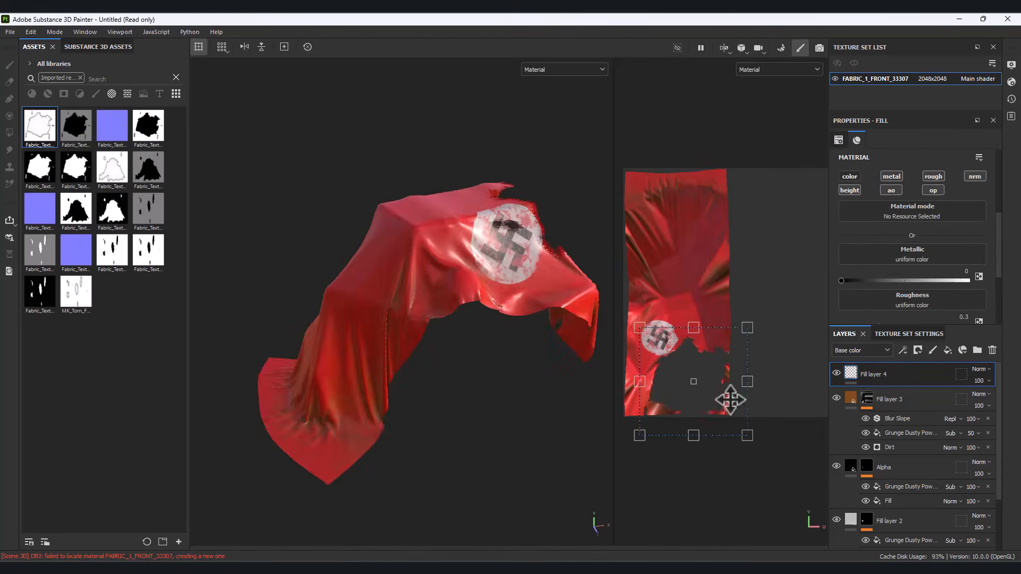
pyautogui.keyDown('alt'); pyautogui.moveTo(479, 341); pyautogui.dragTo(428, 380); pyautogui.keyUp('alt')
pyautogui.moveTo(704, 397); pyautogui.dragTo(730, 433)
pyautogui.keyDown('alt'); pyautogui.moveTo(526, 403); pyautogui.dragTo(501, 349); pyautogui.keyUp('alt')
# - Duplicate Fill layer 4 and assign the copy the Fabric_Texture_11 Opacity, Normal and Height maps and MK_Torn_Fabric_Texture_11_AO
pyautogui.hotkey('ctrl', 'd')
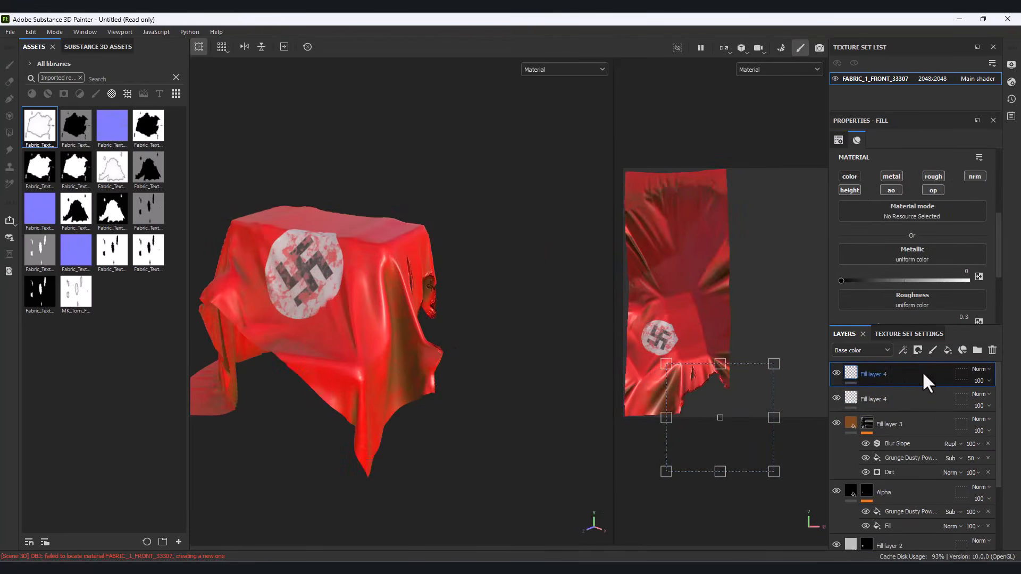
pyautogui.scroll(-3, 957, 272)
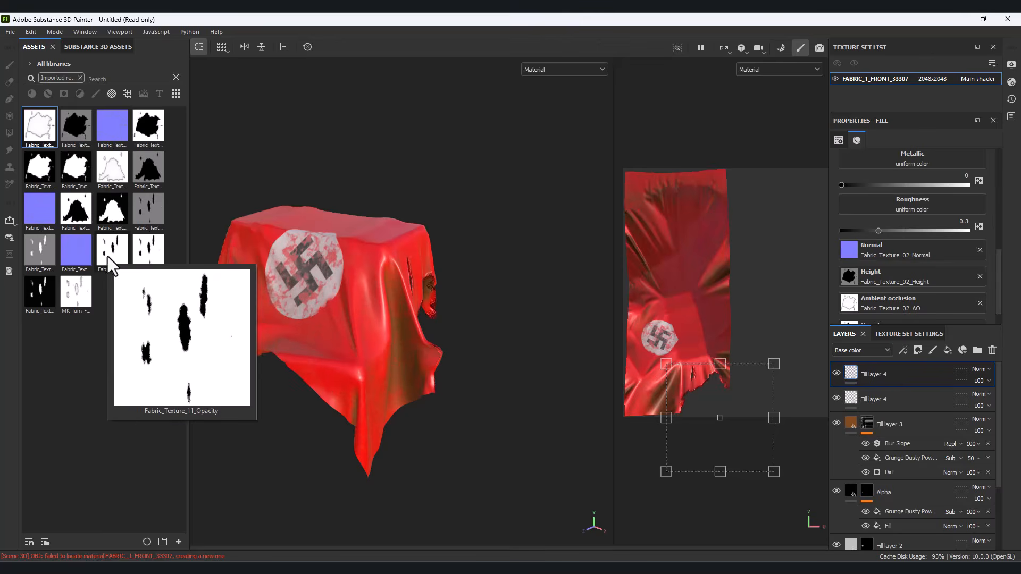
pyautogui.moveTo(113, 261); pyautogui.dragTo(900, 301)
pyautogui.moveTo(744, 424); pyautogui.dragTo(717, 326)
pyautogui.moveTo(76, 250); pyautogui.dragTo(882, 226)
pyautogui.moveTo(148, 211); pyautogui.dragTo(891, 256)
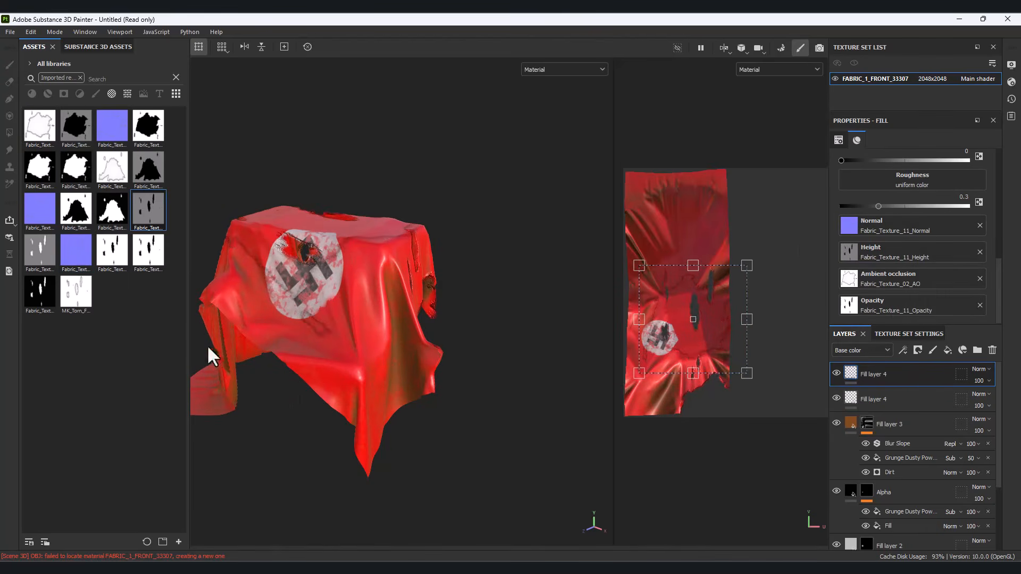
pyautogui.moveTo(76, 291); pyautogui.dragTo(913, 279)
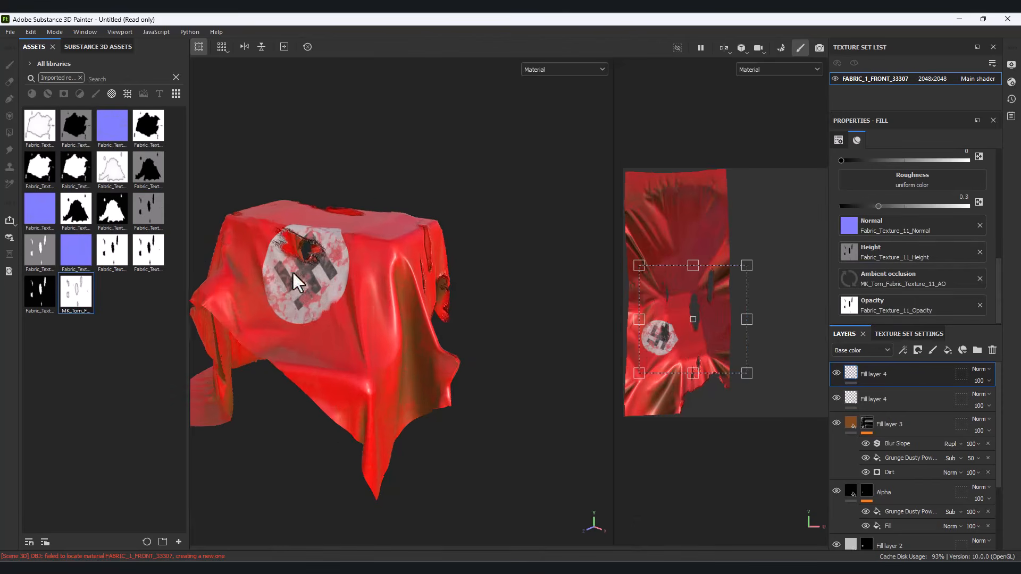
# - Rotate and move the copied layer's hole pattern onto the flag's lower edge, clear of the emblem
pyautogui.keyDown('alt'); pyautogui.moveTo(296, 278); pyautogui.dragTo(463, 307); pyautogui.keyUp('alt')
pyautogui.moveTo(751, 387); pyautogui.dragTo(624, 381)
pyautogui.moveTo(699, 345); pyautogui.dragTo(678, 374)
pyautogui.scroll(3, 730, 395)
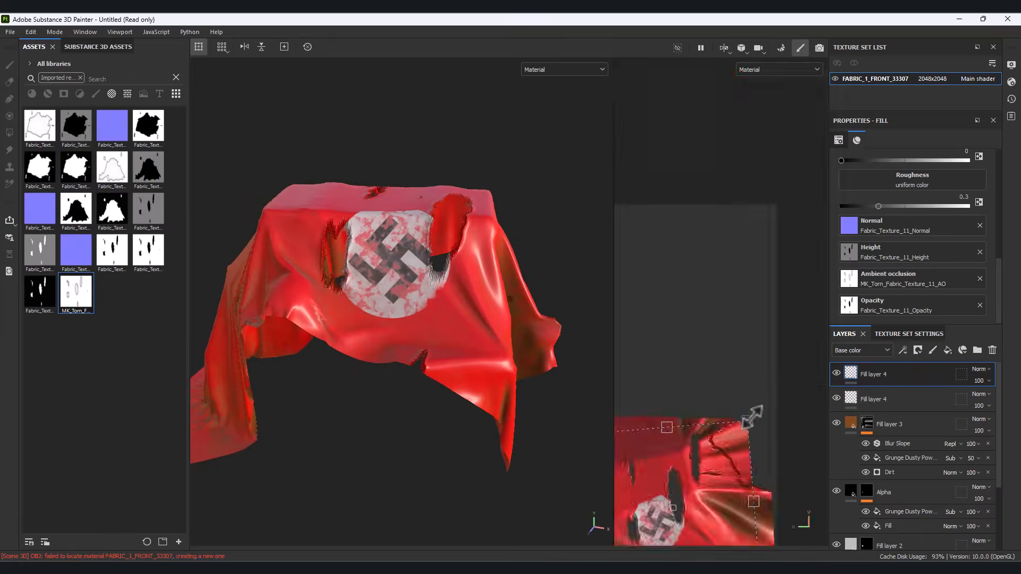
pyautogui.keyDown('shift'); pyautogui.moveTo(786, 357); pyautogui.dragTo(658, 349); pyautogui.keyUp('shift')
pyautogui.keyDown('alt'); pyautogui.moveTo(393, 372); pyautogui.dragTo(341, 369); pyautogui.keyUp('alt')
pyautogui.moveTo(681, 350); pyautogui.dragTo(669, 353)
pyautogui.keyDown('alt'); pyautogui.moveTo(425, 355); pyautogui.dragTo(470, 340); pyautogui.keyUp('alt')
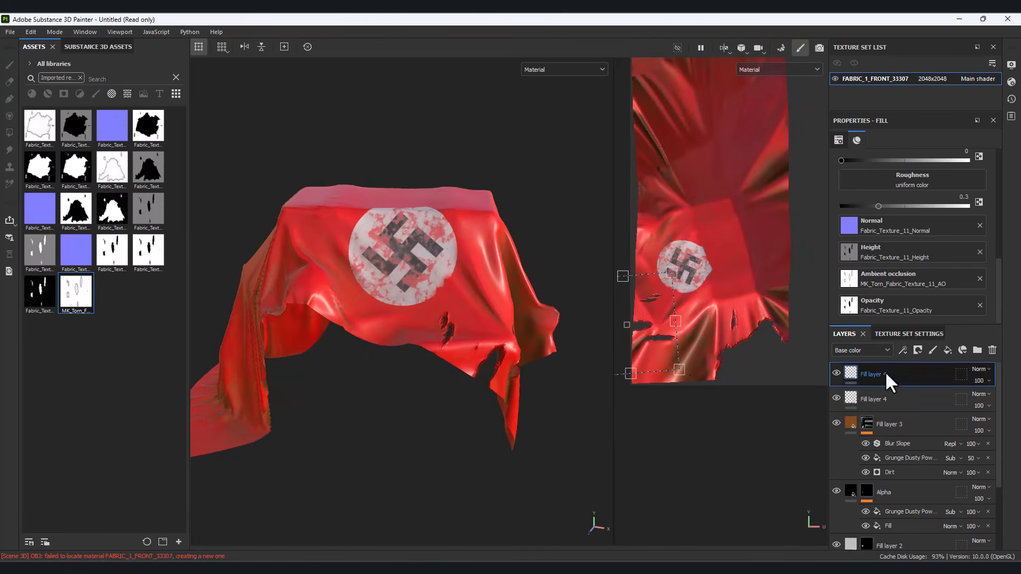
# - Duplicate the hole layer and place the copy higher along the flag's side edge, beside the emblem
pyautogui.hotkey('ctrl', 'd')
pyautogui.keyDown('alt'); pyautogui.moveTo(670, 365); pyautogui.dragTo(717, 438, button='middle'); pyautogui.keyUp('alt')
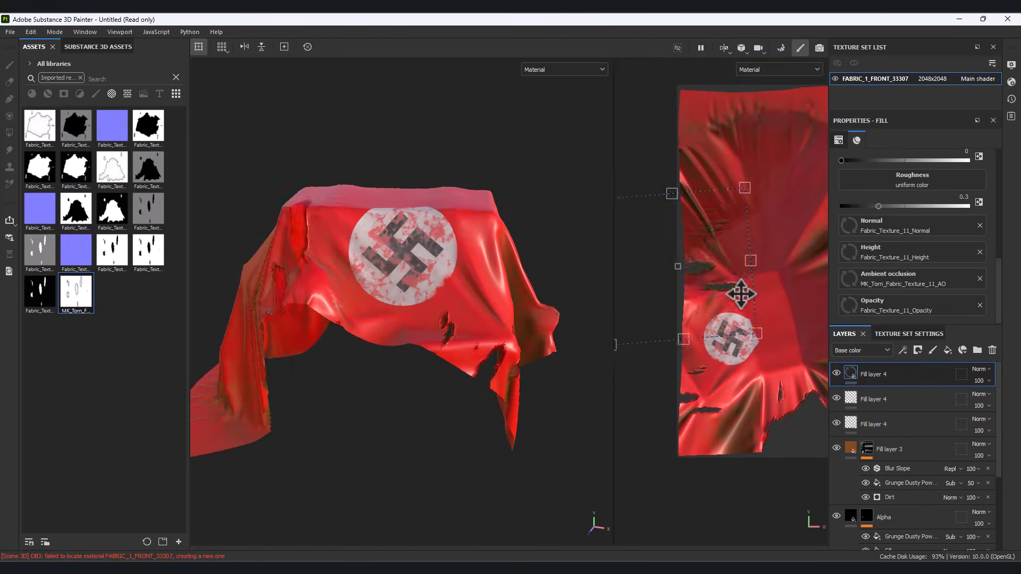
pyautogui.moveTo(741, 294); pyautogui.dragTo(748, 330)
pyautogui.keyDown('alt'); pyautogui.moveTo(447, 350); pyautogui.dragTo(417, 367); pyautogui.keyUp('alt')
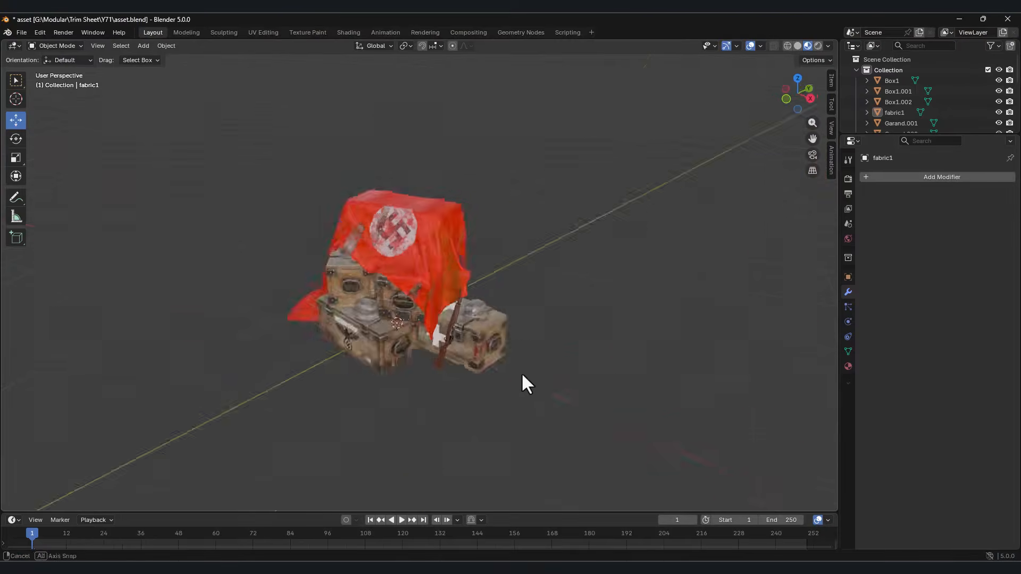
# - Switch to Blender, select all the crate, rifle, helmet and flag objects, and open the export options
pyautogui.moveTo(522, 383); pyautogui.dragTo(568, 353, button='middle')
pyautogui.moveTo(547, 399); pyautogui.dragTo(306, 211)
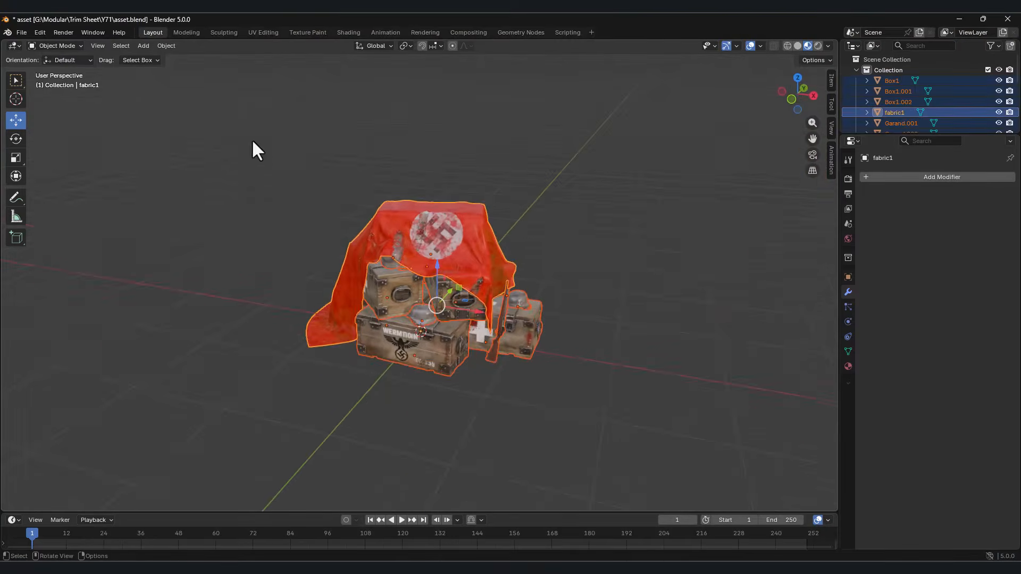
pyautogui.click(21, 32)
pyautogui.moveTo(62, 193)
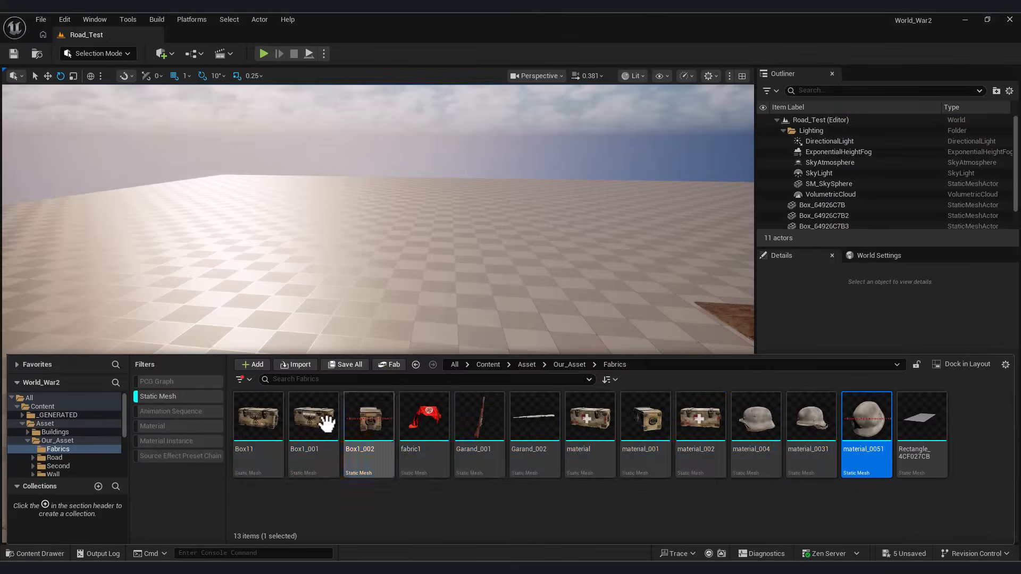
# - Switch to Unreal Engine, place the twelve crate, rifle, helmet and flag meshes in the Road_Test level, and rotate the group
pyautogui.keyDown('shift'); pyautogui.click(325, 421); pyautogui.keyUp('shift')
pyautogui.moveTo(325, 422); pyautogui.dragTo(376, 313)
pyautogui.moveTo(432, 354); pyautogui.dragTo(266, 354, button='right')
pyautogui.moveTo(442, 395); pyautogui.dragTo(511, 392)
pyautogui.moveTo(288, 144); pyautogui.dragTo(106, 133, button='right')
# - Create a new material named Fabric_1 in the Fabrics folder
pyautogui.hotkey('ctrl', 'space')
pyautogui.rightClick(979, 496)
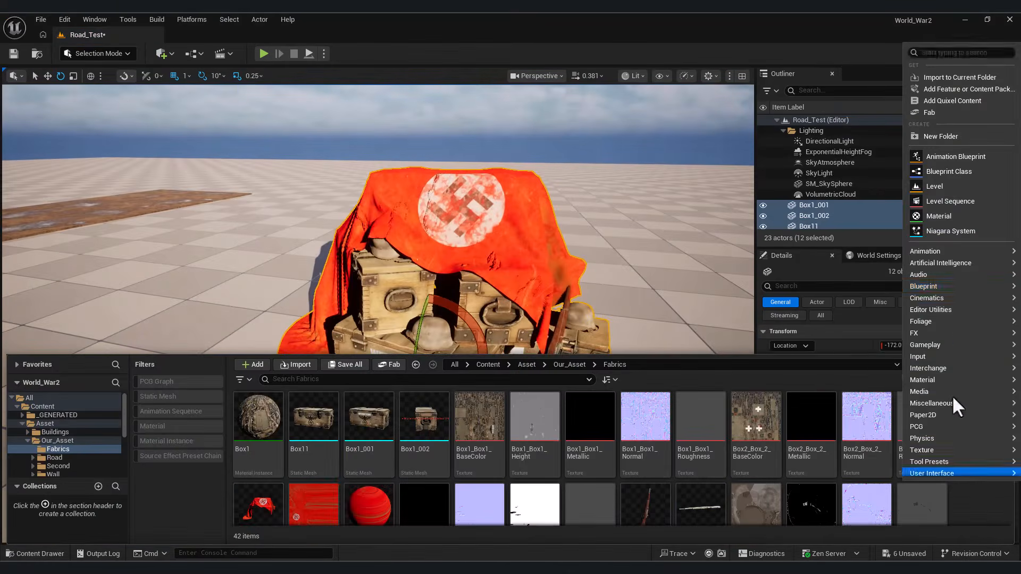
pyautogui.click(939, 216)
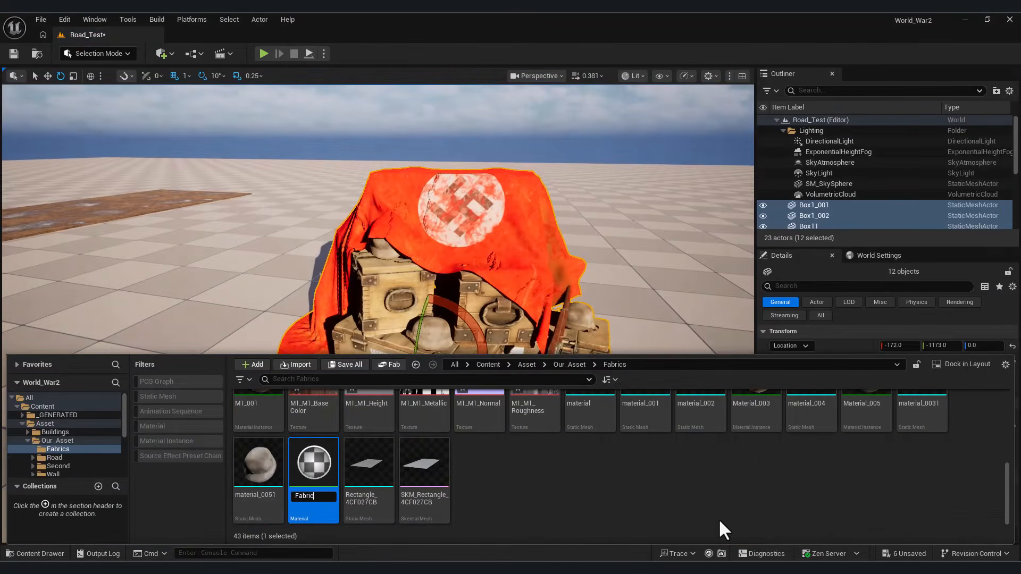
pyautogui.write('Fabric_1')
pyautogui.press('Return')
# - Open the Fabric_1 material, add the FABRIC_1_Base_color texture, and connect its RGB output to Base Color
pyautogui.doubleClick(305, 455)
pyautogui.click(975, 105)
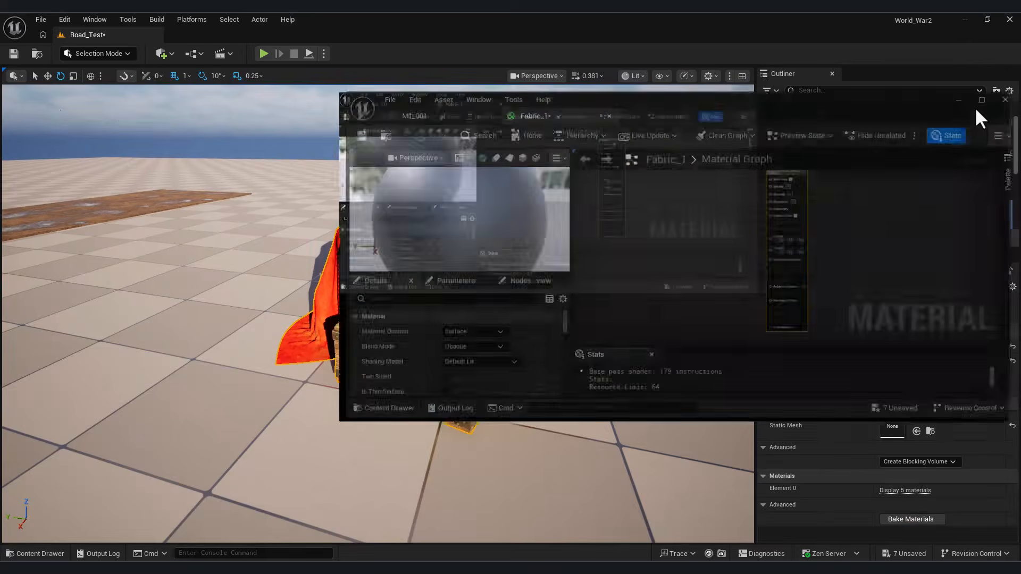
pyautogui.click(35, 553)
pyautogui.moveTo(250, 462); pyautogui.dragTo(650, 178)
pyautogui.scroll(2, 743, 201)
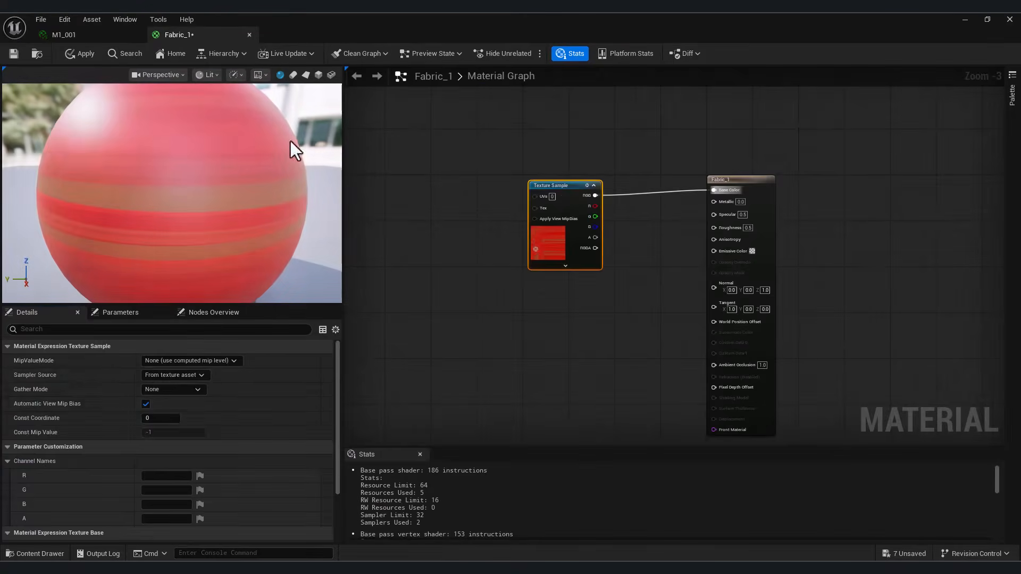
# - Set the material's Blend Mode to Masked and connect the FABRIC_1_Opacity texture to Opacity Mask
pyautogui.click(290, 141)
pyautogui.click(196, 376)
pyautogui.click(178, 396)
pyautogui.click(35, 554)
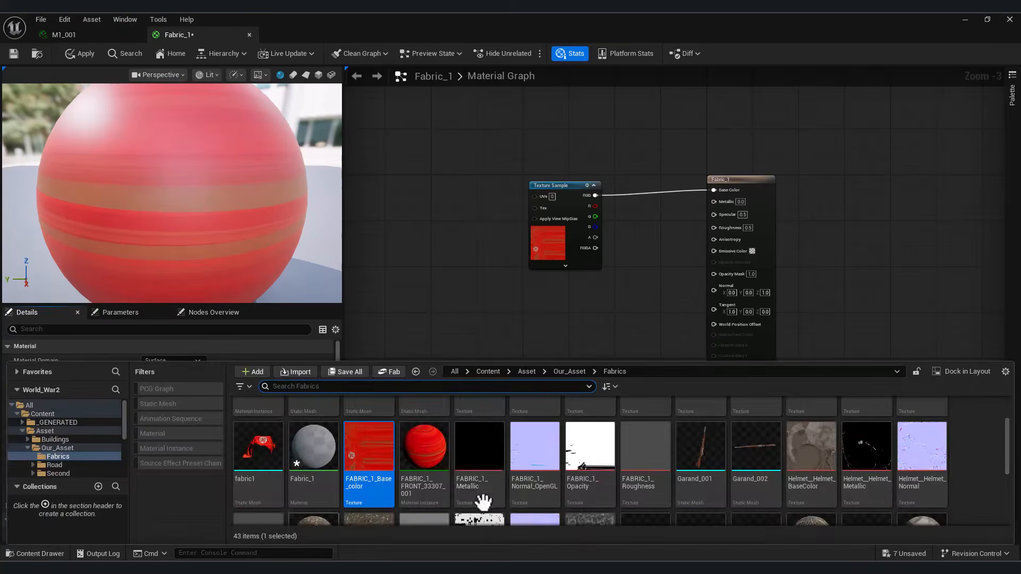
pyautogui.moveTo(591, 443); pyautogui.dragTo(721, 275)
pyautogui.moveTo(556, 187); pyautogui.dragTo(447, 82)
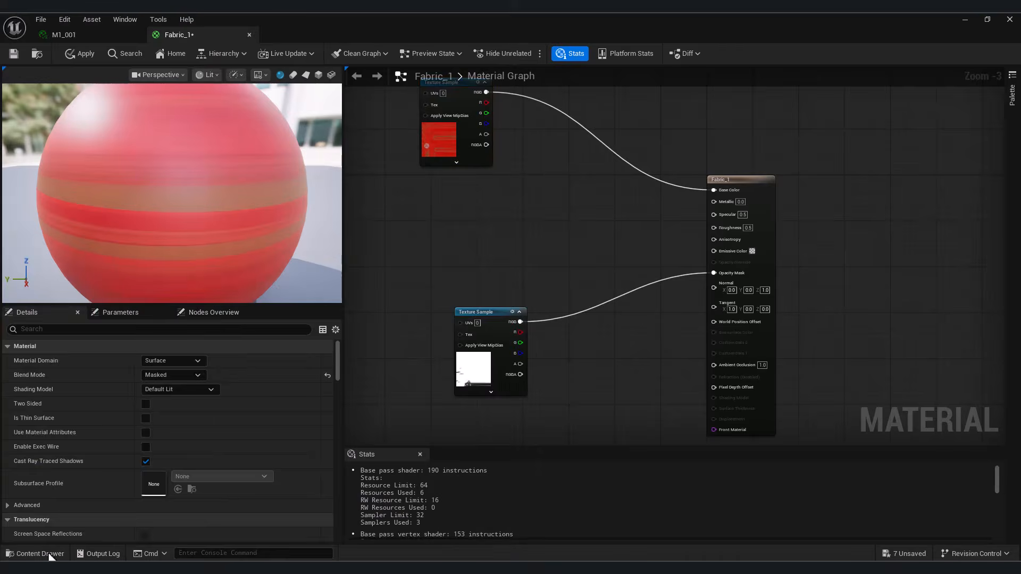
# - Add the FABRIC_1_Normal_OpenGL texture, connect it to Normal, and move the material output node aside
pyautogui.click(40, 553)
pyautogui.moveTo(532, 433); pyautogui.dragTo(503, 218)
pyautogui.moveTo(705, 287); pyautogui.dragTo(714, 287)
pyautogui.moveTo(740, 179); pyautogui.dragTo(840, 170)
# - Add the fabric's height and ambient occlusion textures to the Fabric_1 material graph and lay out their nodes beside the material output
pyautogui.click(40, 554)
pyautogui.moveTo(587, 433); pyautogui.dragTo(509, 375)
pyautogui.scroll(2, 729, 367)
pyautogui.moveTo(667, 322); pyautogui.dragTo(703, 379)
pyautogui.moveTo(703, 378); pyautogui.dragTo(724, 332, button='right')
pyautogui.click(40, 553)
pyautogui.click(824, 340)
pyautogui.moveTo(829, 357); pyautogui.dragTo(744, 323, button='right')
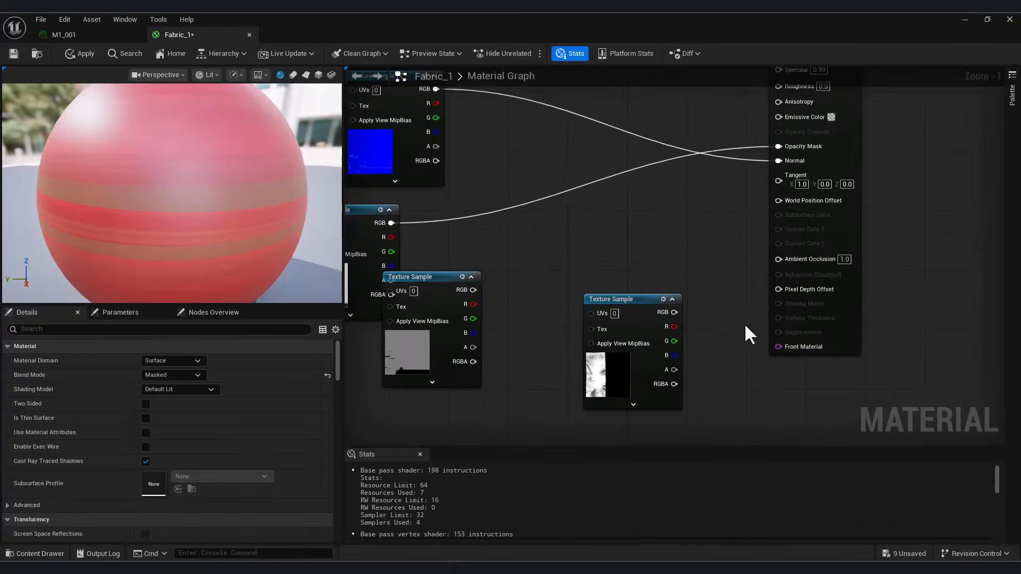
# - Connect the ambient occlusion texture to Ambient Occlusion, enable tessellation with the height texture connected to Displacement, and save the material
pyautogui.moveTo(675, 313); pyautogui.dragTo(778, 259)
pyautogui.scroll(-10, 333, 452)
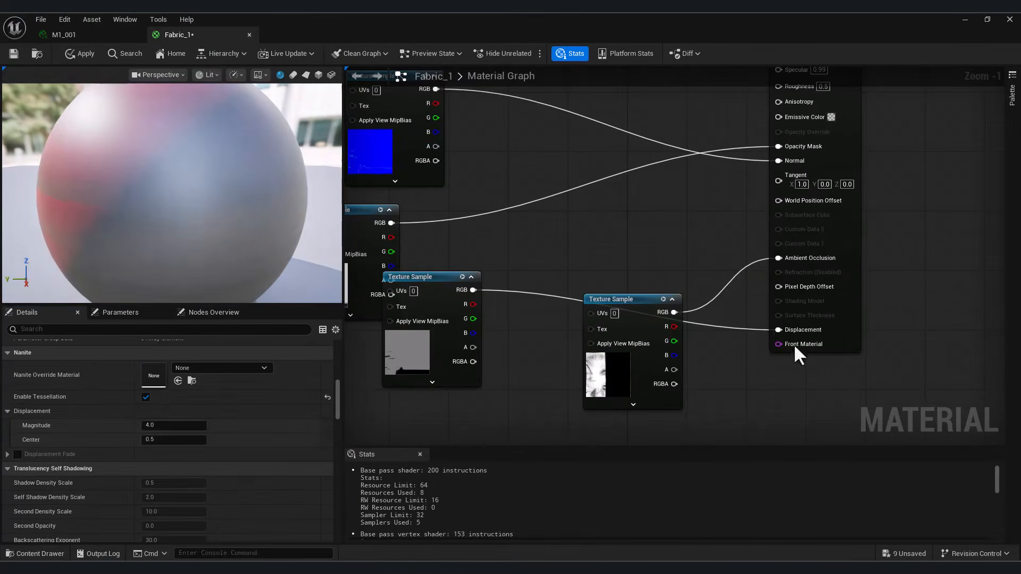
pyautogui.click(14, 54)
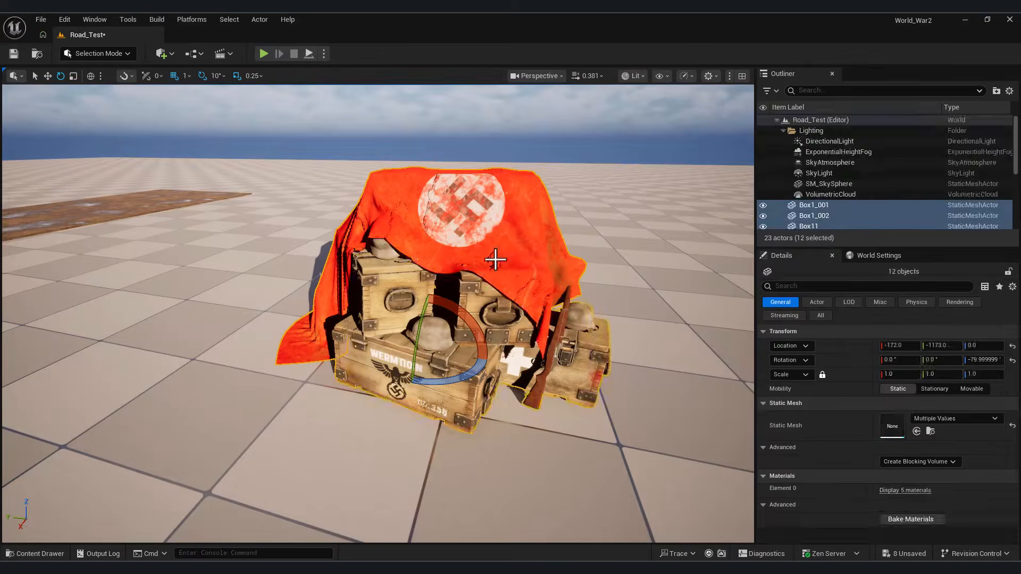
# - Assign the Fabric_1 material to Element 0 of the fabric1 mesh draped over the crates
pyautogui.click(494, 259)
pyautogui.click(35, 553)
pyautogui.click(313, 426)
pyautogui.click(41, 553)
pyautogui.scroll(-1, 941, 503)
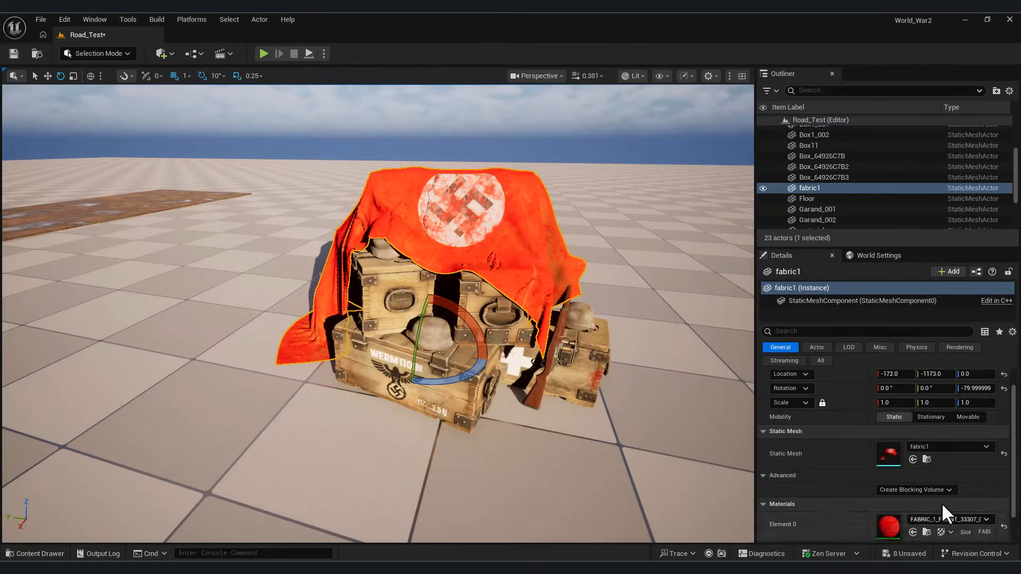
pyautogui.click(912, 534)
# - Convert the fabric1 static mesh in the Fabrics folder to a skeletal mesh named SKM_fabric1 with the skeleton SK_fabric1
pyautogui.moveTo(278, 155)
pyautogui.mouseDown(button='right')
pyautogui.moveTo(260, 197)
pyautogui.moveTo(340, 160)
pyautogui.moveTo(317, 142)
pyautogui.mouseUp(button='right')
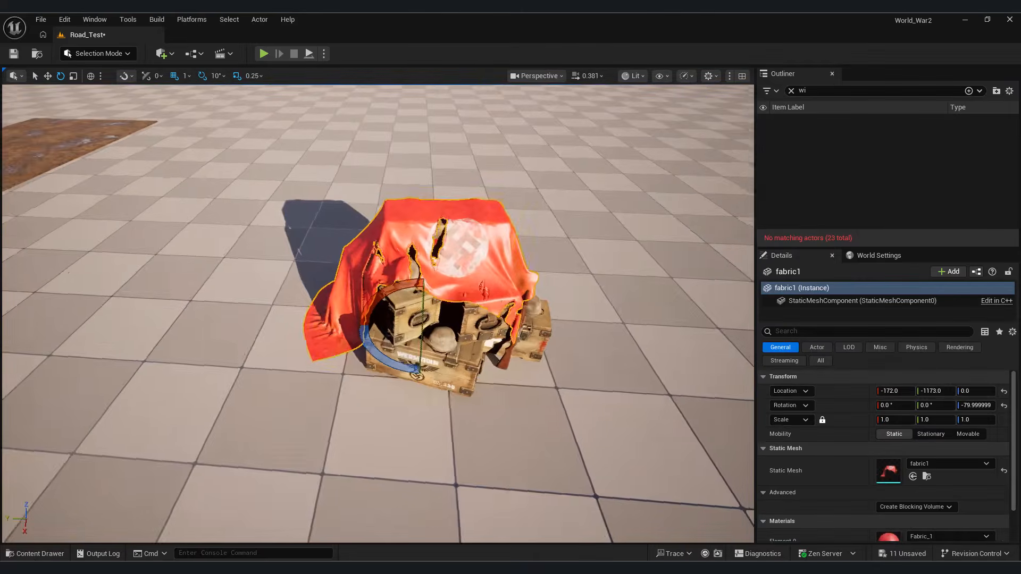
pyautogui.moveTo(372, 340); pyautogui.dragTo(425, 300, button='right')
pyautogui.click(39, 554)
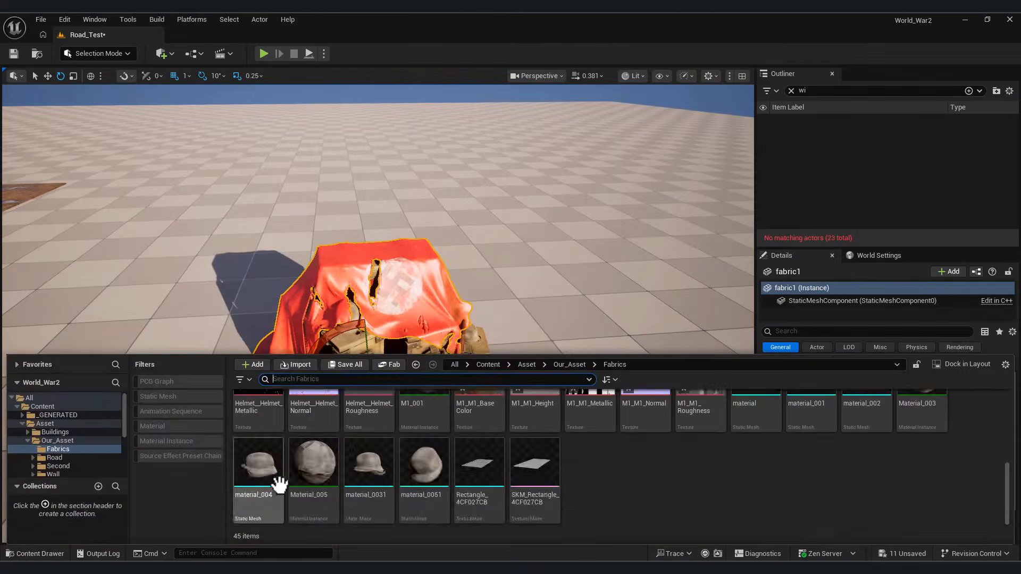
pyautogui.scroll(4, 281, 468)
pyautogui.rightClick(258, 512)
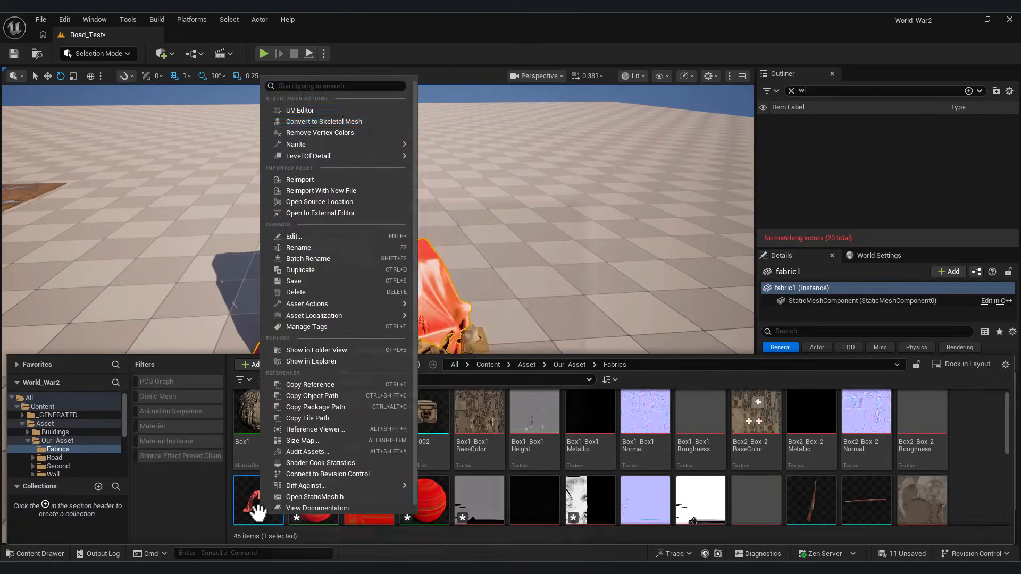
pyautogui.click(372, 122)
pyautogui.click(565, 456)
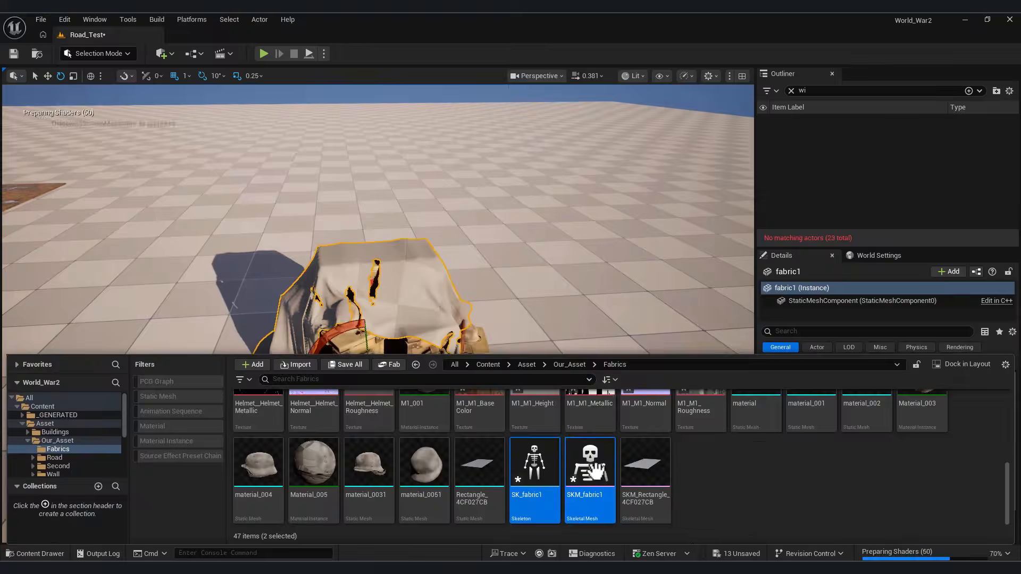
# - Open the SKM_fabric1 skeletal mesh and create clothing data named SKM_fabric1_Clothing from LOD0 Section 0
pyautogui.doubleClick(590, 468)
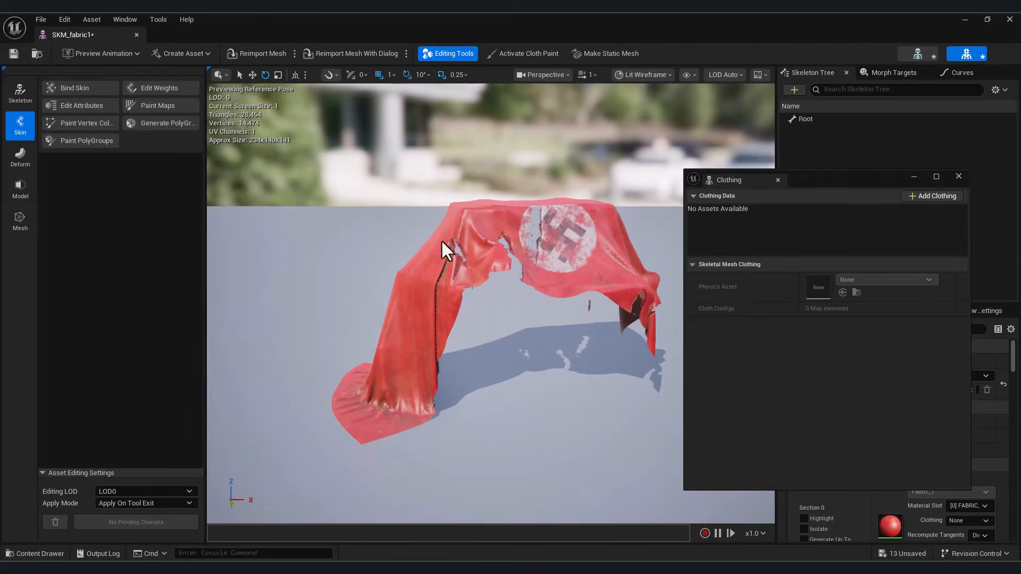
pyautogui.moveTo(472, 246); pyautogui.dragTo(508, 260, button='right')
pyautogui.rightClick(482, 230)
pyautogui.moveTo(558, 305)
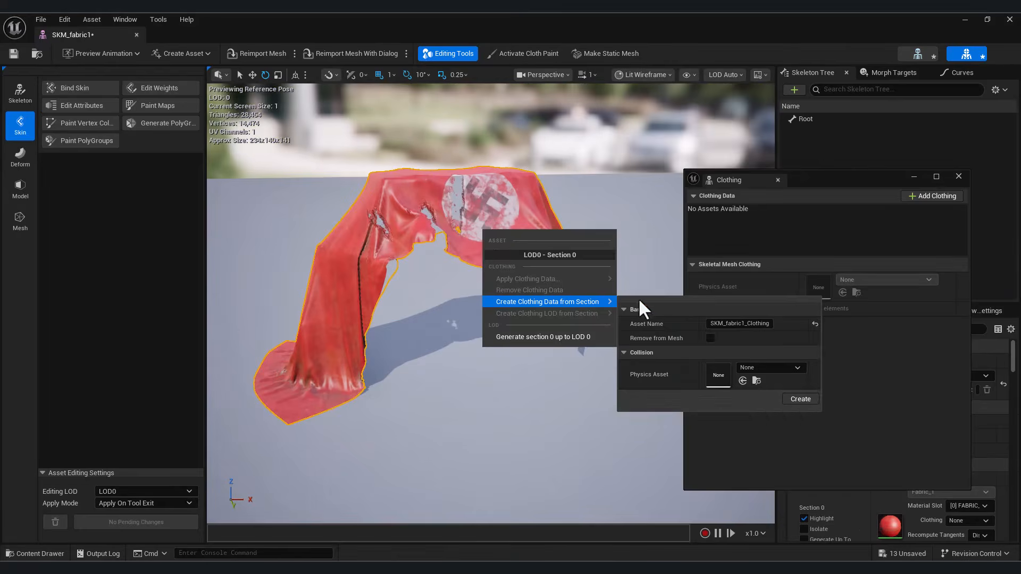
pyautogui.click(795, 396)
# - Apply the SKM_fabric1_Clothing_0 - LOD0 clothing data to the fabric's mesh section
pyautogui.rightClick(428, 190)
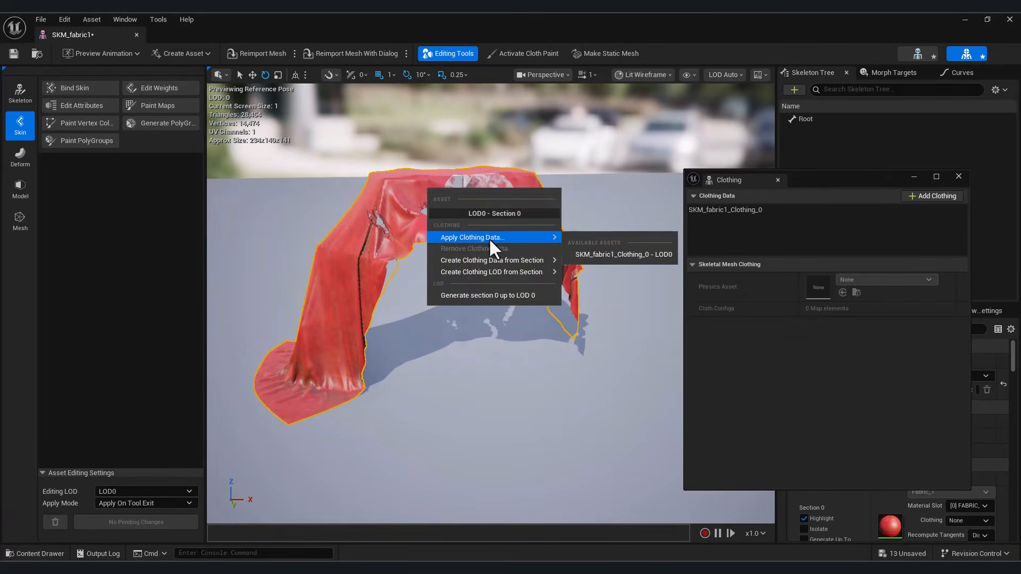
pyautogui.click(611, 255)
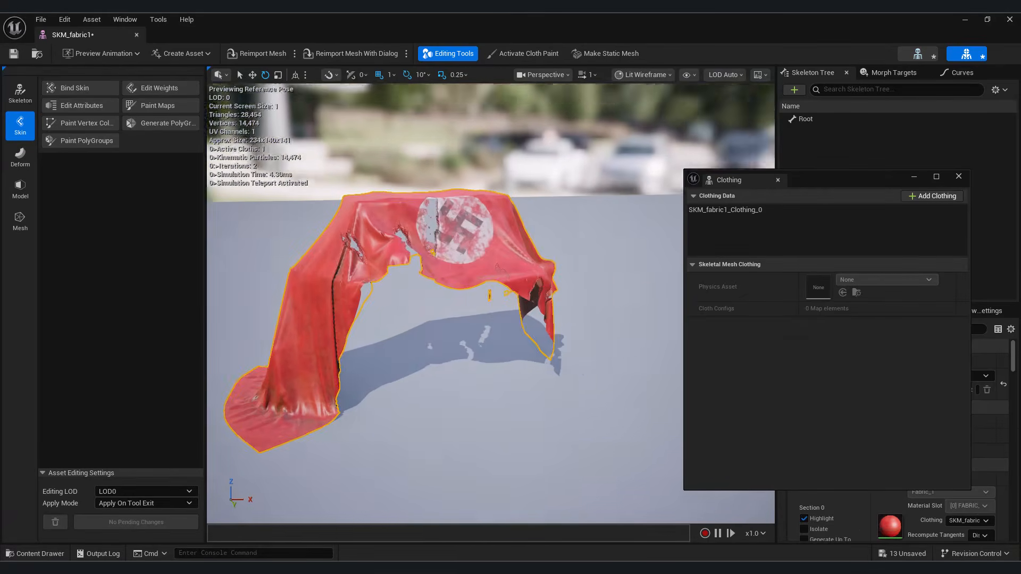
pyautogui.moveTo(613, 245); pyautogui.dragTo(596, 249, button='right')
# - Activate cloth paint for SKM_fabric1_Clothing_0, brush the Max Distance mask along the fabric's hanging edges and corners, and deactivate cloth paint
pyautogui.click(524, 55)
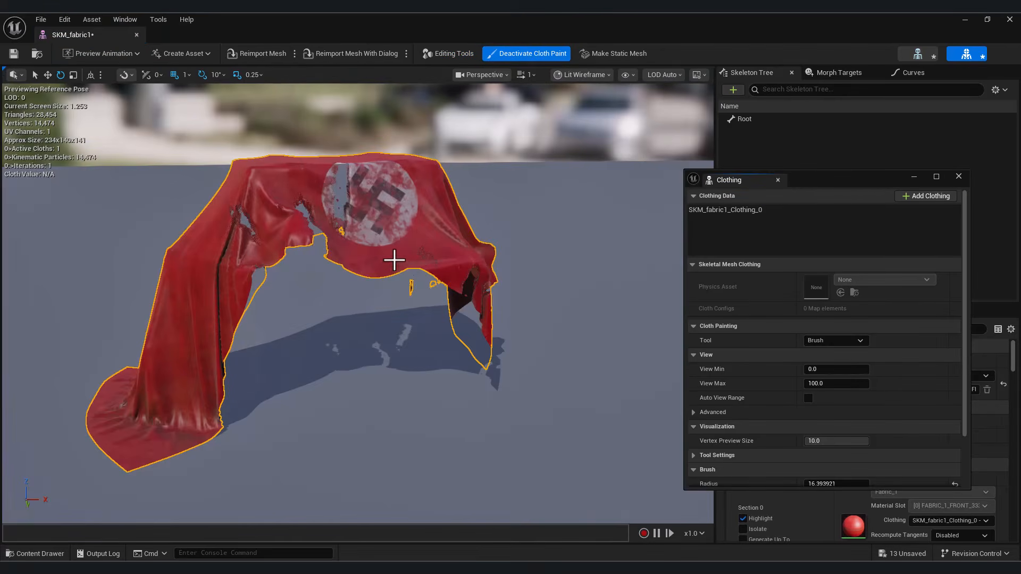
pyautogui.click(736, 207)
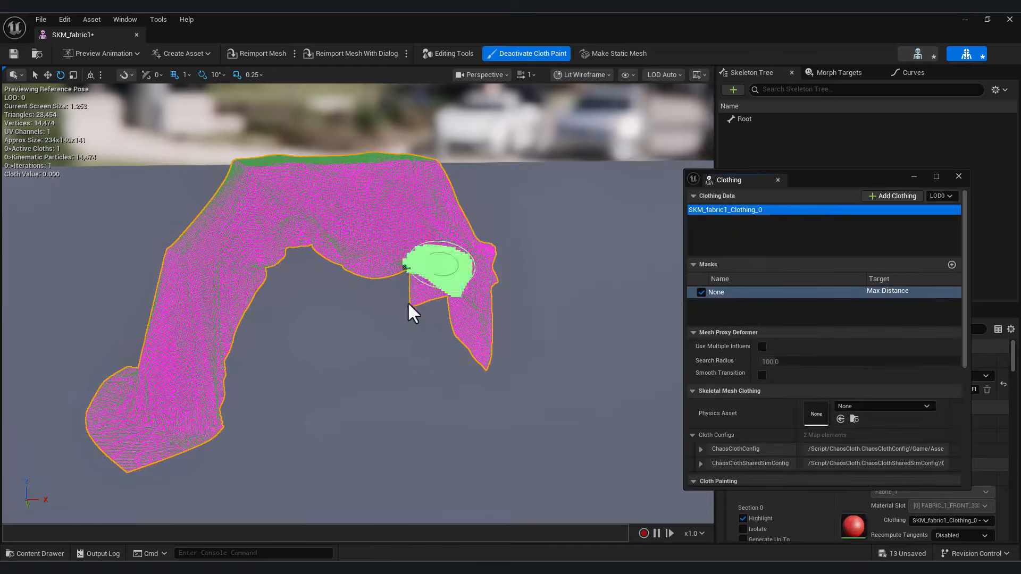
pyautogui.moveTo(407, 303); pyautogui.dragTo(327, 285, button='right')
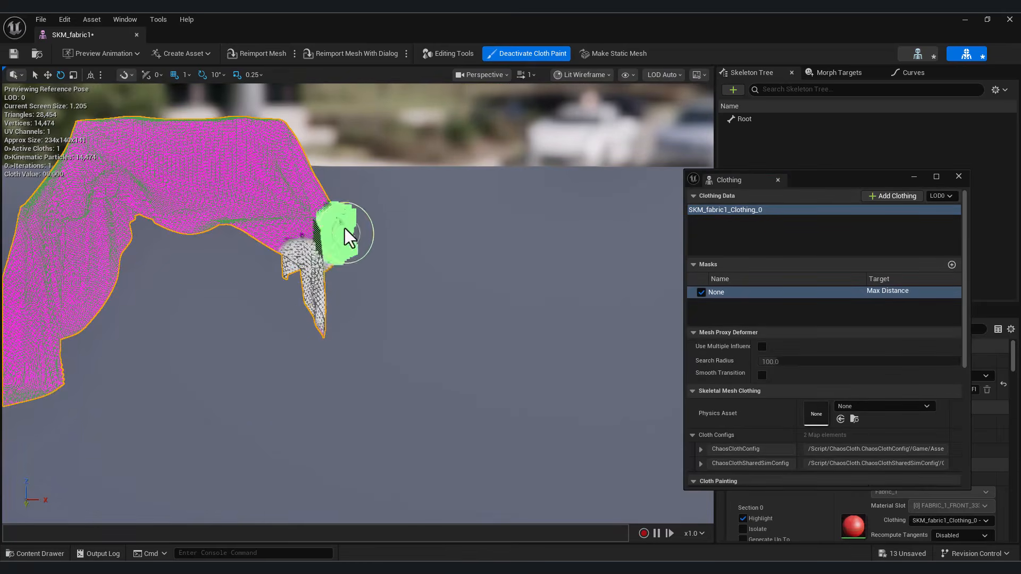
pyautogui.moveTo(344, 228); pyautogui.dragTo(239, 231, button='right')
pyautogui.moveTo(402, 319); pyautogui.dragTo(374, 317)
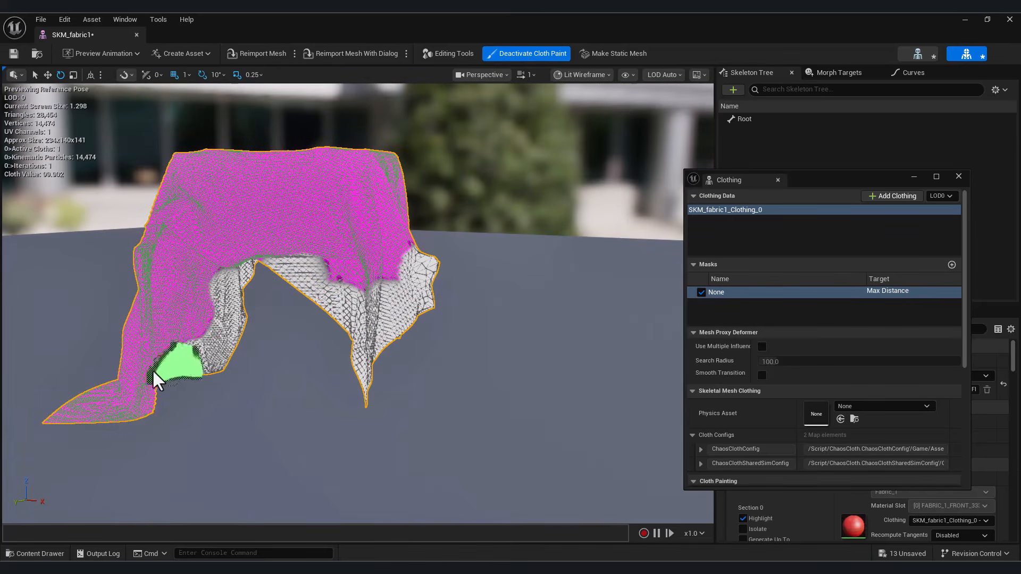
pyautogui.moveTo(147, 438)
pyautogui.mouseDown(button='right')
pyautogui.moveTo(212, 425)
pyautogui.moveTo(255, 444)
pyautogui.mouseUp(button='right')
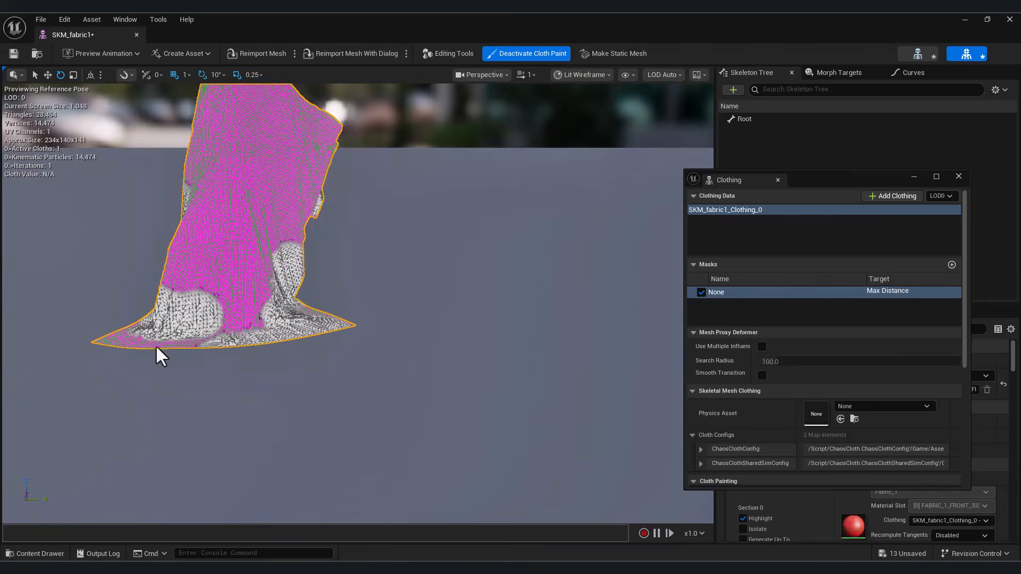
pyautogui.moveTo(267, 342); pyautogui.dragTo(141, 361, button='right')
pyautogui.moveTo(420, 292)
pyautogui.mouseDown(button='right')
pyautogui.moveTo(447, 255)
pyautogui.moveTo(409, 250)
pyautogui.moveTo(355, 309)
pyautogui.moveTo(242, 264)
pyautogui.moveTo(255, 262)
pyautogui.mouseUp(button='right')
pyautogui.click(355, 308)
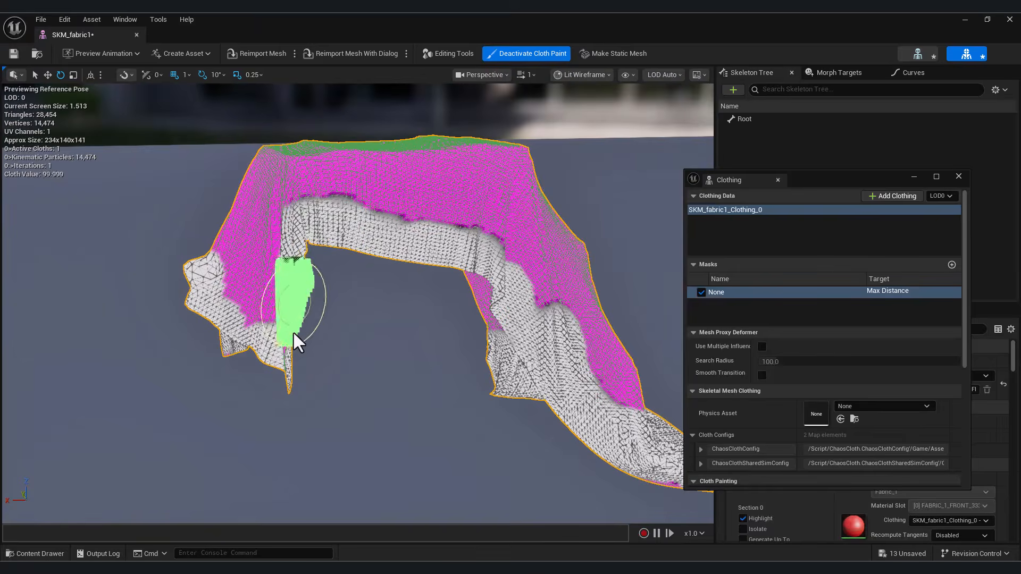
pyautogui.moveTo(294, 334)
pyautogui.mouseDown(button='right')
pyautogui.moveTo(234, 330)
pyautogui.moveTo(346, 332)
pyautogui.moveTo(314, 325)
pyautogui.moveTo(383, 319)
pyautogui.moveTo(372, 351)
pyautogui.mouseUp(button='right')
pyautogui.moveTo(393, 292); pyautogui.dragTo(340, 290, button='right')
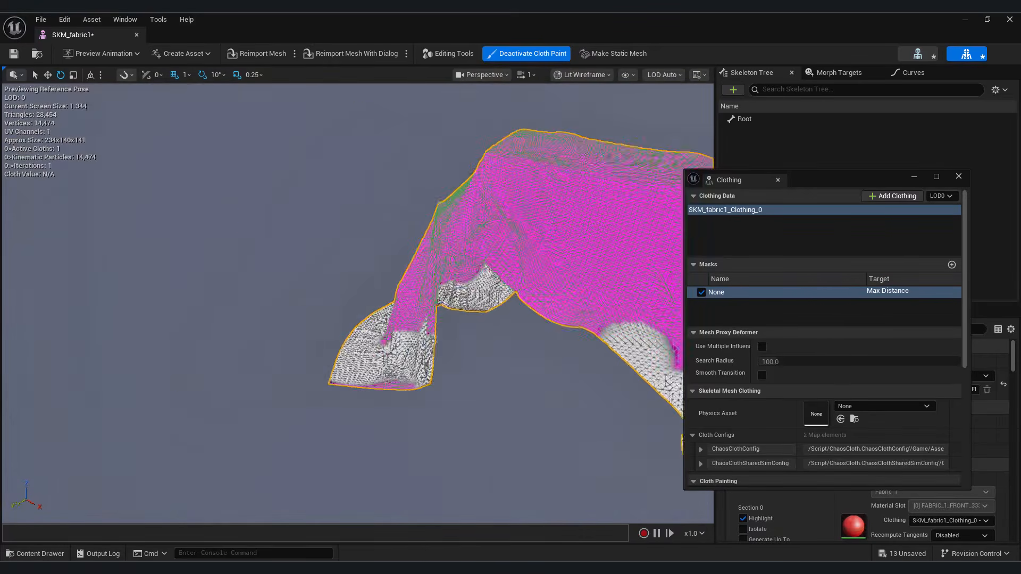
pyautogui.moveTo(594, 314); pyautogui.dragTo(615, 318, button='right')
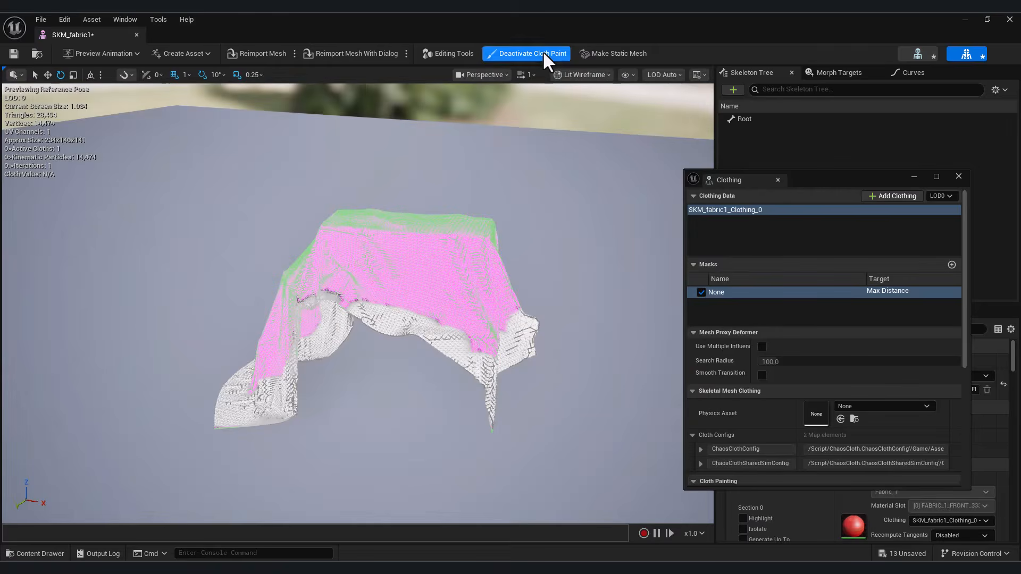
pyautogui.click(532, 53)
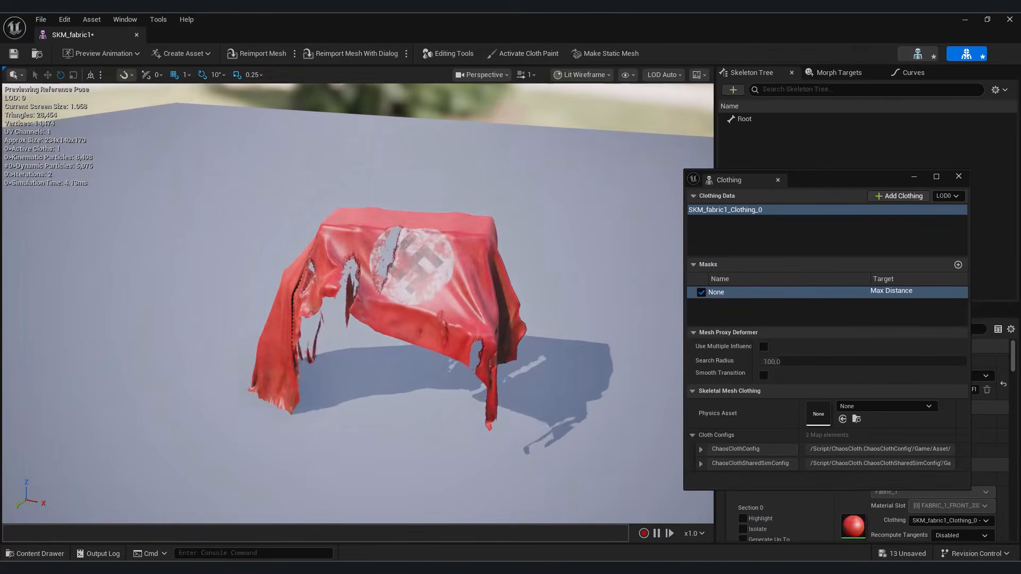
# - Inspect the simulated cloth from different sides and save the SKM_fabric1 asset
pyautogui.moveTo(456, 353); pyautogui.dragTo(441, 340)
pyautogui.moveTo(441, 341); pyautogui.dragTo(452, 345, button='right')
pyautogui.moveTo(319, 176); pyautogui.dragTo(420, 133, button='middle')
pyautogui.click(13, 53)
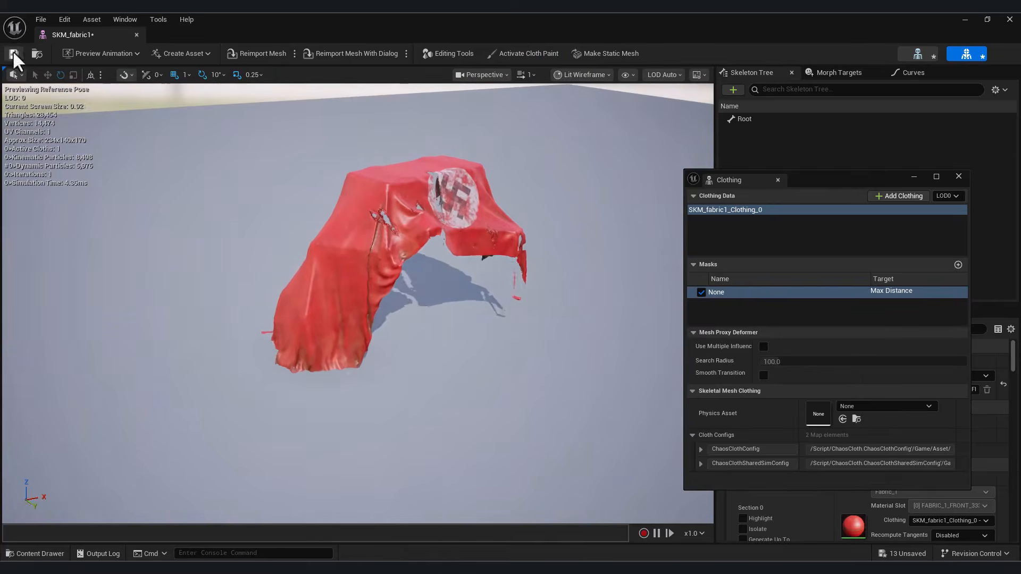
# - Place the SKM_fabric1 skeletal mesh in the Road_Test level beside the crates and rotate it -80° around Z
pyautogui.click(964, 20)
pyautogui.click(40, 554)
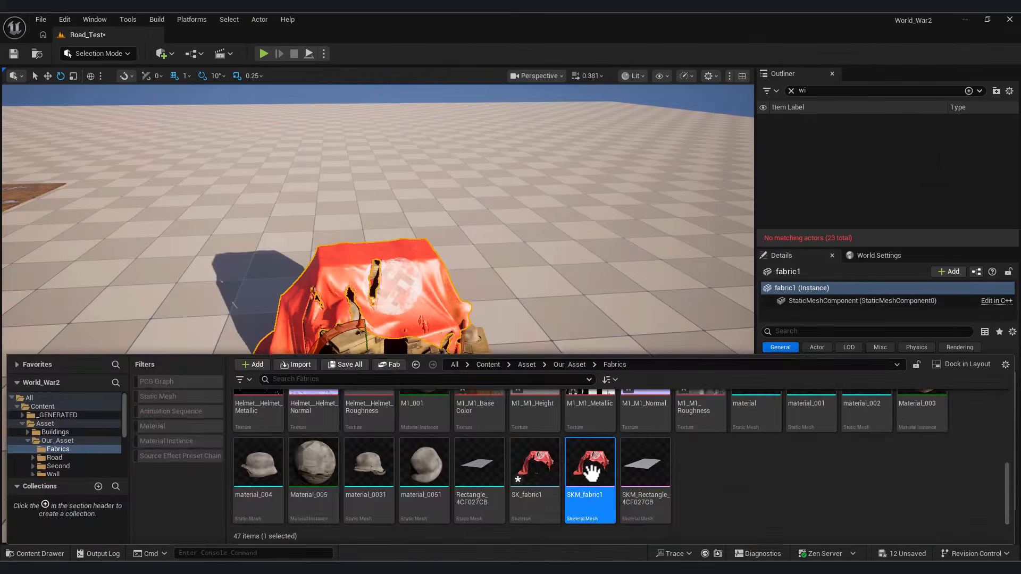
pyautogui.moveTo(592, 472); pyautogui.dragTo(629, 337)
pyautogui.scroll(-3, 515, 312)
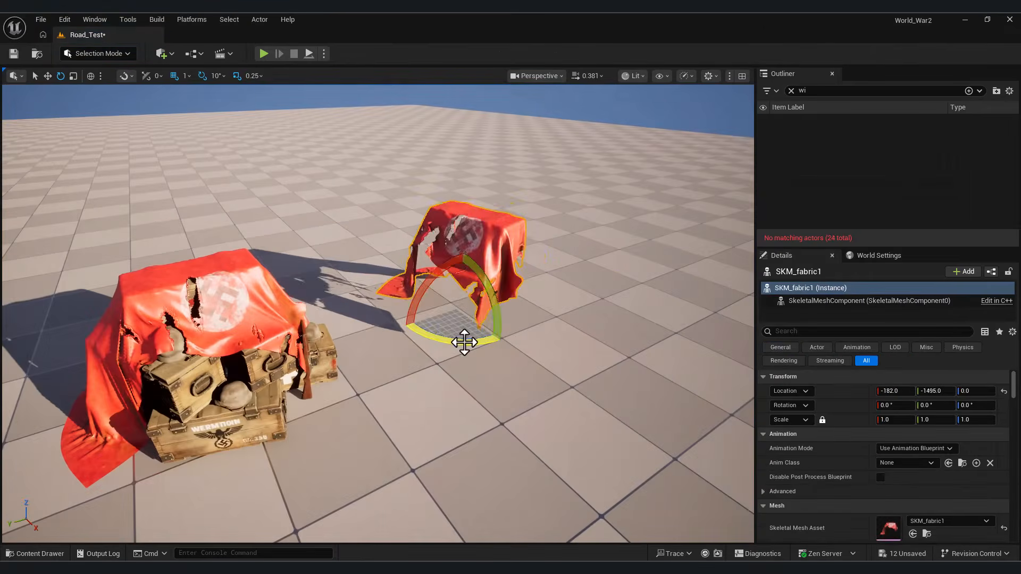
pyautogui.moveTo(464, 342); pyautogui.dragTo(517, 308)
pyautogui.press('d')
pyautogui.moveTo(399, 134); pyautogui.dragTo(349, 134, button='right')
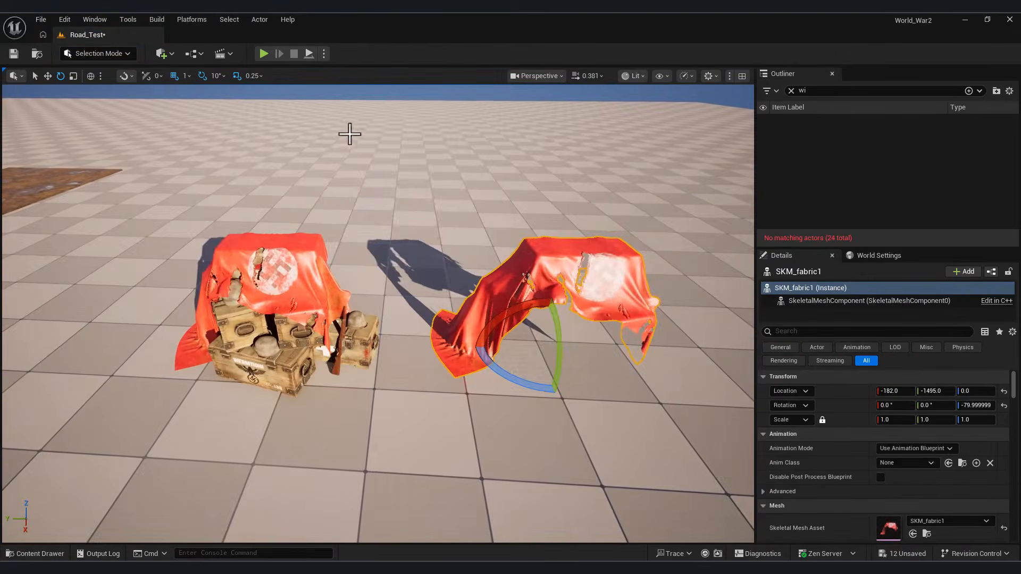
# - Simulate the level to preview the cloth motion of the placed fabric, and stop the simulation
pyautogui.click(323, 53)
pyautogui.click(375, 162)
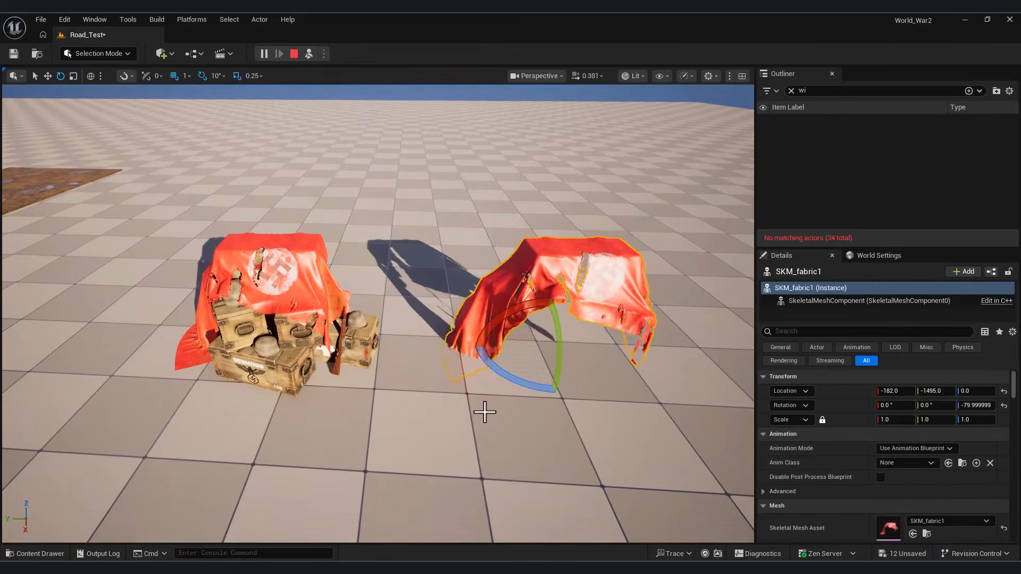
pyautogui.click(293, 53)
pyautogui.moveTo(433, 221); pyautogui.dragTo(426, 248, button='right')
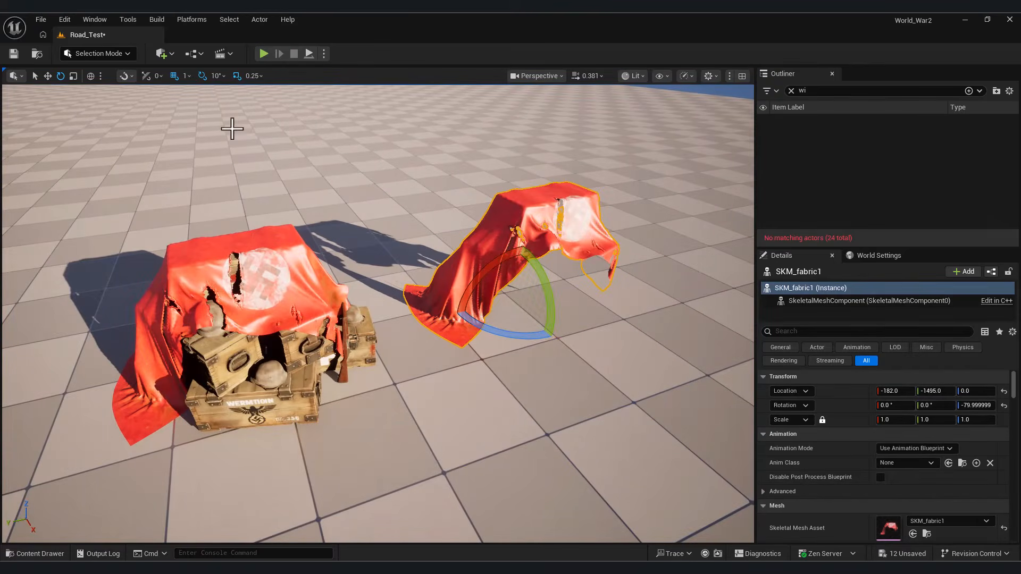
pyautogui.click(171, 53)
pyautogui.moveTo(256, 200)
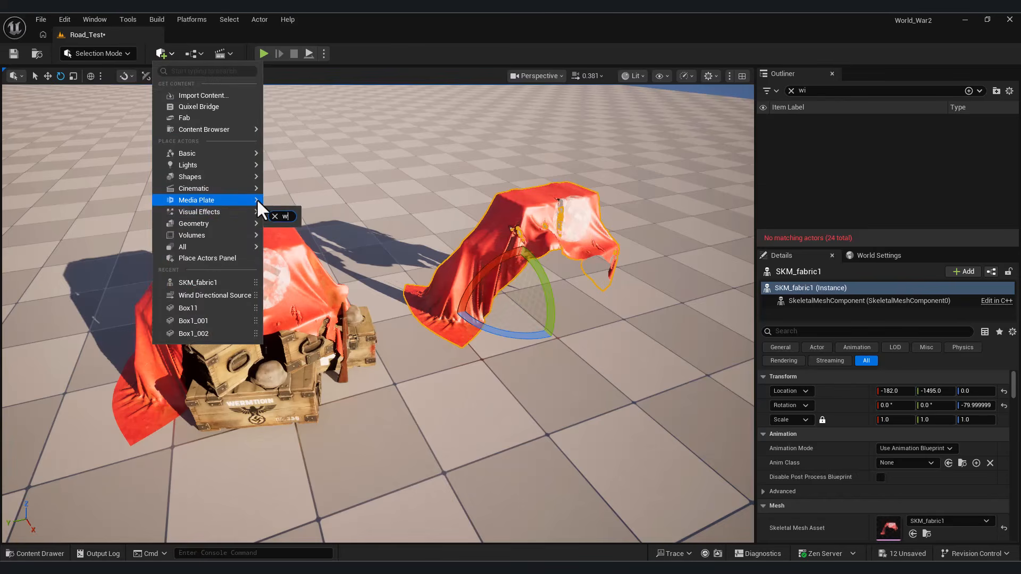
pyautogui.write('ind')
pyautogui.click(162, 52)
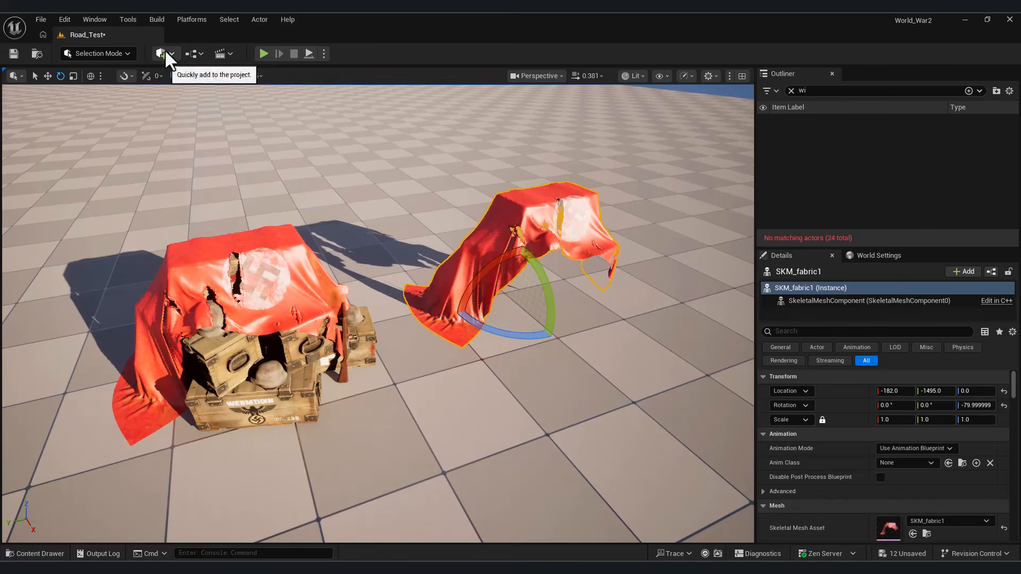
pyautogui.click(165, 50)
pyautogui.write('w')
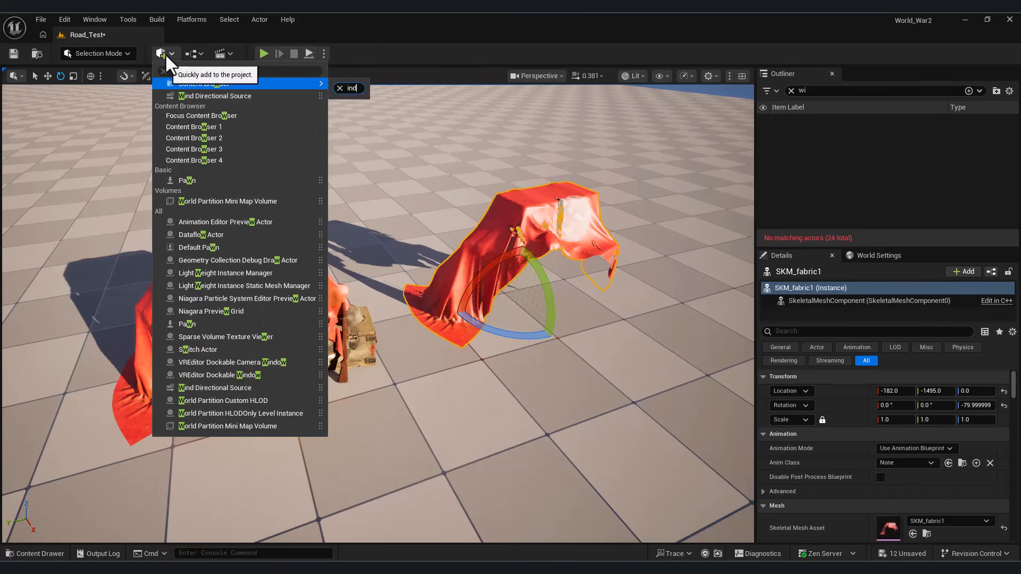
pyautogui.click(536, 218)
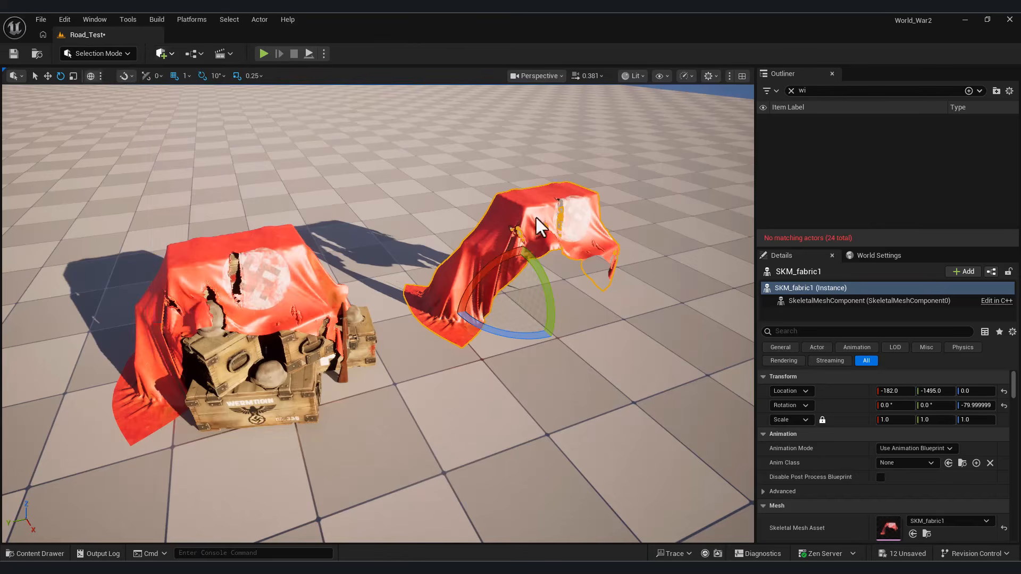
# - Search the addable actors for wind, place a Wind Directional Source near the skeletal fabric, and rotate it to -140° around Z
pyautogui.click(160, 55)
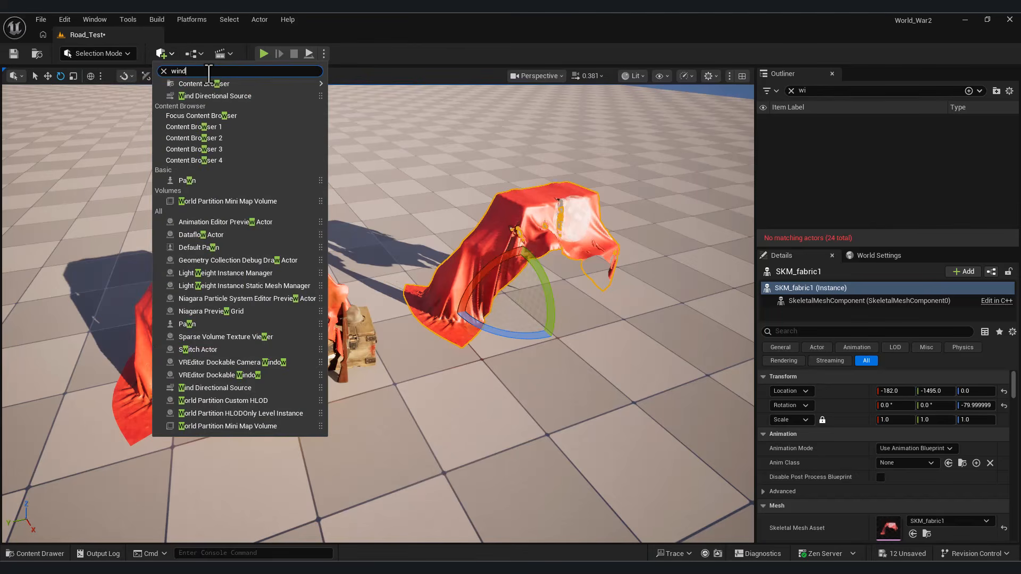
pyautogui.click(245, 131)
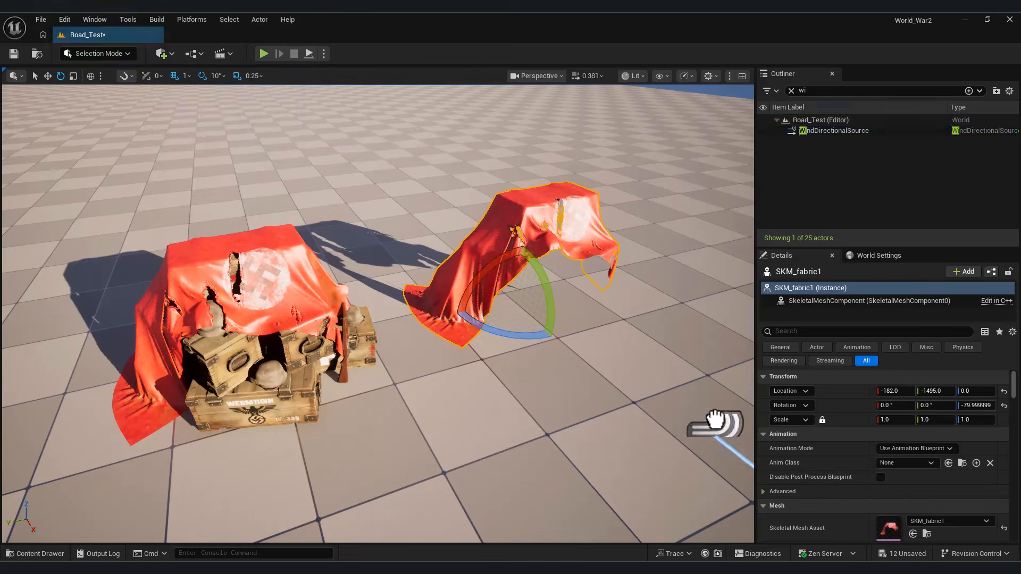
pyautogui.scroll(-4, 664, 393)
pyautogui.moveTo(592, 392); pyautogui.dragTo(608, 372)
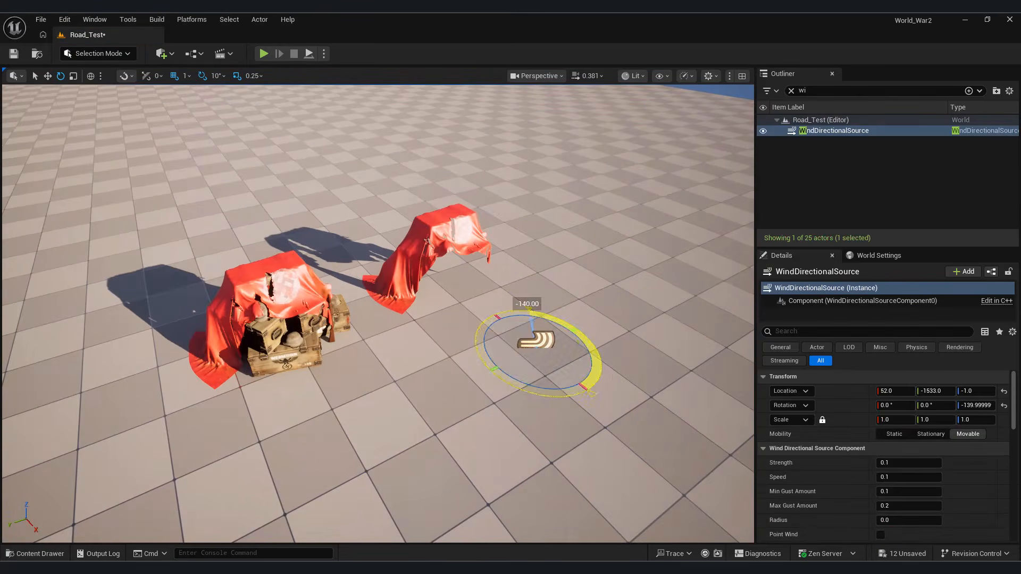
# - Set the Wind Directional Source's speed to 10 and simulate the Road_Test level to preview the fabric's motion
pyautogui.click(902, 475)
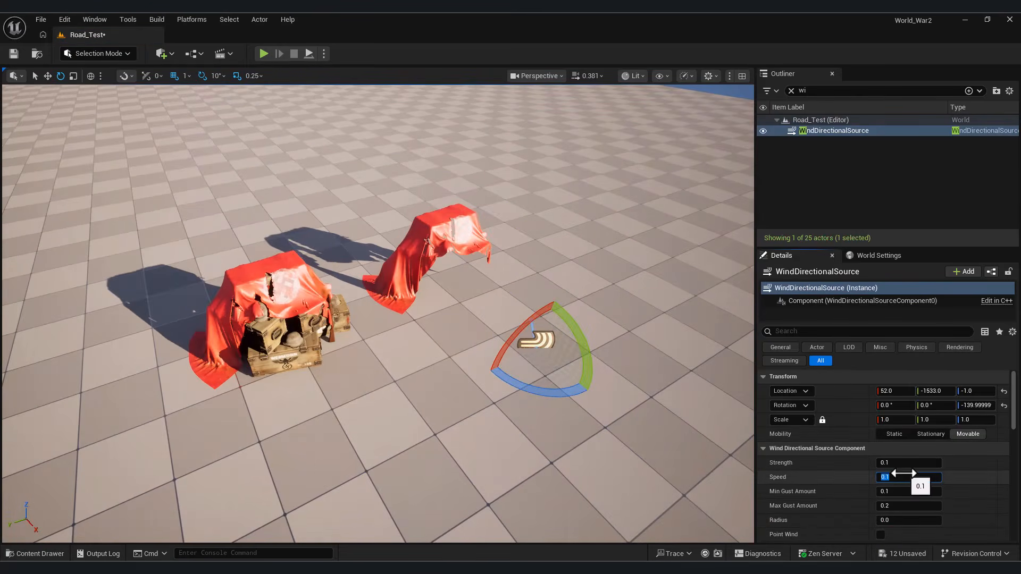
pyautogui.click(323, 53)
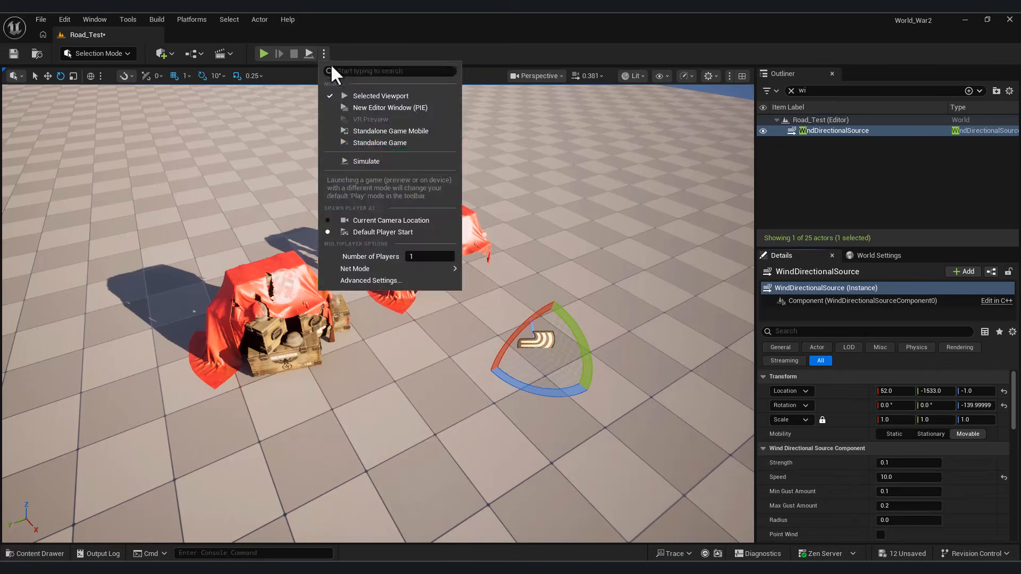
pyautogui.click(374, 162)
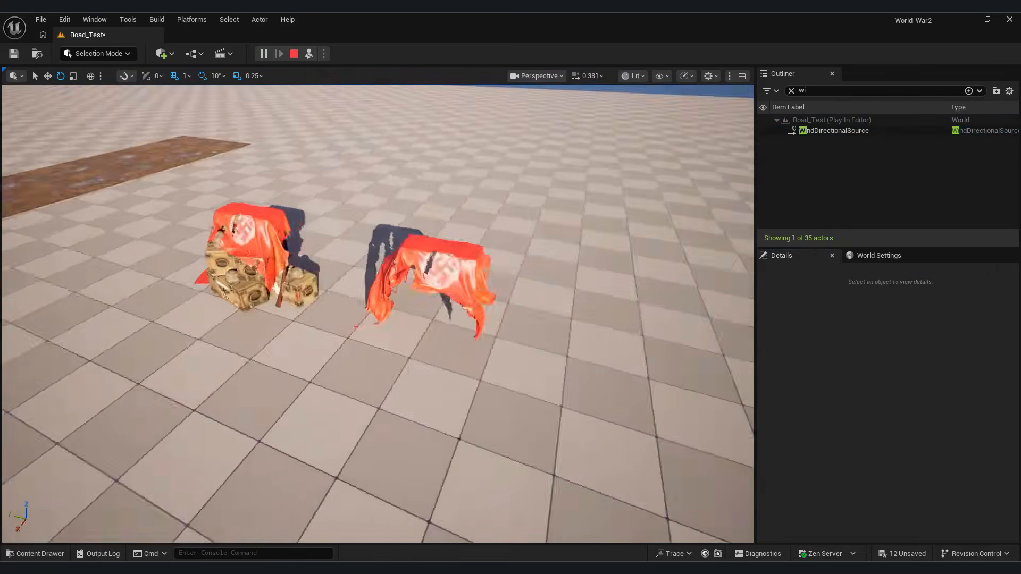
pyautogui.scroll(4, 377, 314)
pyautogui.scroll(2, 377, 314)
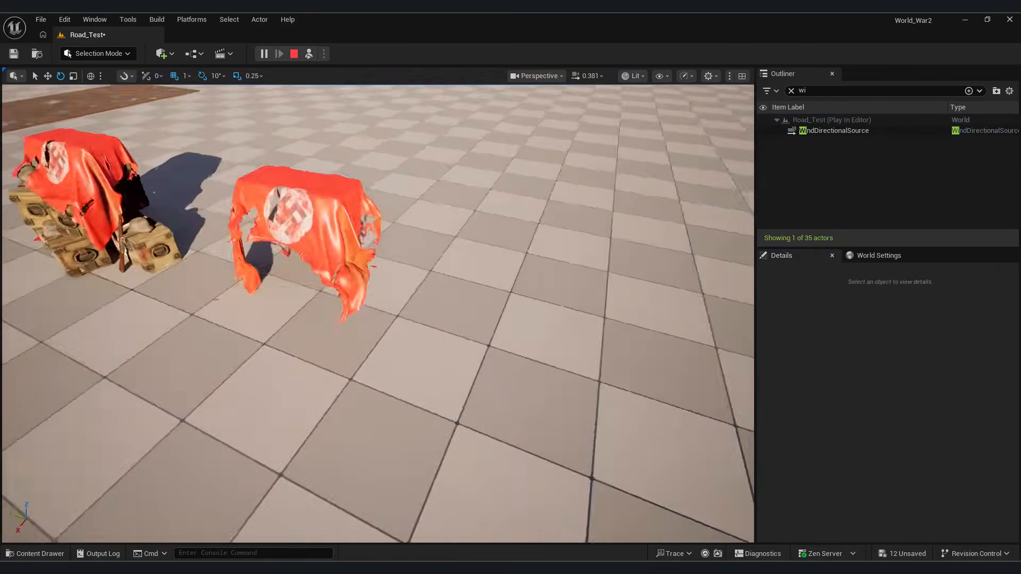
pyautogui.moveTo(377, 314); pyautogui.dragTo(506, 295, button='right')
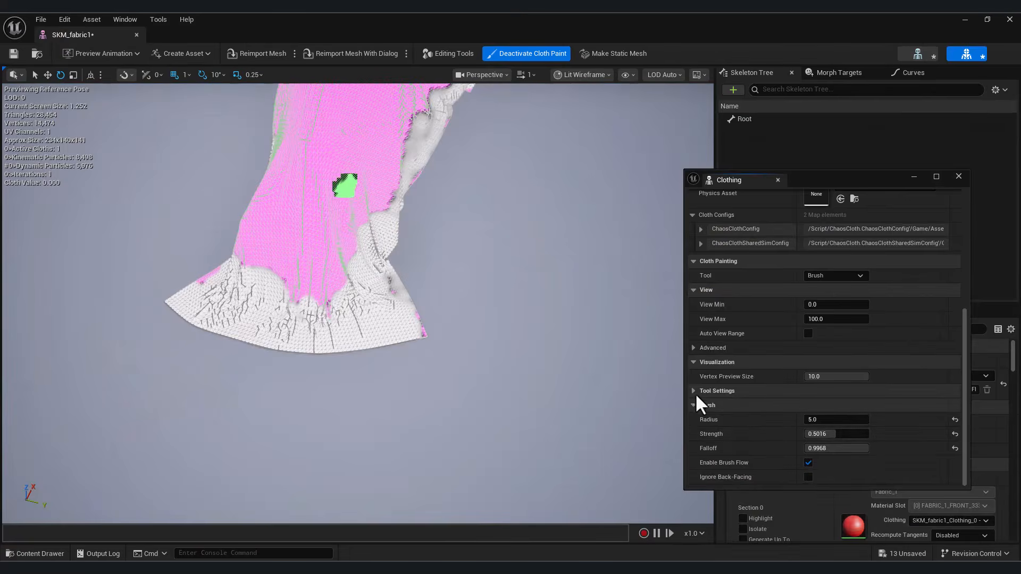
# - Paint the fabric's lower section with a cloth paint value of 20 and brush radius 10, and save SKM_fabric1
pyautogui.click(694, 391)
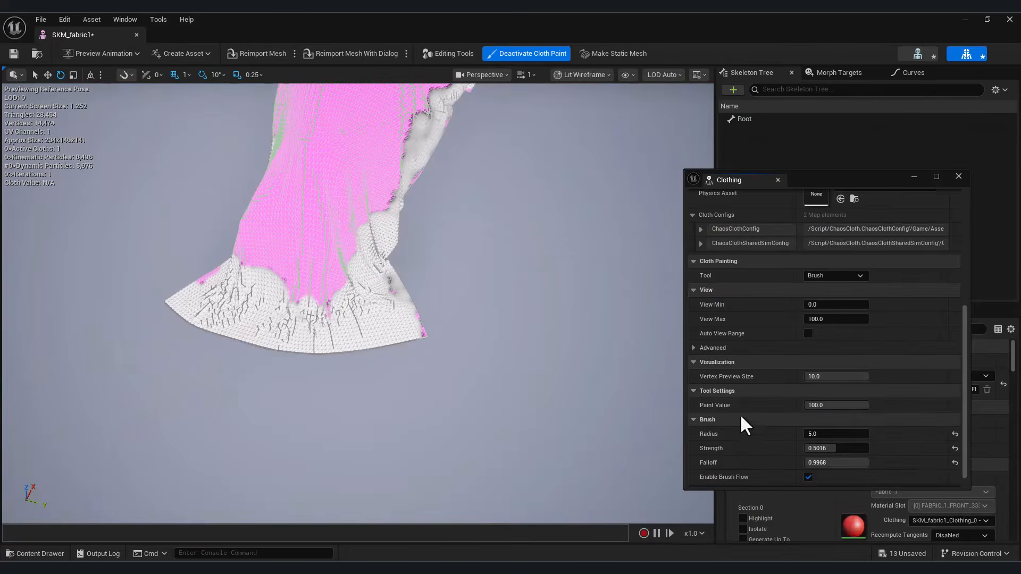
pyautogui.write('20')
pyautogui.press('Return')
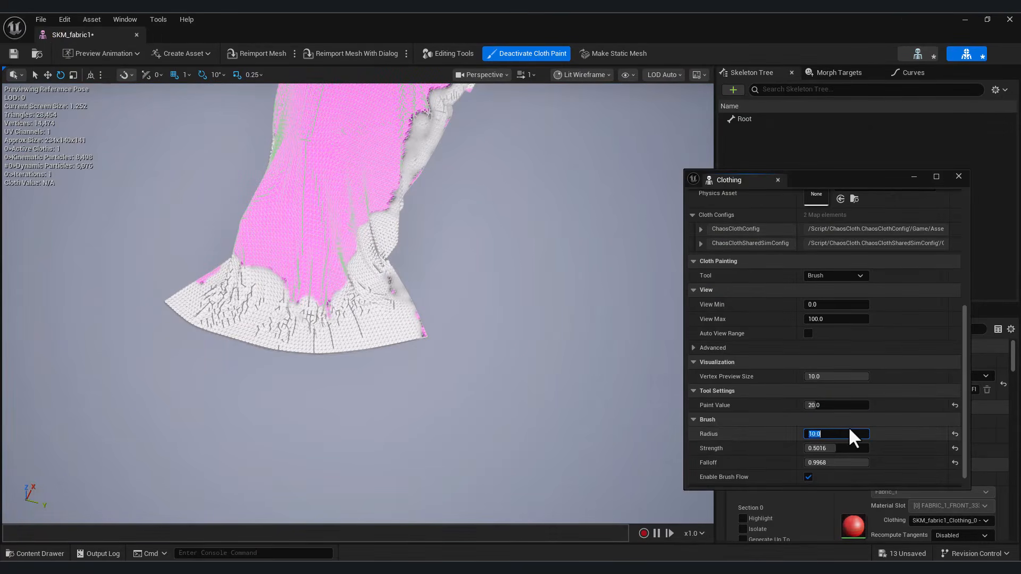
pyautogui.write('10')
pyautogui.press('Return')
pyautogui.moveTo(264, 254); pyautogui.dragTo(256, 251)
pyautogui.moveTo(255, 251)
pyautogui.mouseDown(button='right')
pyautogui.moveTo(474, 310)
pyautogui.moveTo(478, 321)
pyautogui.moveTo(340, 334)
pyautogui.mouseUp(button='right')
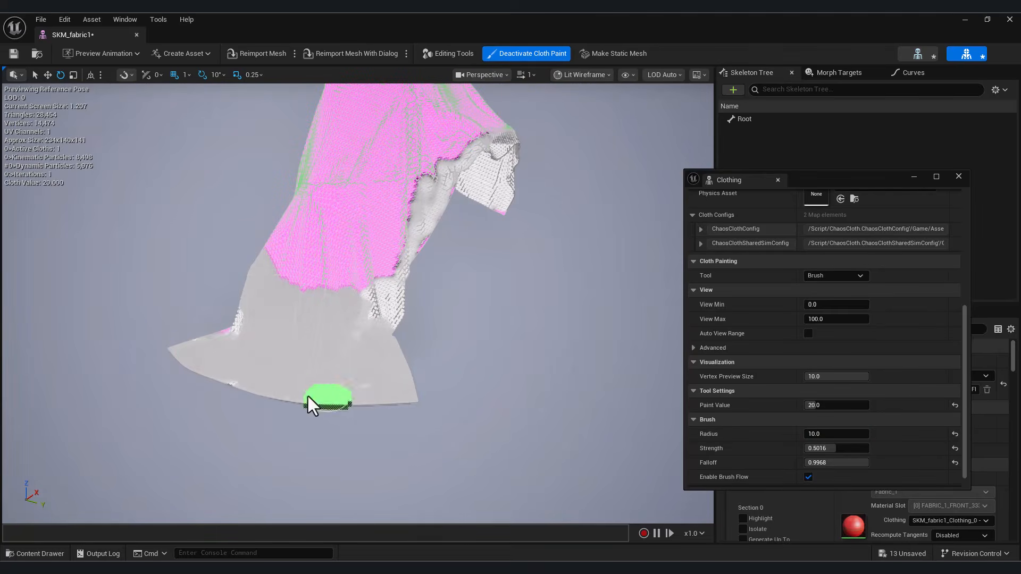
pyautogui.moveTo(308, 396); pyautogui.dragTo(264, 352, button='right')
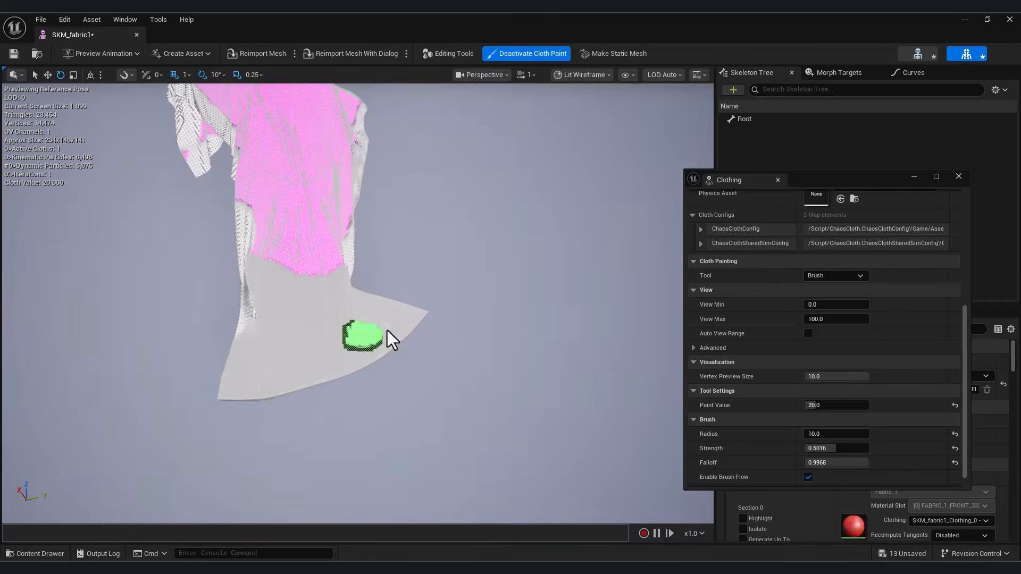
pyautogui.moveTo(391, 340)
pyautogui.mouseDown(button='right')
pyautogui.moveTo(367, 324)
pyautogui.moveTo(389, 343)
pyautogui.mouseUp(button='right')
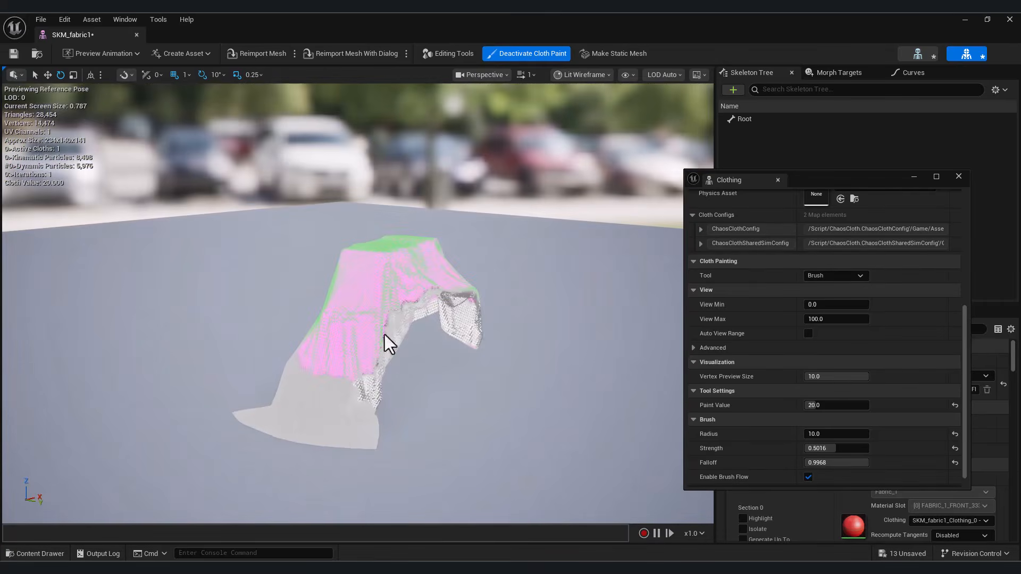
pyautogui.click(529, 54)
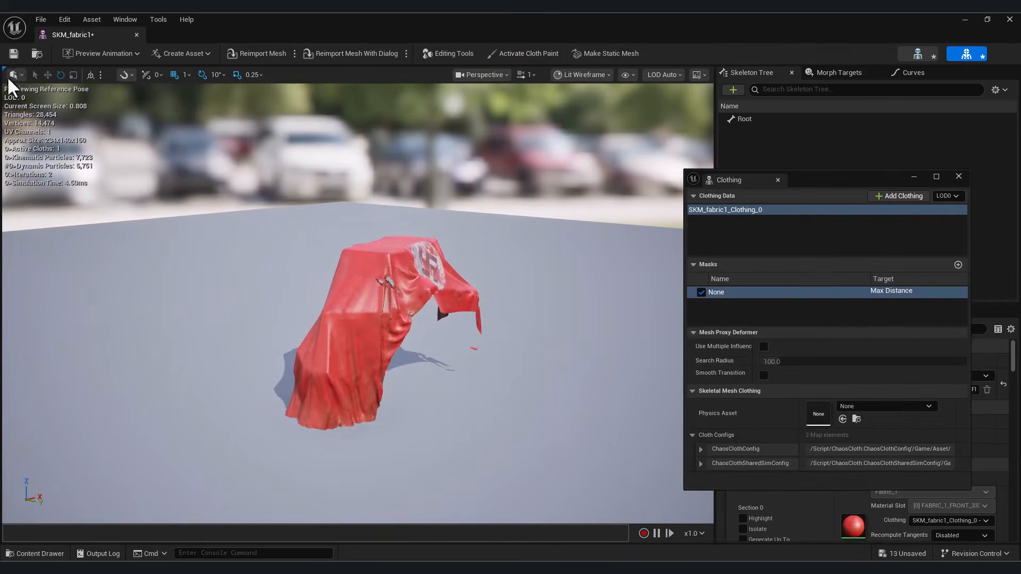
pyautogui.click(13, 53)
pyautogui.click(965, 19)
# - Simulate the Road_Test level and view the repainted fabric's wind motion from different distances
pyautogui.click(324, 54)
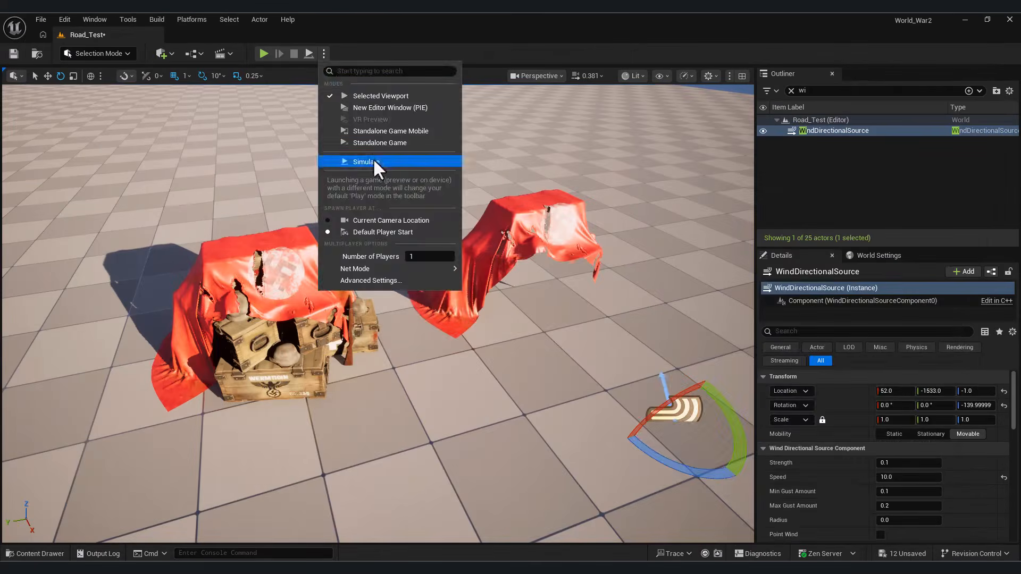
pyautogui.click(373, 158)
pyautogui.moveTo(525, 294); pyautogui.dragTo(273, 80, button='right')
pyautogui.press('w')
pyautogui.press('s')
pyautogui.press('w')
pyautogui.press('s')
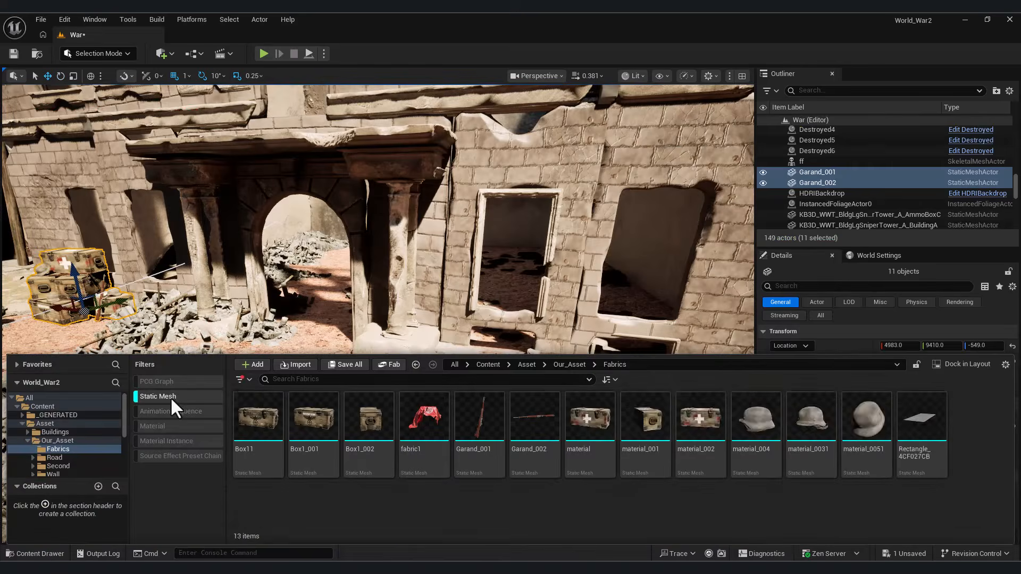
# - Filter the Fabrics folder in the War level to show both static and skeletal meshes
pyautogui.click(171, 398)
pyautogui.click(170, 397)
pyautogui.click(244, 379)
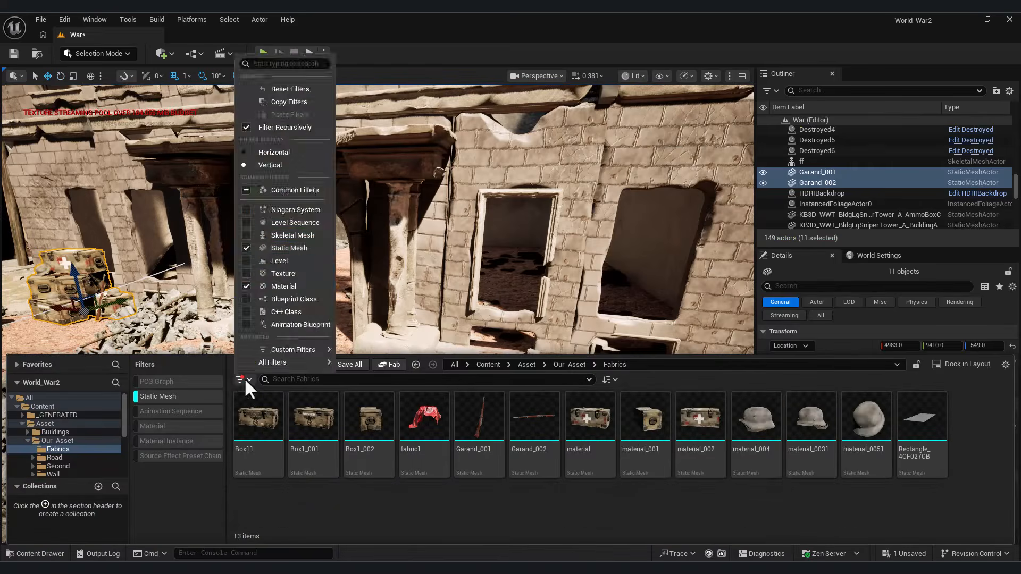
pyautogui.click(295, 235)
# - Place SKM_fabric1 and all the static meshes except fabric1 in front of the ruined building
pyautogui.scroll(-2, 260, 463)
pyautogui.click(260, 469)
pyautogui.scroll(2, 259, 472)
pyautogui.click(259, 422)
pyautogui.keyDown('shift'); pyautogui.click(922, 425); pyautogui.keyUp('shift')
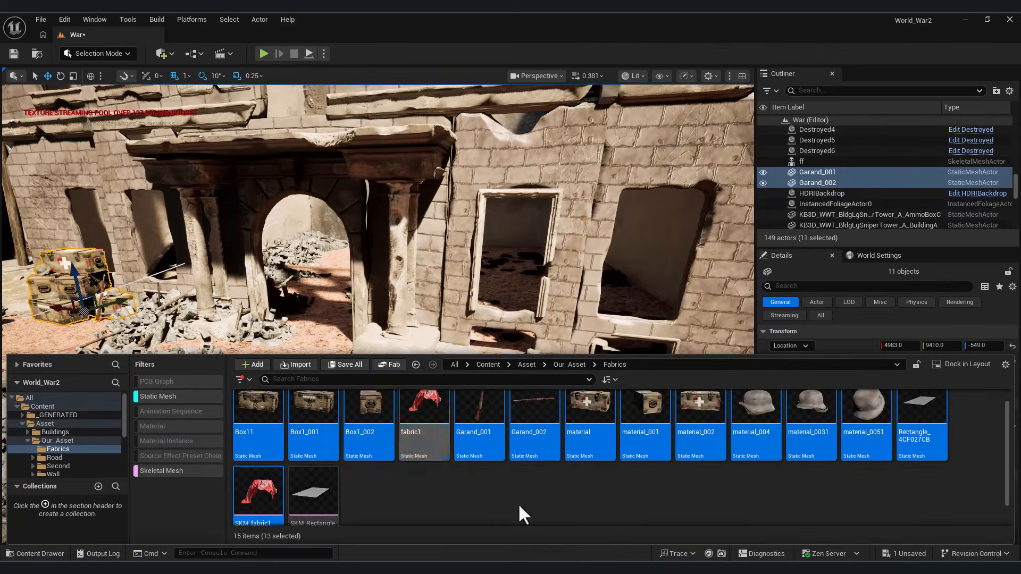
pyautogui.keyDown('ctrl'); pyautogui.click(423, 428); pyautogui.keyUp('ctrl')
pyautogui.keyDown('ctrl'); pyautogui.click(259, 493); pyautogui.keyUp('ctrl')
pyautogui.moveTo(260, 494); pyautogui.dragTo(354, 368)
# - Rotate the placed crates and fabric as a group and move them close to the building wall beside the archway
pyautogui.press('e')
pyautogui.moveTo(367, 424); pyautogui.dragTo(447, 422)
pyautogui.press('w')
pyautogui.moveTo(366, 387); pyautogui.dragTo(388, 356)
pyautogui.moveTo(344, 368); pyautogui.dragTo(419, 375)
# - Undo the deletion of the wrong object among the placed meshes and delete the unneeded mesh in front of the crates
pyautogui.click(425, 444)
pyautogui.press('Delete')
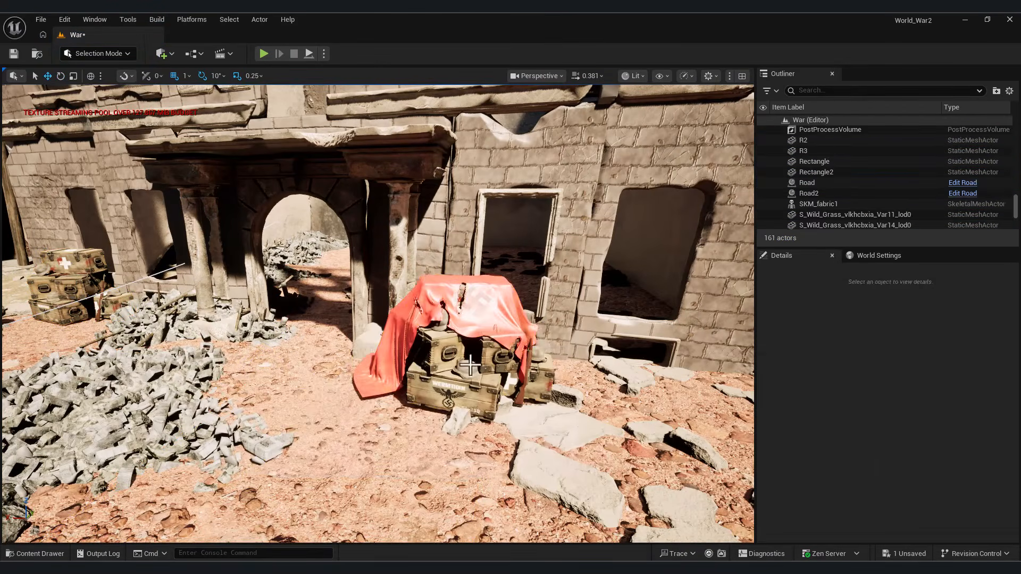
pyautogui.hotkey('ctrl', 'z')
pyautogui.hotkey('ctrl', 'z')
pyautogui.click(387, 427)
pyautogui.press('Delete')
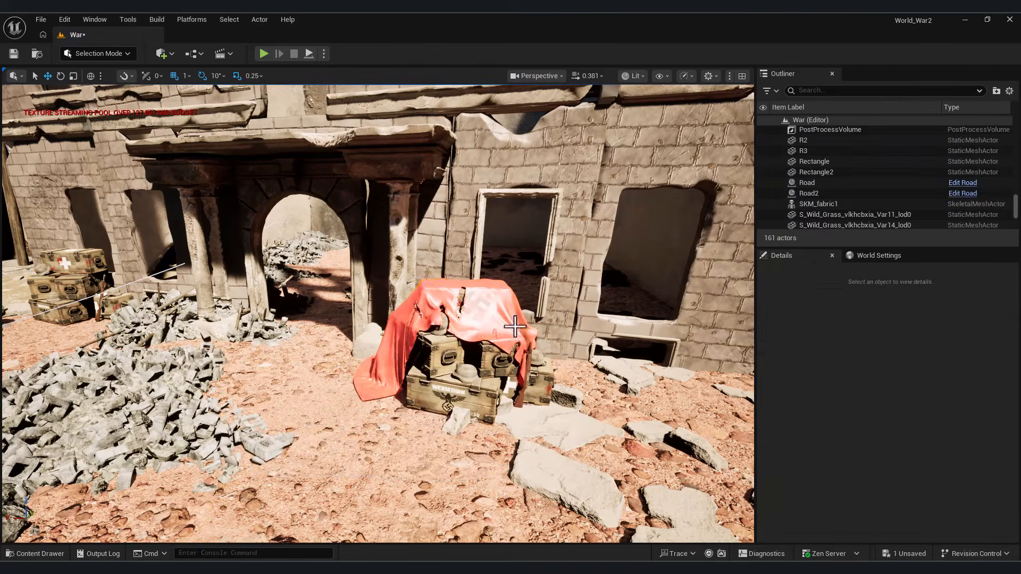
# - Simulate the War level to preview the fabric over the crates, and stop the simulation
pyautogui.click(323, 56)
pyautogui.click(371, 166)
pyautogui.moveTo(385, 188); pyautogui.dragTo(372, 212, button='right')
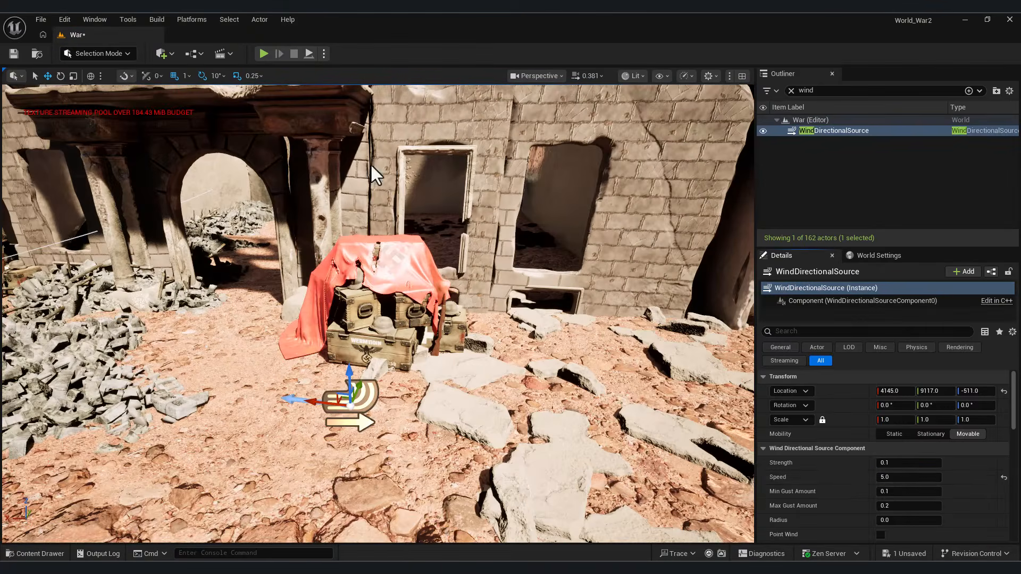
pyautogui.keyDown('alt'); pyautogui.moveTo(442, 365); pyautogui.dragTo(521, 72); pyautogui.keyUp('alt')
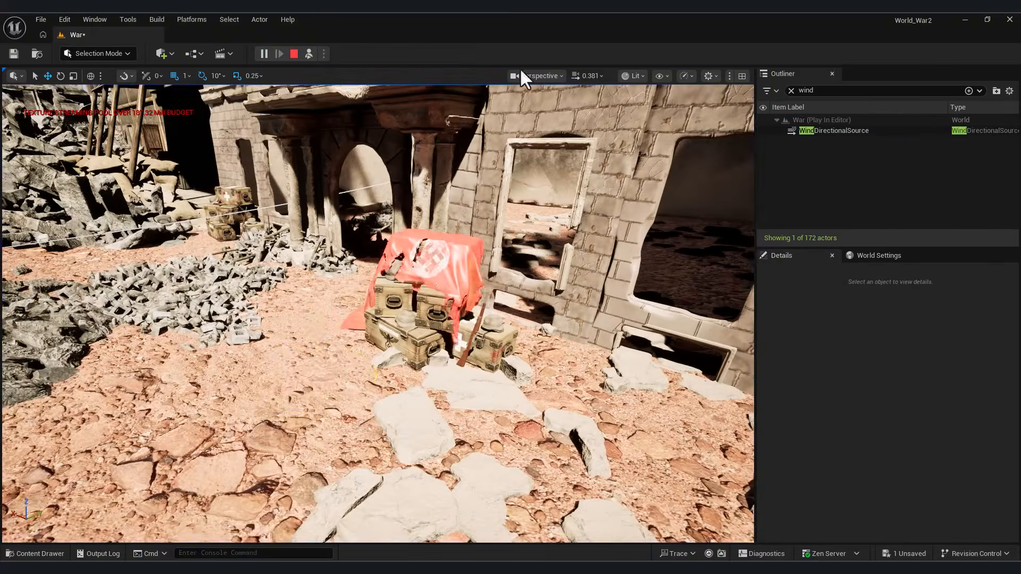
pyautogui.press('Escape')
# - Rotate the Wind Directional Source to -320° around Z and simulate the War level to preview the fabric
pyautogui.press('e')
pyautogui.moveTo(320, 409); pyautogui.dragTo(367, 411)
pyautogui.click(324, 53)
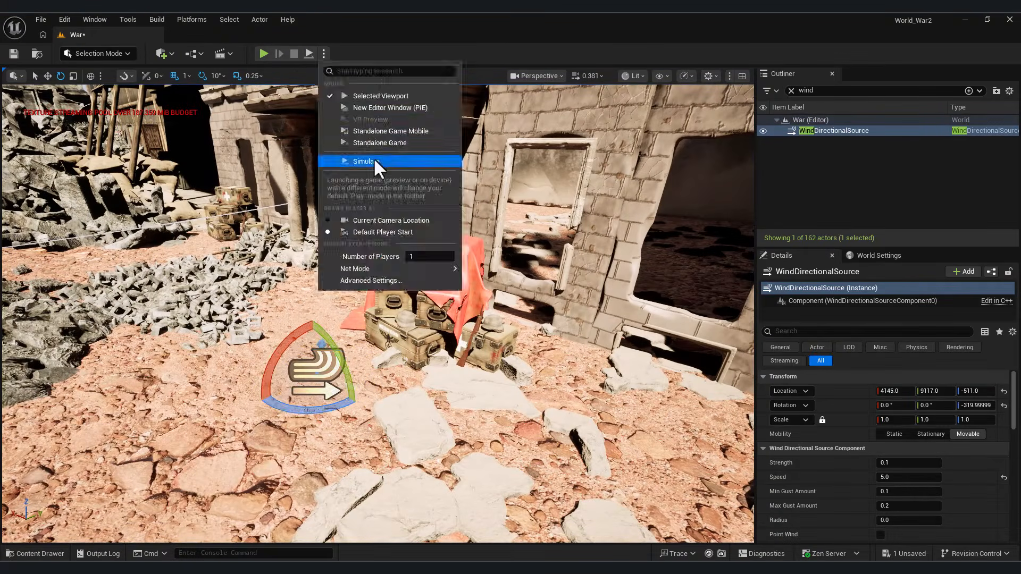
pyautogui.click(374, 161)
pyautogui.moveTo(452, 349); pyautogui.dragTo(430, 354, button='right')
pyautogui.click(550, 78)
pyautogui.click(581, 138)
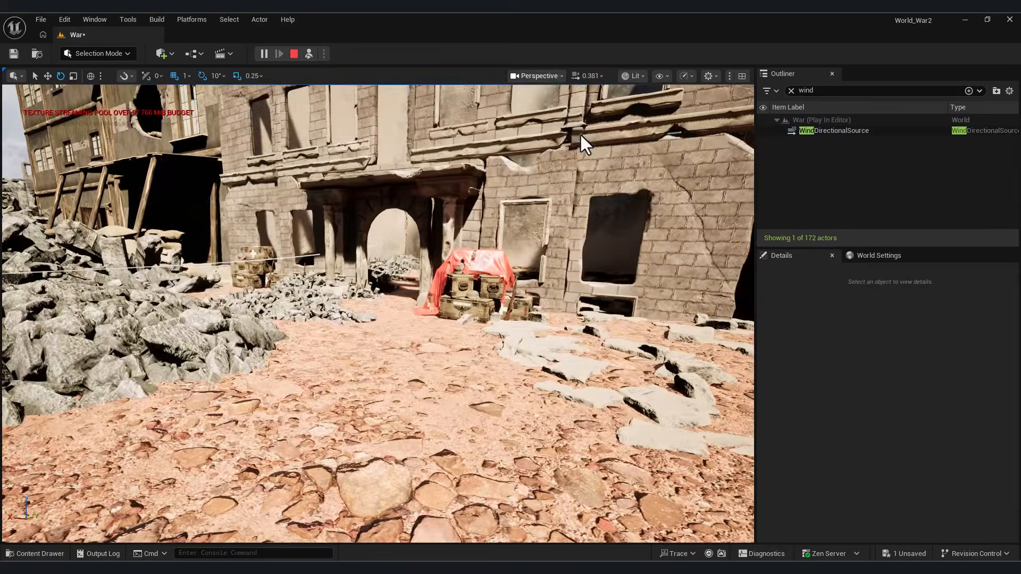
pyautogui.click(523, 77)
pyautogui.click(539, 152)
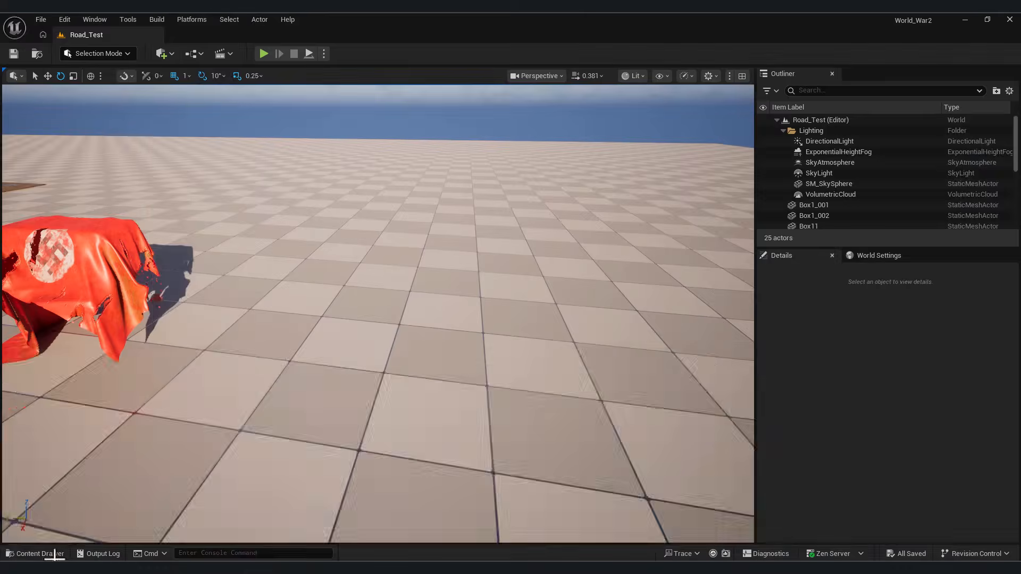
# - Set up a rectangle shape in Modeling Mode in Road_Test with a depth of 200 and 50 width subdivisions
pyautogui.click(36, 553)
pyautogui.click(165, 54)
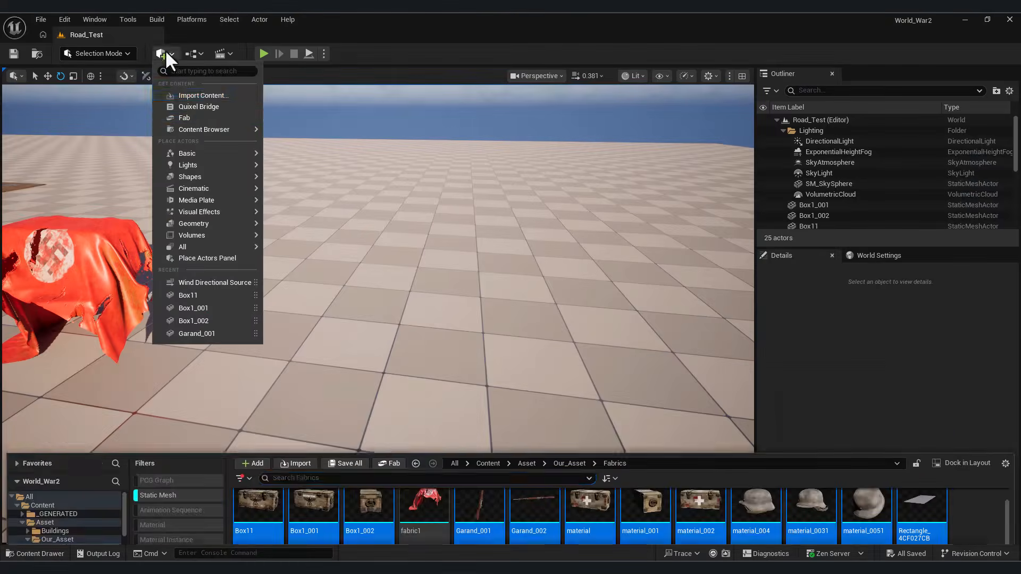
pyautogui.click(100, 54)
pyautogui.click(101, 122)
pyautogui.click(185, 137)
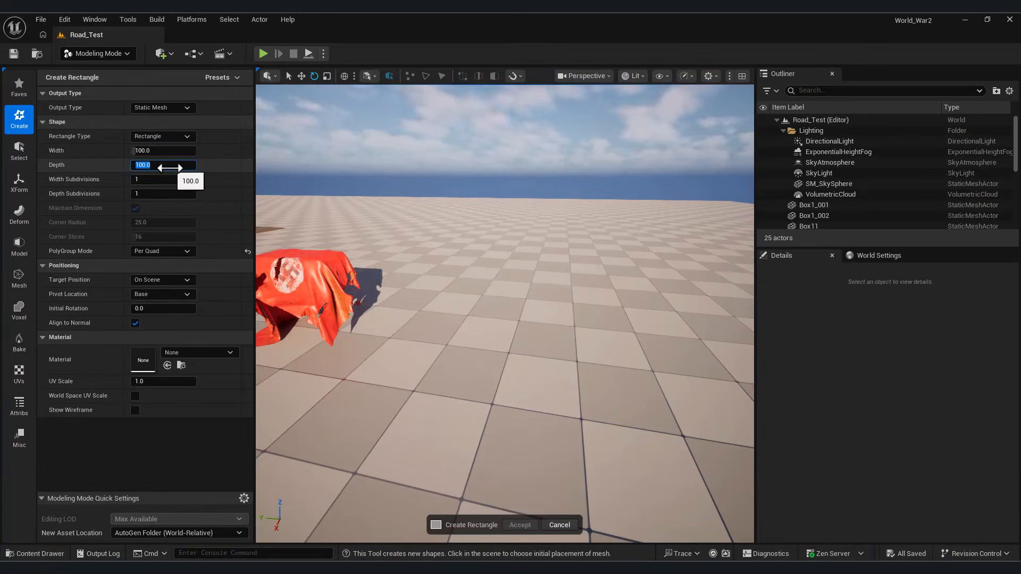
pyautogui.write('200')
pyautogui.press('Tab')
pyautogui.write('50')
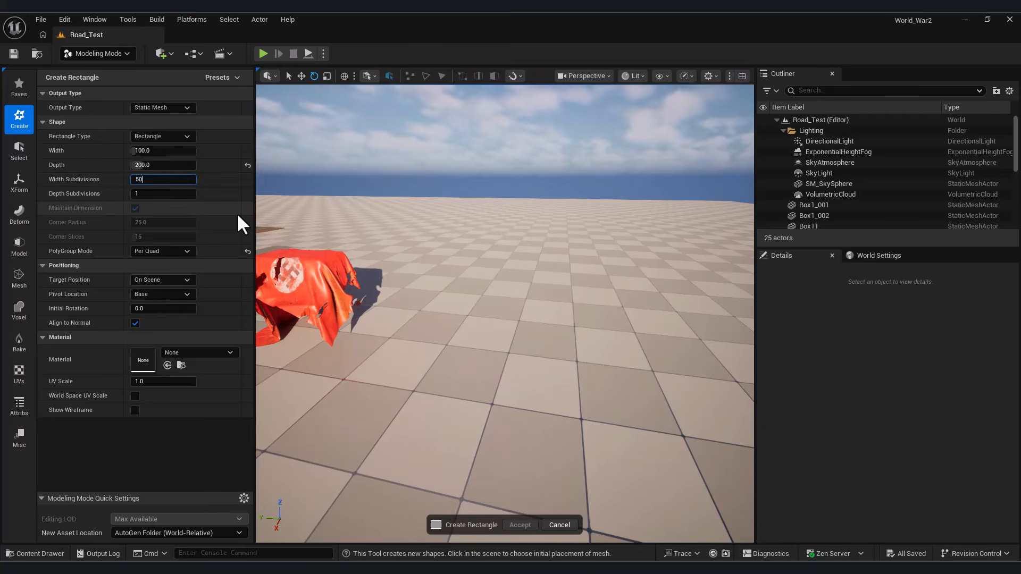
pyautogui.click(521, 351)
pyautogui.click(520, 525)
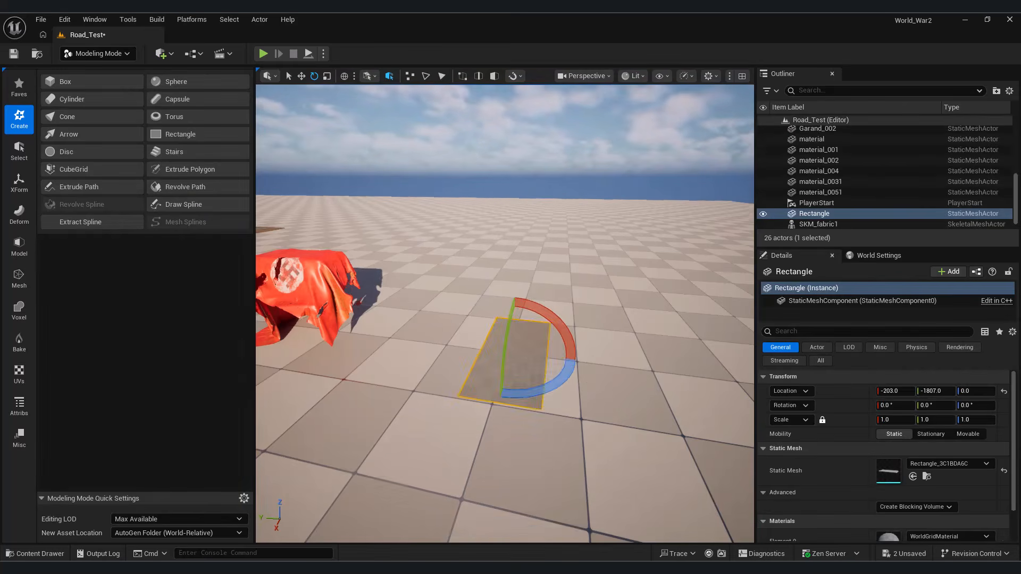
pyautogui.moveTo(504, 340); pyautogui.dragTo(444, 358, button='right')
pyautogui.press('Delete')
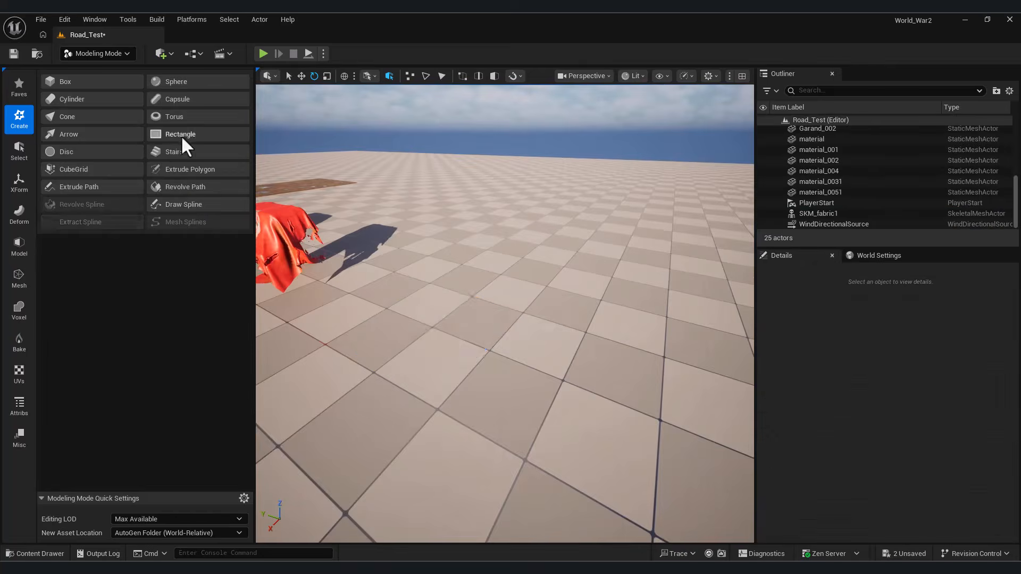
# - Create a rectangle near the fabric, raised to a Z location of 141 and rotated -90° around Y to stand upright
pyautogui.click(181, 134)
pyautogui.click(478, 321)
pyautogui.moveTo(444, 409)
pyautogui.mouseDown(button='right')
pyautogui.moveTo(460, 425)
pyautogui.moveTo(452, 409)
pyautogui.mouseUp(button='right')
pyautogui.moveTo(480, 345); pyautogui.dragTo(490, 212)
pyautogui.click(520, 525)
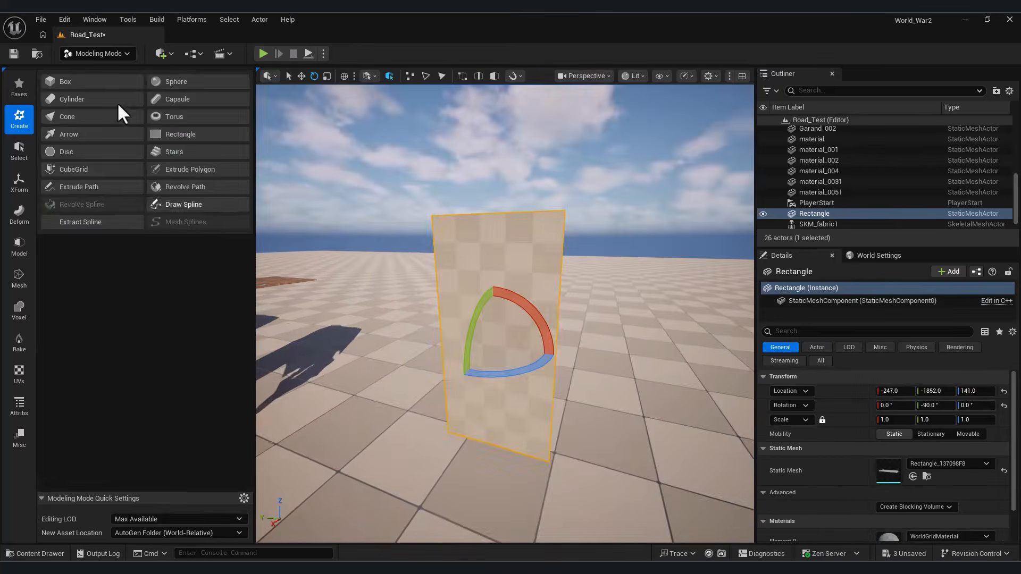
# - Return to Selection Mode, clear the asset type filters and locate the rectangle's static mesh in the Fabrics folder
pyautogui.click(98, 53)
pyautogui.click(95, 69)
pyautogui.click(53, 553)
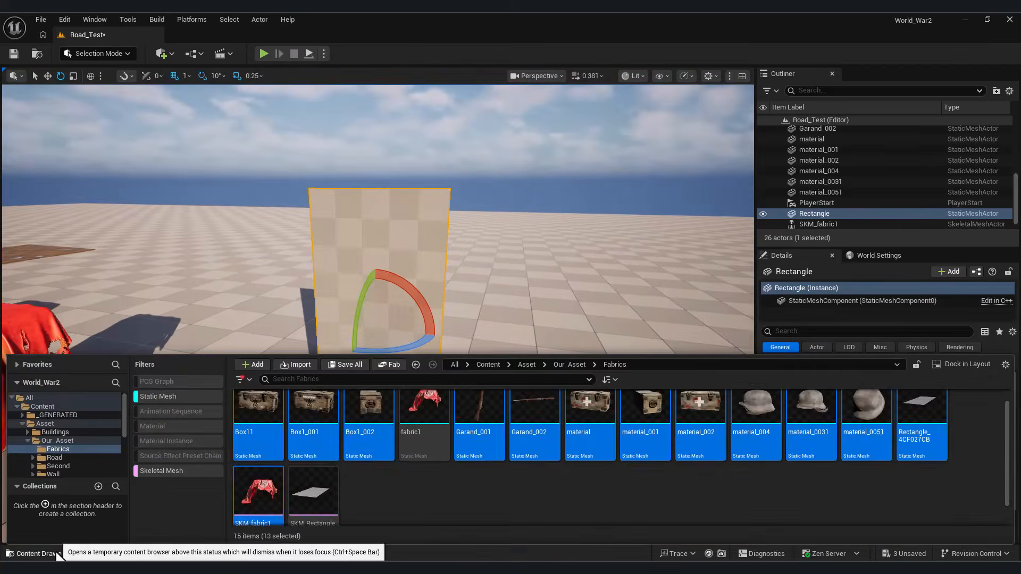
pyautogui.click(54, 554)
pyautogui.click(53, 553)
pyautogui.click(178, 396)
pyautogui.click(178, 470)
pyautogui.click(364, 330)
pyautogui.click(929, 478)
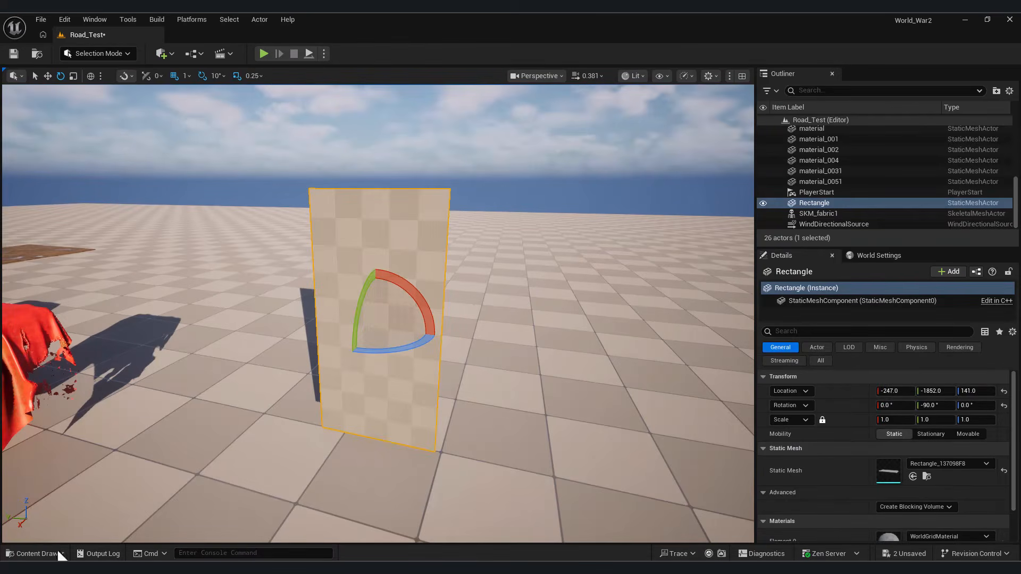
pyautogui.click(46, 553)
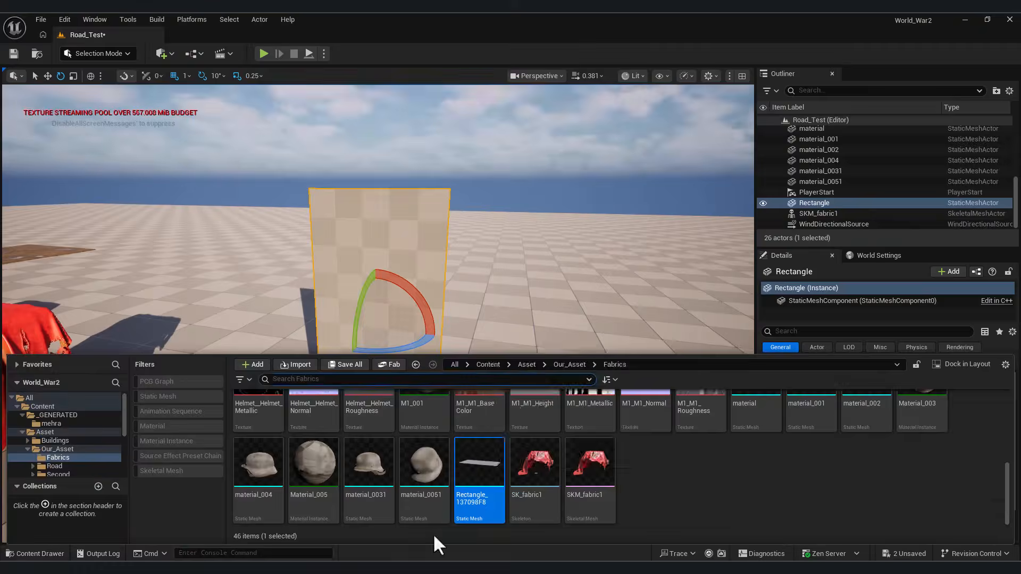
# - Convert the rectangle's static mesh to a skeletal mesh
pyautogui.rightClick(495, 470)
pyautogui.click(544, 76)
pyautogui.click(568, 455)
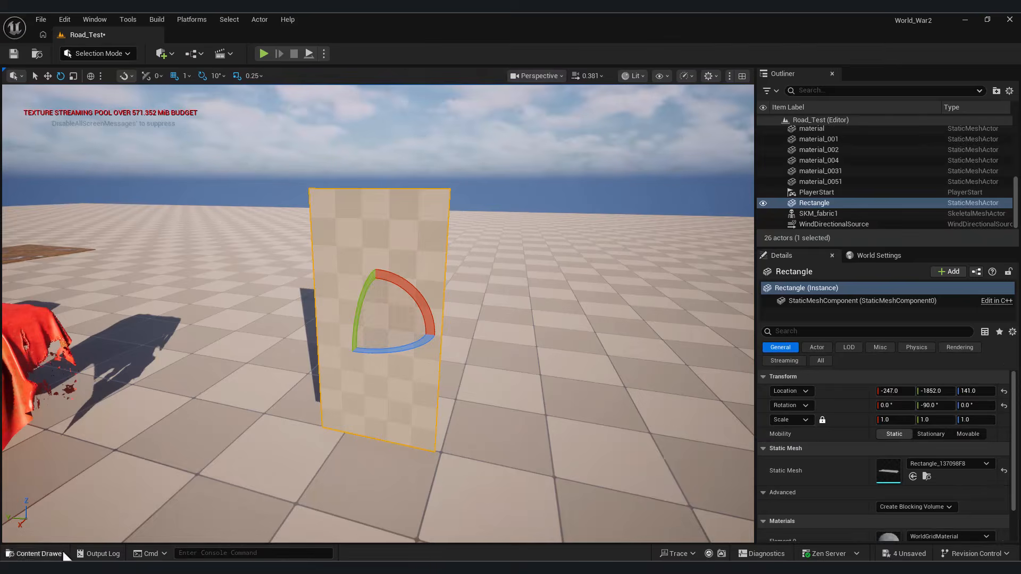
# - Open the skeletal mesh SKM_Rectangle_137098F8 from the Fabrics folder for editing and select its section in the preview
pyautogui.click(47, 553)
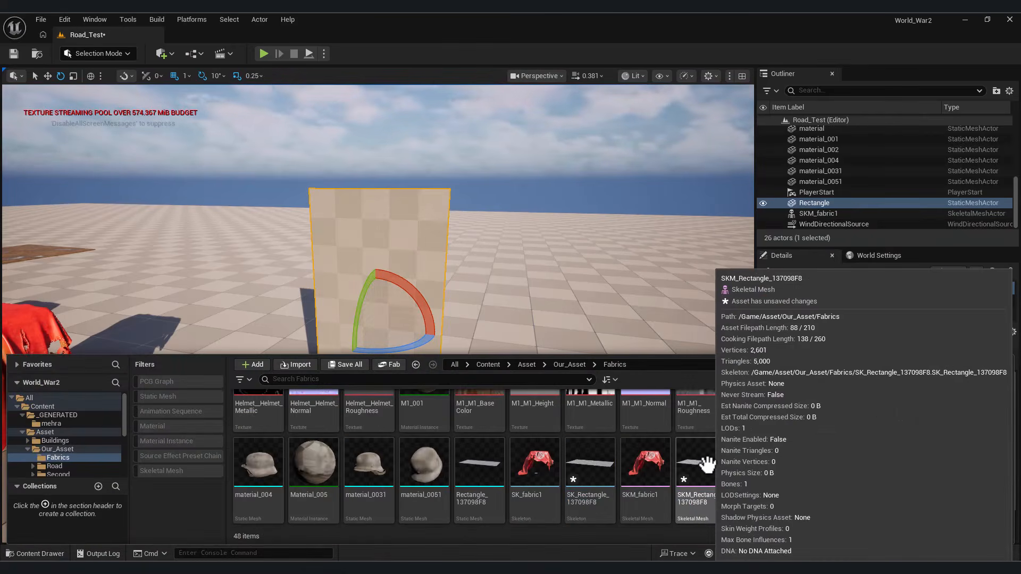
pyautogui.doubleClick(707, 464)
pyautogui.click(465, 301)
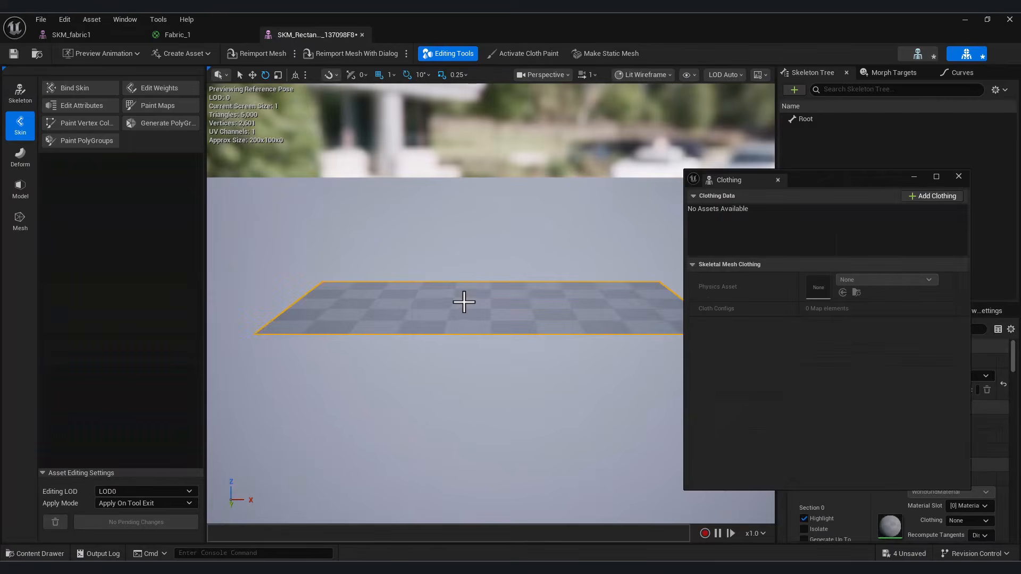
pyautogui.rightClick(465, 301)
pyautogui.moveTo(487, 366)
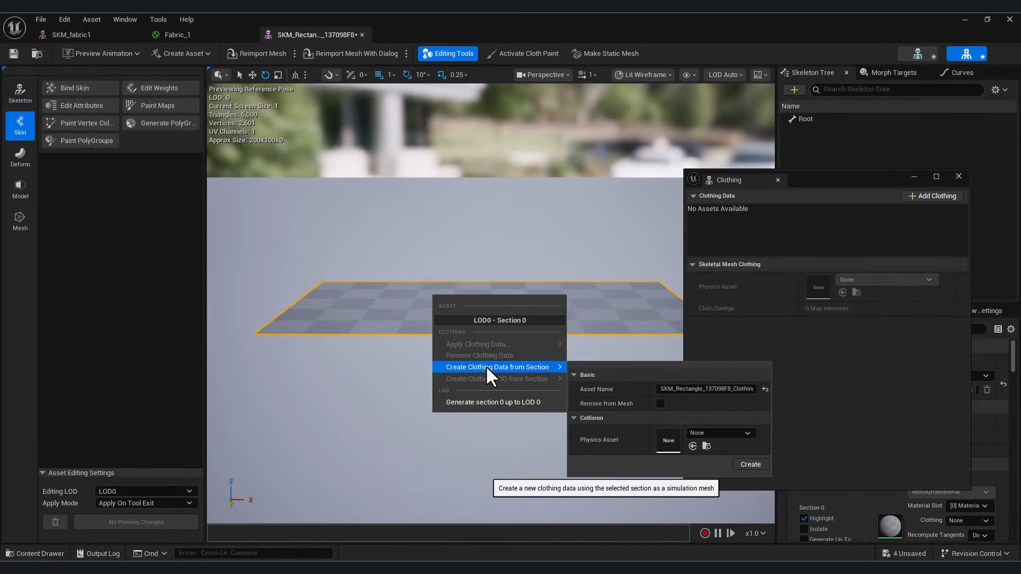
# - Raise the rectangle mesh's root bone above the floor and rotate it so the sheet stands upright
pyautogui.click(492, 297)
pyautogui.press('w')
pyautogui.moveTo(490, 270); pyautogui.dragTo(491, 101)
pyautogui.moveTo(495, 133); pyautogui.dragTo(499, 193, button='right')
pyautogui.press('e')
pyautogui.moveTo(512, 270); pyautogui.dragTo(460, 282)
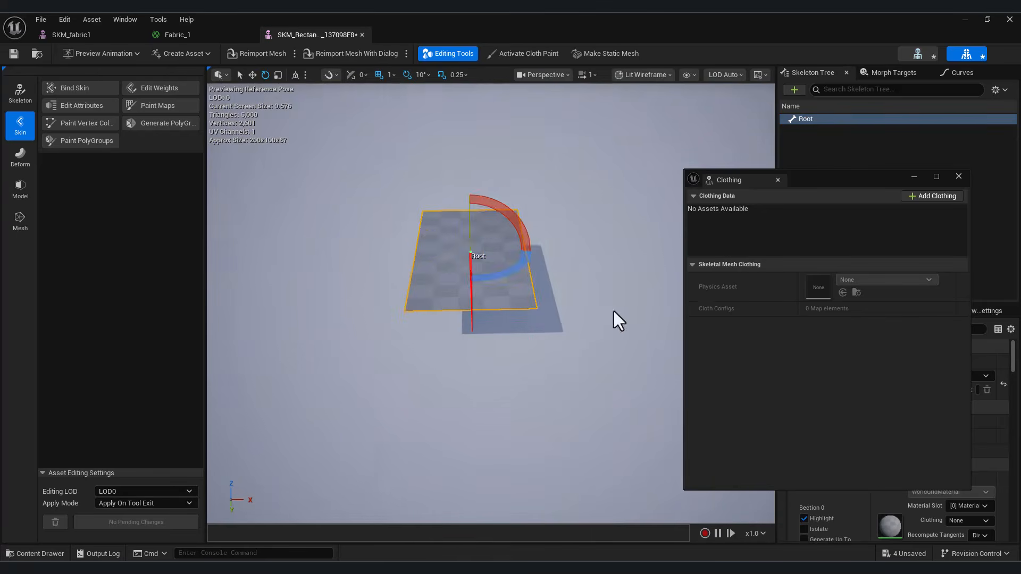
pyautogui.keyDown('alt'); pyautogui.moveTo(613, 311); pyautogui.dragTo(532, 271); pyautogui.keyUp('alt')
pyautogui.moveTo(425, 251); pyautogui.dragTo(455, 239)
# - Create clothing data from LOD0 section 0 of the rectangle and apply that clothing data to the section
pyautogui.rightClick(471, 177)
pyautogui.moveTo(549, 250)
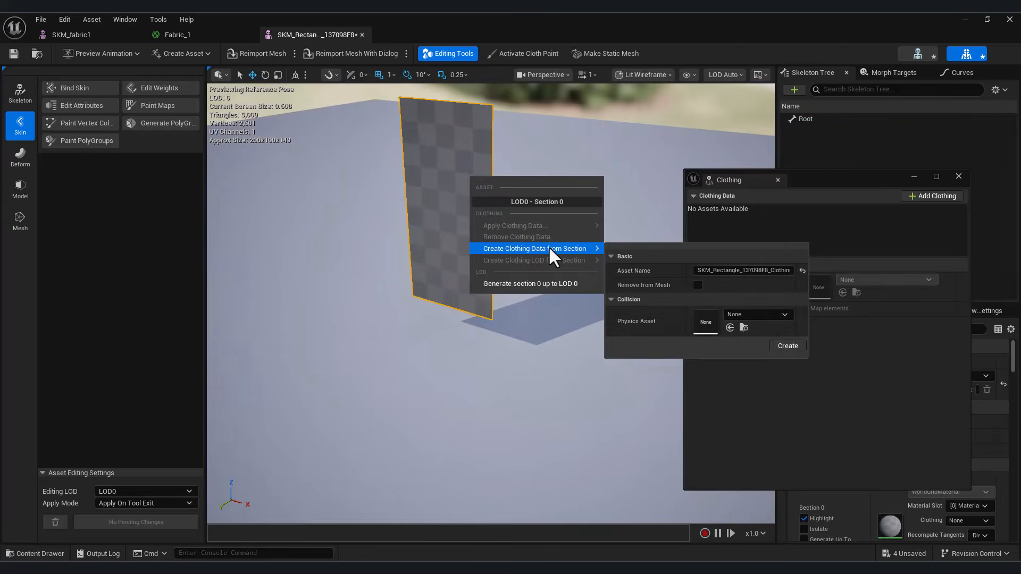
pyautogui.click(787, 346)
pyautogui.rightClick(490, 183)
pyautogui.moveTo(559, 230)
pyautogui.click(688, 249)
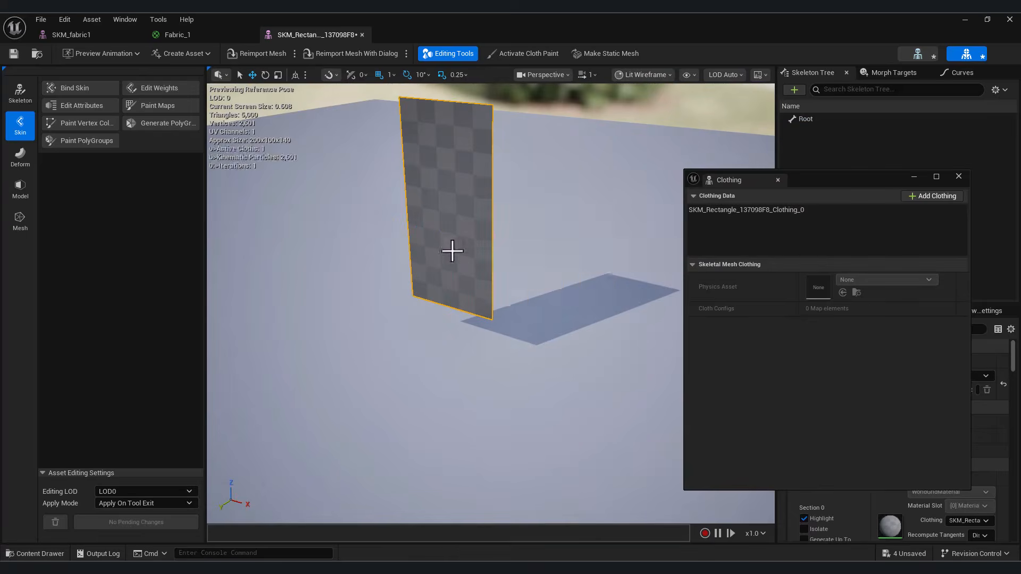
# - Activate cloth painting on SKM_Rectangle_137098F8_Clothing_0 and enlarge the brush radius to about 59
pyautogui.click(529, 53)
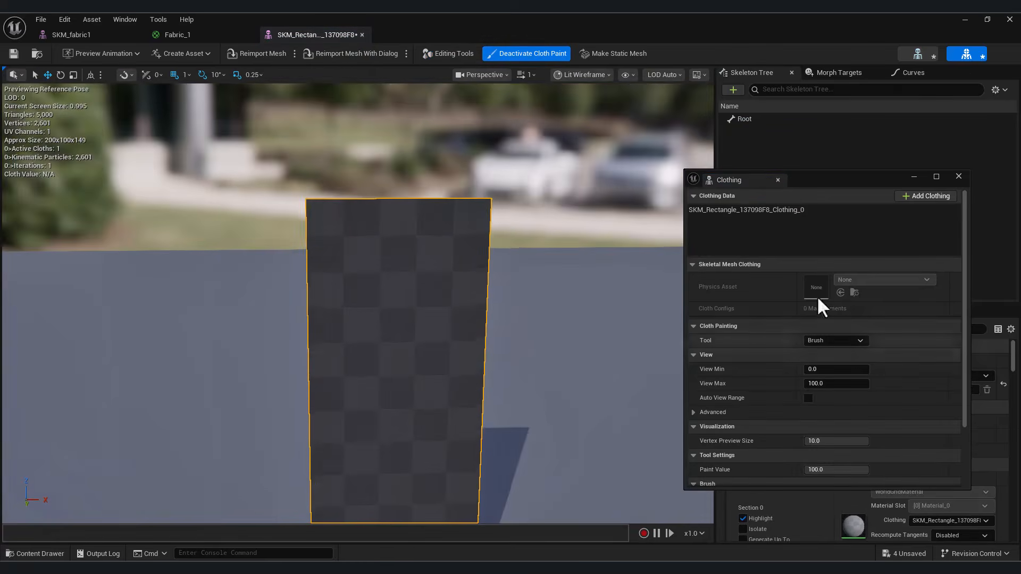
pyautogui.click(745, 209)
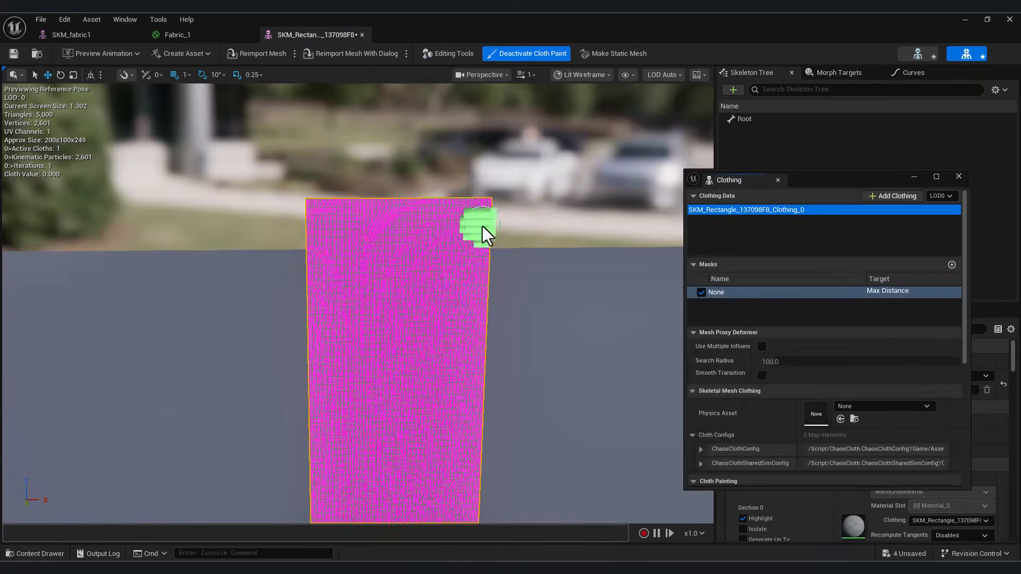
pyautogui.scroll(-5, 875, 381)
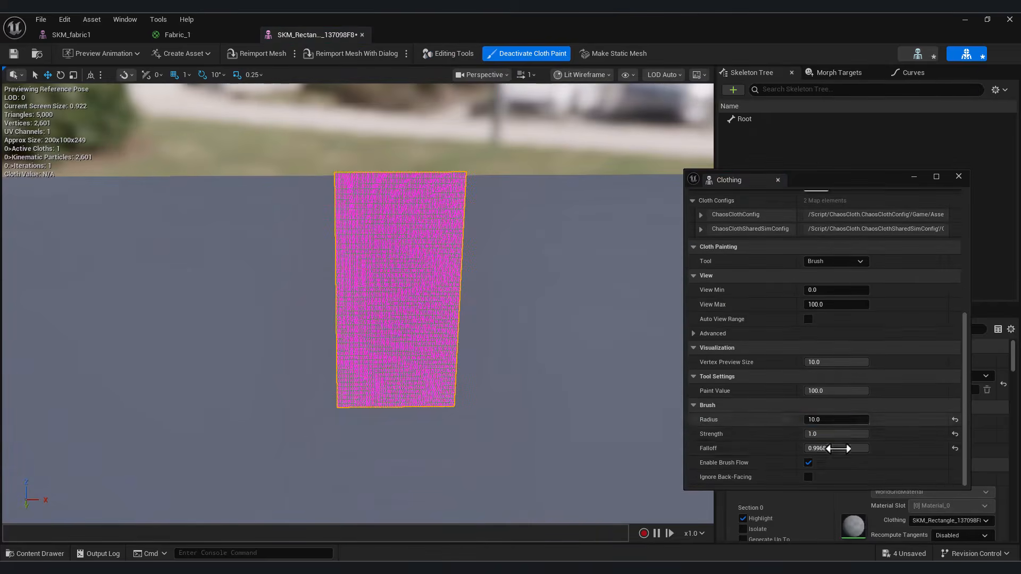
pyautogui.moveTo(830, 420); pyautogui.dragTo(809, 419)
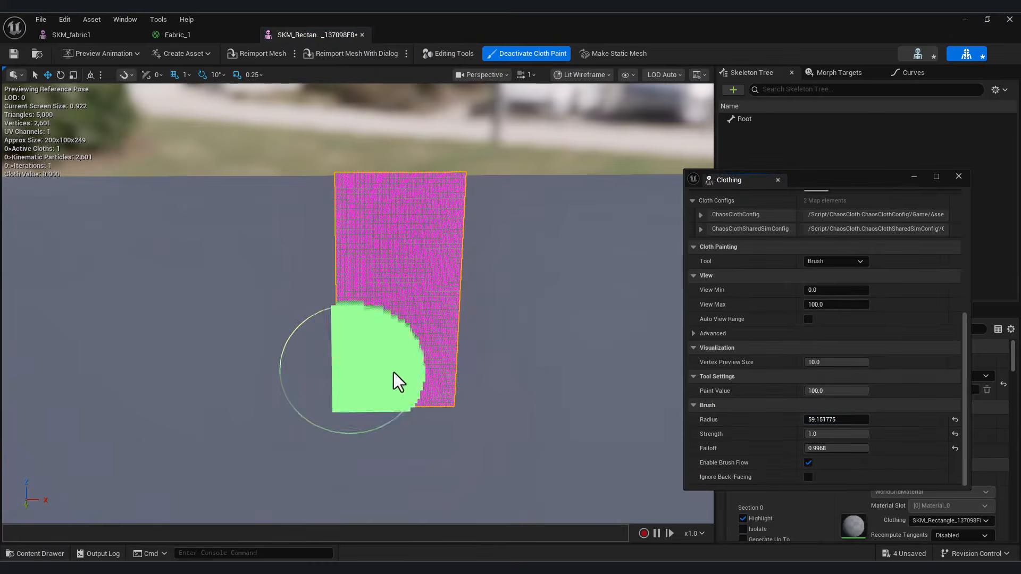
# - Paint a Max Distance value of 100 over the sheet, undoing the stroke that reaches too high and leaving the upper edge unpainted
pyautogui.moveTo(437, 370)
pyautogui.mouseDown()
pyautogui.moveTo(378, 360)
pyautogui.moveTo(324, 328)
pyautogui.moveTo(435, 298)
pyautogui.moveTo(407, 282)
pyautogui.mouseUp()
pyautogui.moveTo(490, 278); pyautogui.dragTo(325, 273)
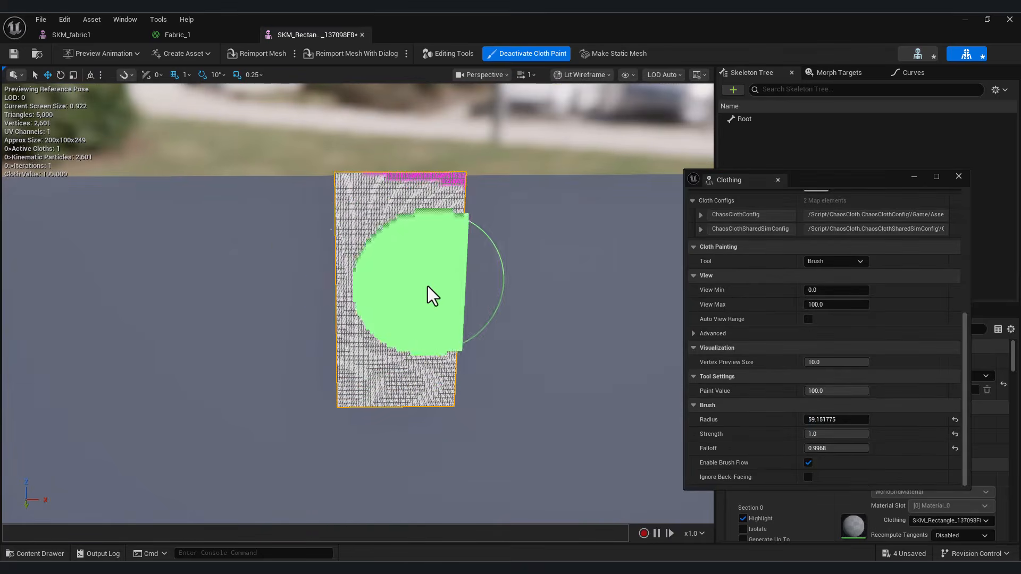
pyautogui.hotkey('ctrl', 'z')
pyautogui.moveTo(440, 274)
pyautogui.mouseDown()
pyautogui.moveTo(502, 423)
pyautogui.moveTo(353, 275)
pyautogui.moveTo(366, 264)
pyautogui.mouseUp()
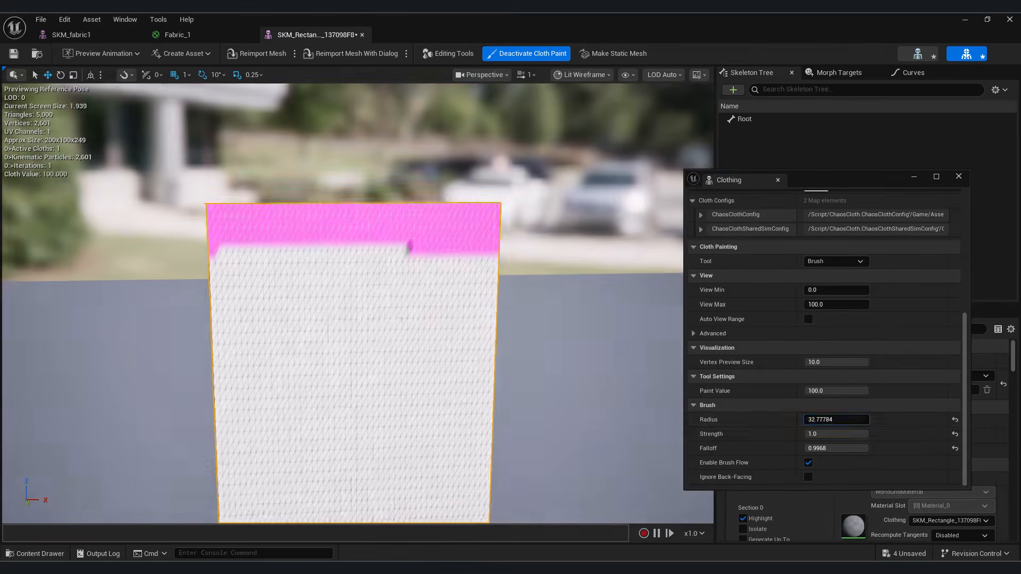
# - Set the brush radius to 5 and paint closer to the sheet's upper edge, leaving spaced pinned patches along it
pyautogui.click(821, 420)
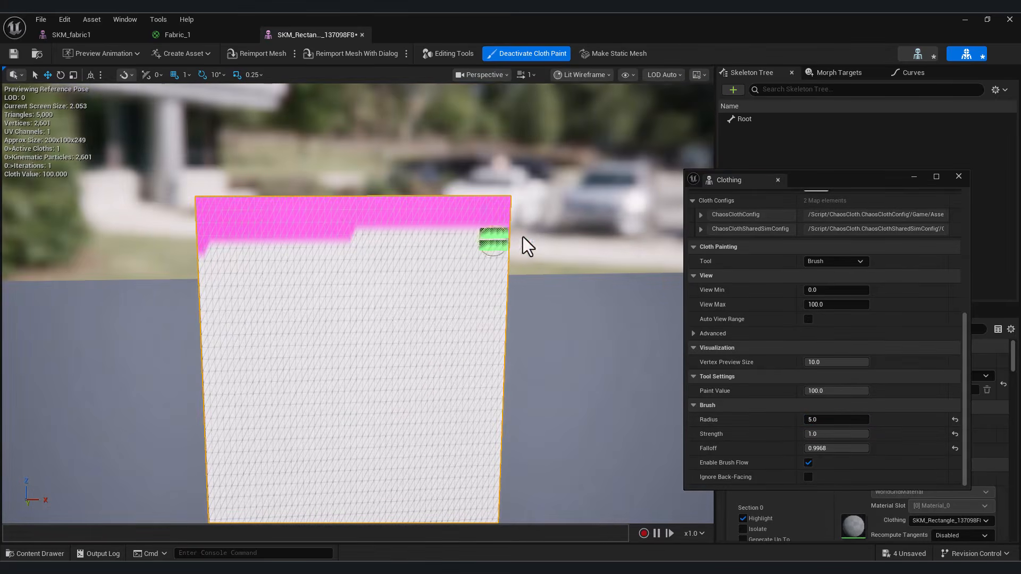
pyautogui.moveTo(526, 245); pyautogui.dragTo(238, 243)
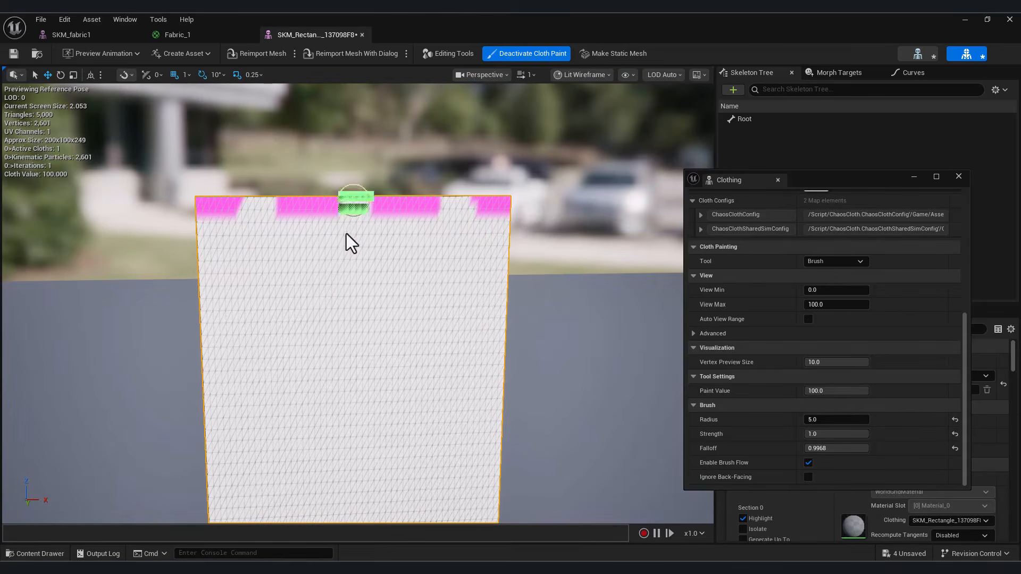
pyautogui.moveTo(372, 262)
pyautogui.mouseDown(button='right')
pyautogui.moveTo(345, 287)
pyautogui.moveTo(383, 284)
pyautogui.mouseUp(button='right')
# - Deactivate cloth painting, check the cloth simulation in the preview, then save and close the rectangle's skeletal mesh
pyautogui.click(522, 52)
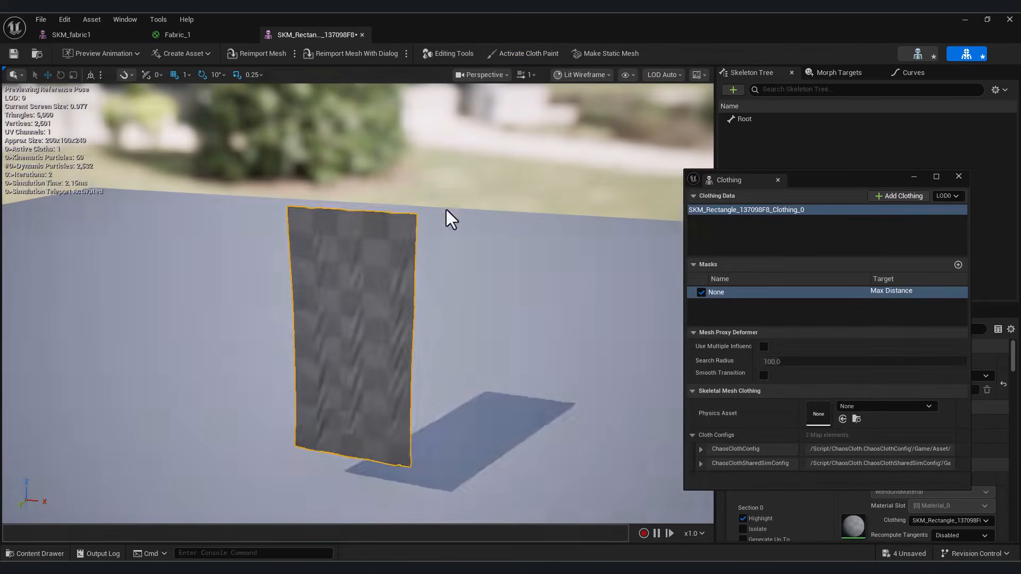
pyautogui.moveTo(446, 209)
pyautogui.mouseDown(button='right')
pyautogui.moveTo(502, 239)
pyautogui.moveTo(537, 234)
pyautogui.moveTo(516, 221)
pyautogui.mouseUp(button='right')
pyautogui.click(7, 57)
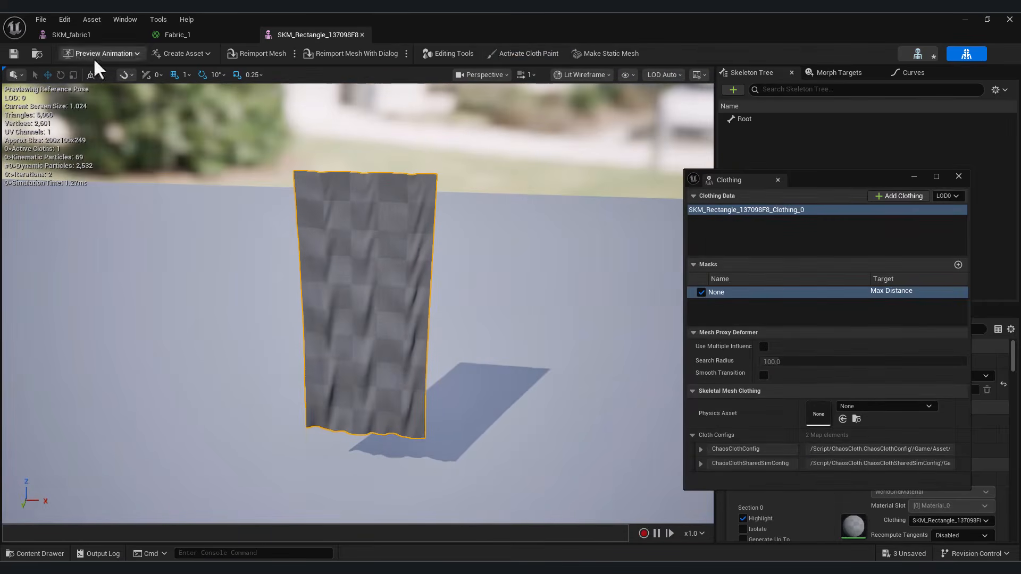
pyautogui.click(361, 34)
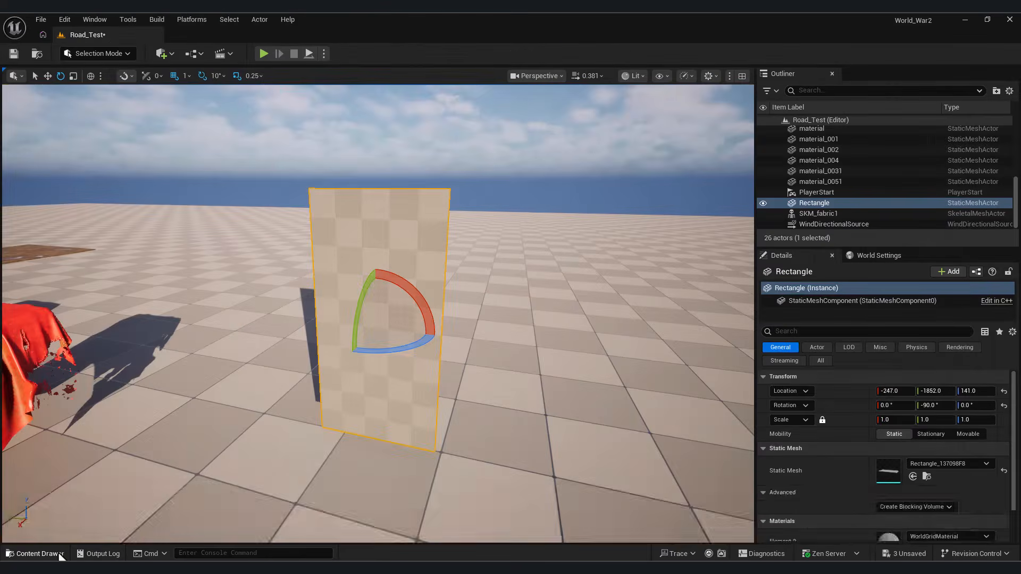
# - Place the rectangle's skeletal mesh in the level beside the static one, rotated -90° around Y and raised to a Z location of 166
pyautogui.click(59, 553)
pyautogui.moveTo(708, 482); pyautogui.dragTo(550, 382)
pyautogui.moveTo(510, 391); pyautogui.dragTo(473, 401, button='right')
pyautogui.moveTo(449, 399); pyautogui.dragTo(434, 468)
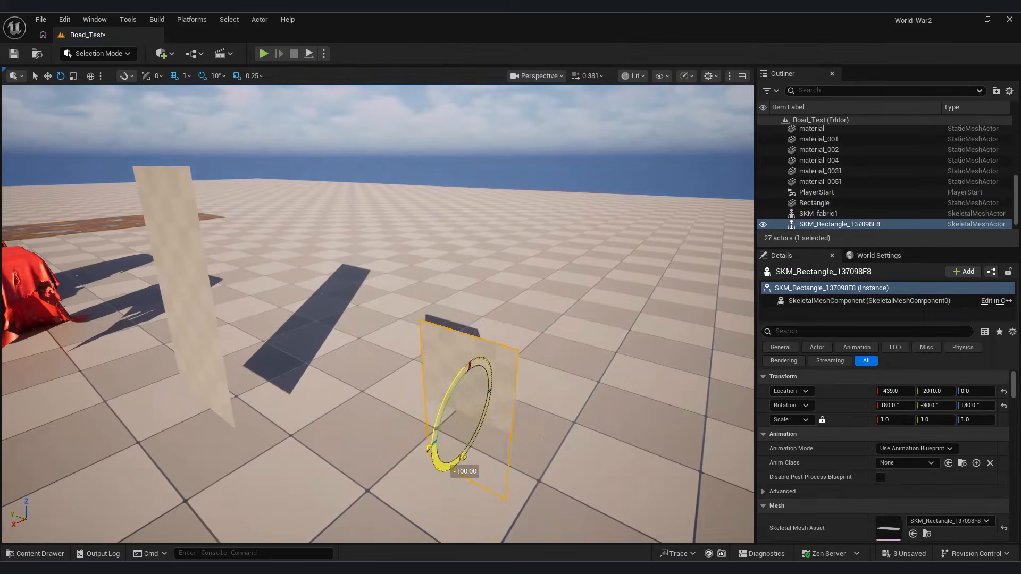
pyautogui.moveTo(468, 382); pyautogui.dragTo(485, 223)
# - Simulate the level to check how the new hanging cloth moves in the wind
pyautogui.click(324, 54)
pyautogui.click(374, 161)
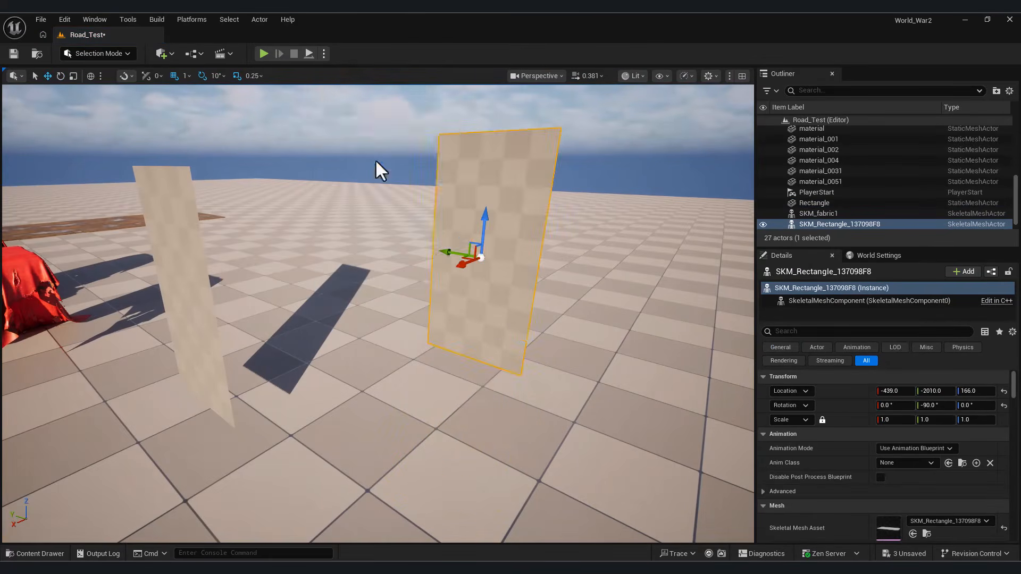
pyautogui.moveTo(419, 207); pyautogui.dragTo(460, 186, button='right')
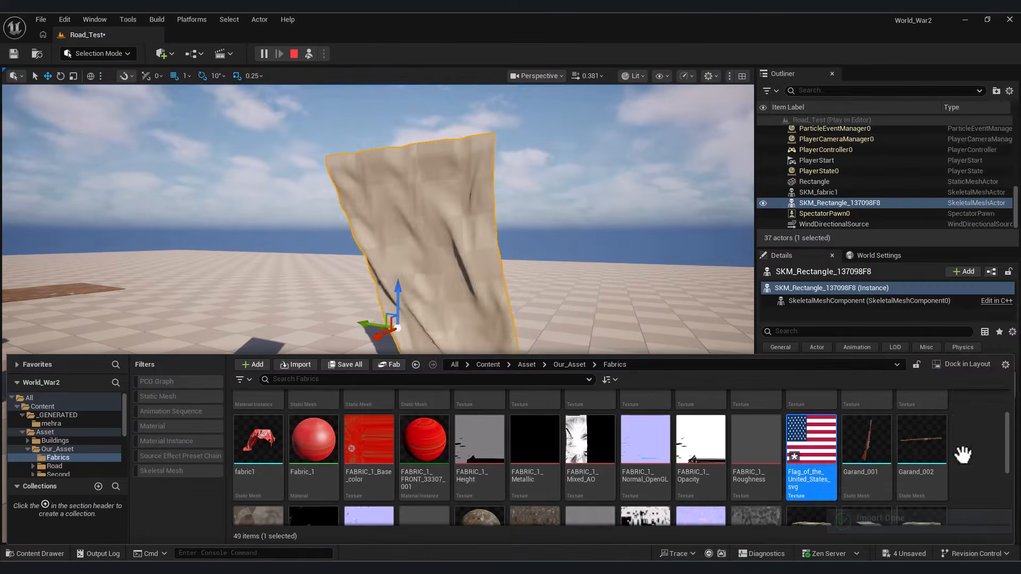
# - Create a new material in the Fabrics folder, open it for editing and close the leftover Clothing window
pyautogui.rightClick(975, 455)
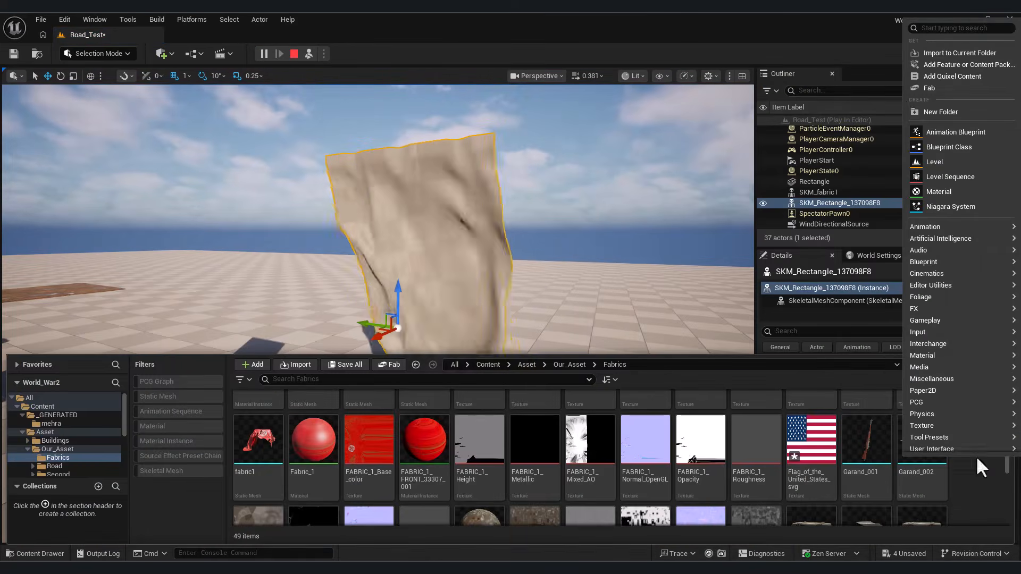
pyautogui.click(945, 191)
pyautogui.doubleClick(537, 479)
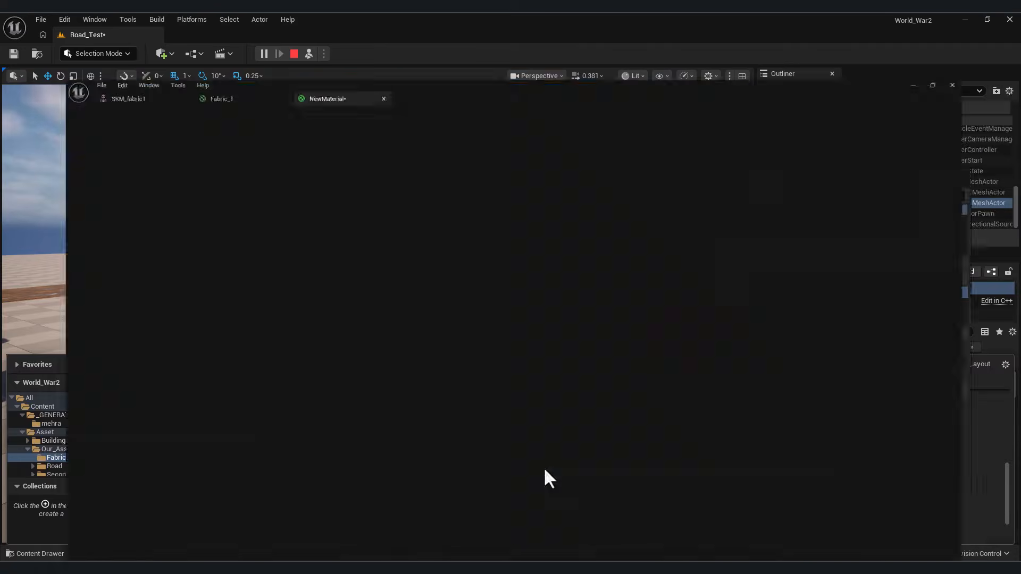
pyautogui.click(52, 553)
pyautogui.click(958, 184)
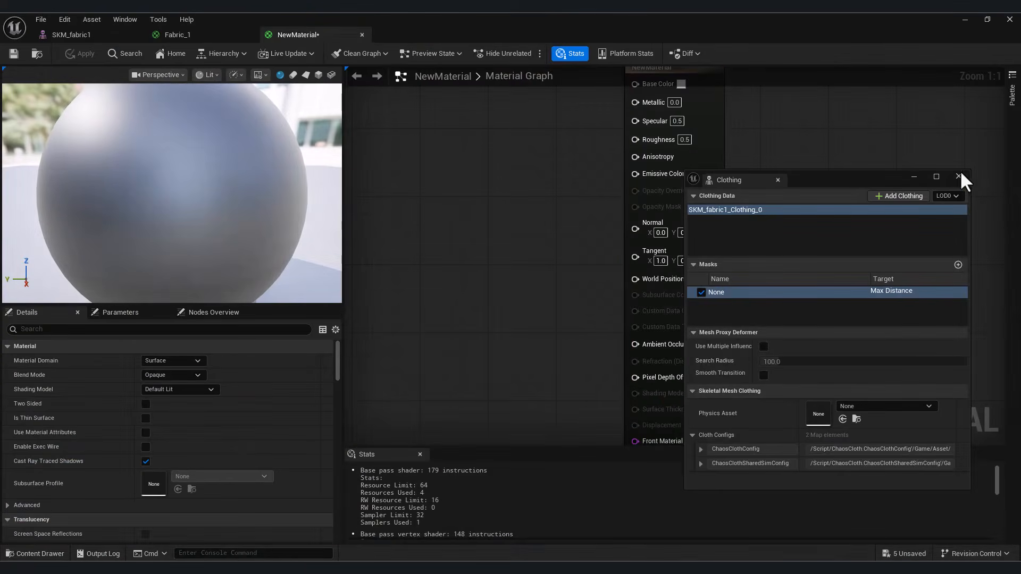
# - Add the United States flag texture to the material graph, connect its RGB output to Base Color and save the material
pyautogui.click(41, 553)
pyautogui.moveTo(808, 433); pyautogui.dragTo(404, 138)
pyautogui.moveTo(499, 123); pyautogui.dragTo(513, 310, button='right')
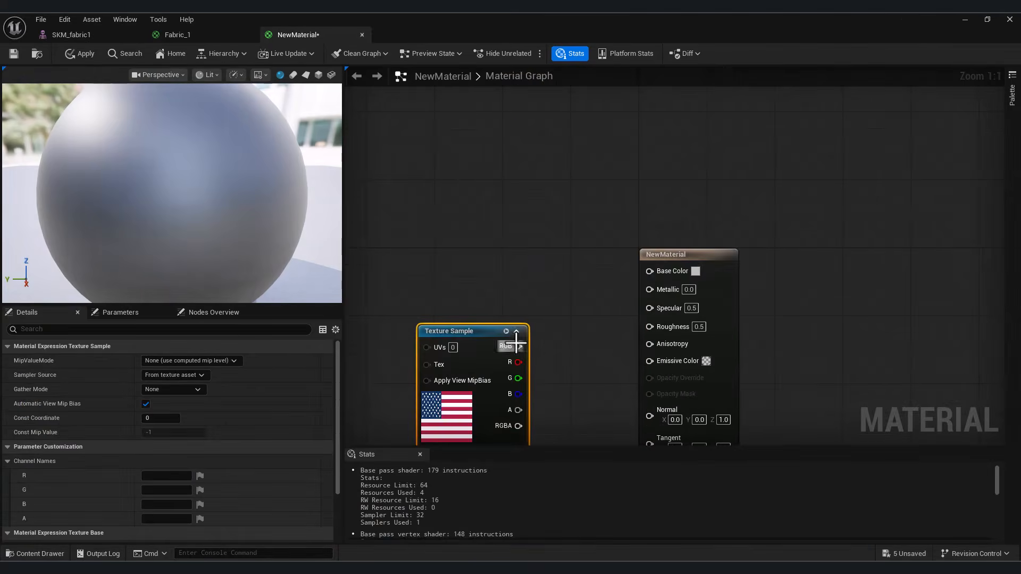
pyautogui.moveTo(647, 275); pyautogui.dragTo(648, 272)
pyautogui.moveTo(468, 332); pyautogui.dragTo(442, 247)
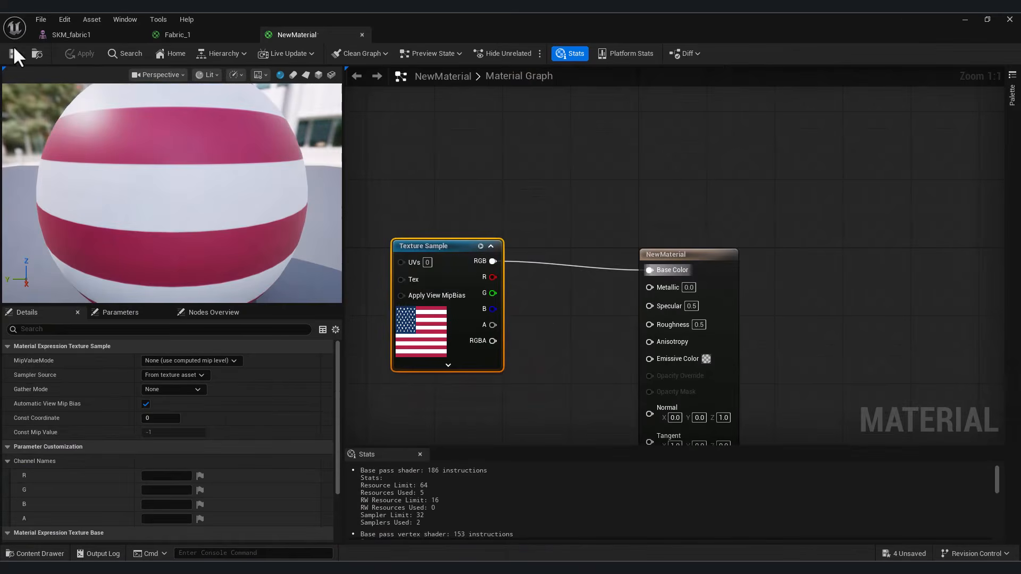
pyautogui.click(965, 22)
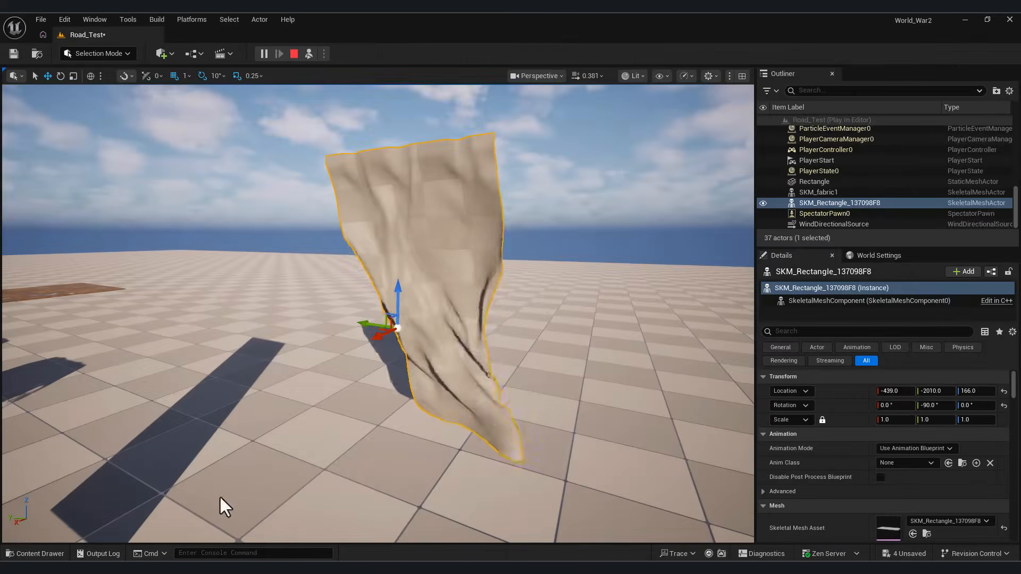
# - Rename the new flag material in the Fabrics folder as USA_Flag
pyautogui.click(62, 555)
pyautogui.scroll(-4, 537, 463)
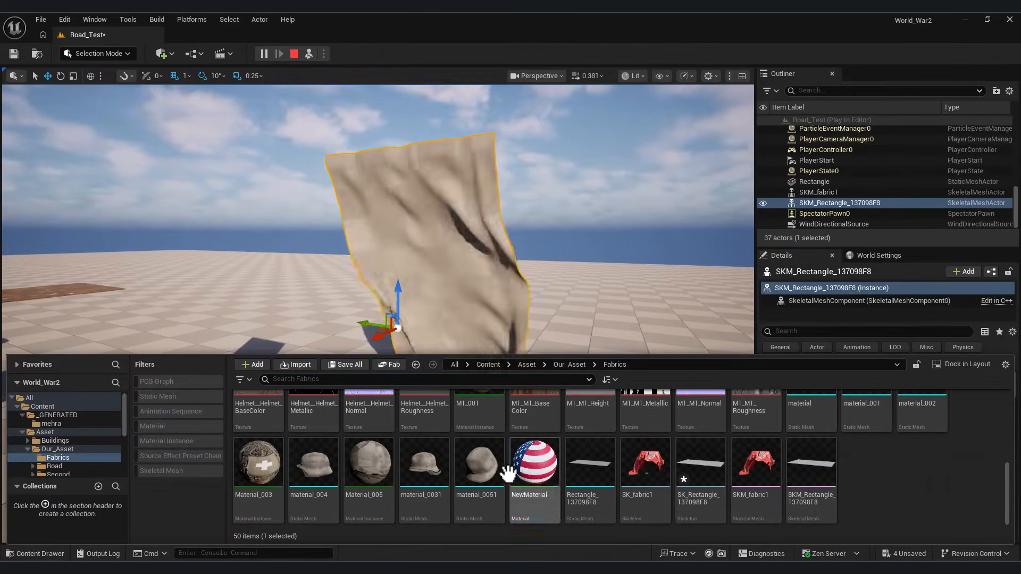
pyautogui.click(534, 461)
pyautogui.press('F2')
pyautogui.write('USA_Flag')
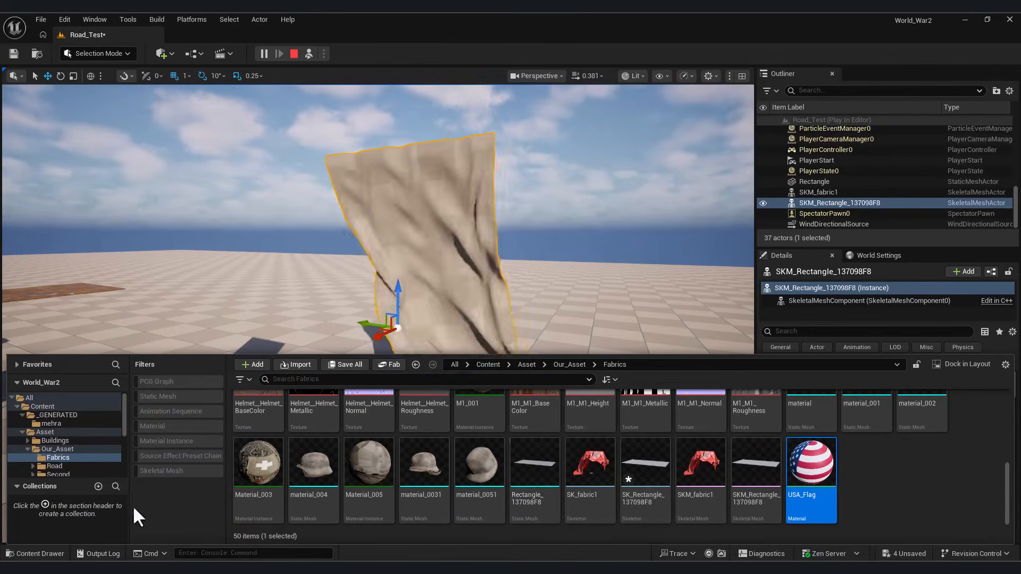
# - Assign the USA_Flag material to Element 0 of the hanging cloth during the simulation and view it from another angle
pyautogui.click(912, 318)
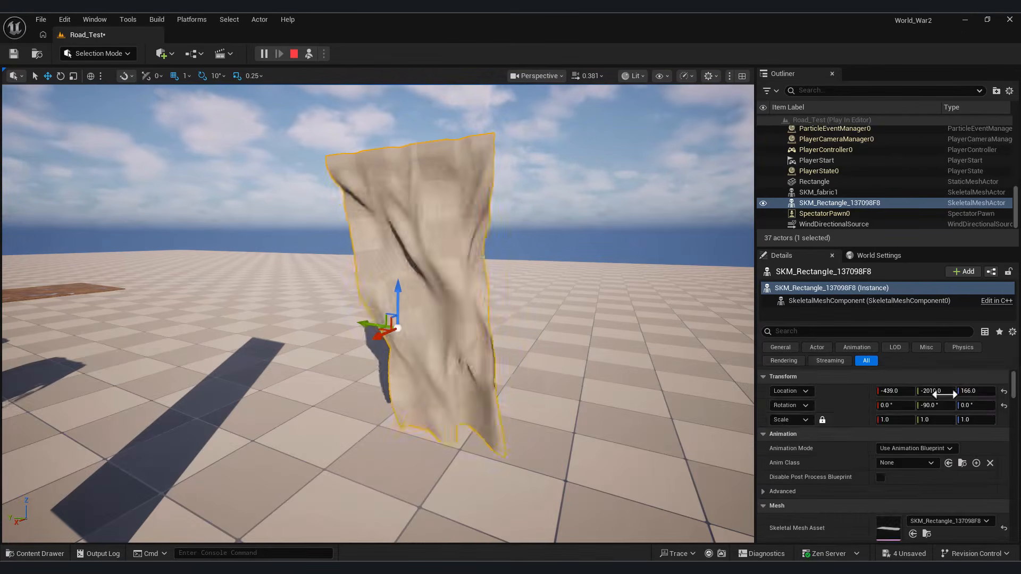
pyautogui.scroll(-5, 952, 452)
pyautogui.click(913, 509)
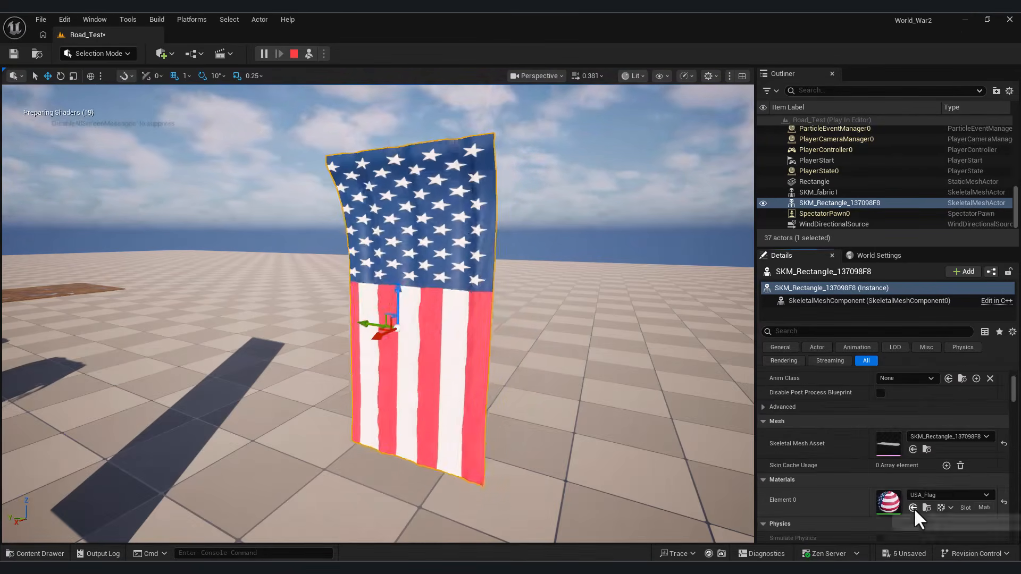
pyautogui.moveTo(535, 391); pyautogui.dragTo(531, 418, button='right')
# - Switch to Modeling Mode and stop the level simulation so the modeling tools can be used
pyautogui.click(88, 52)
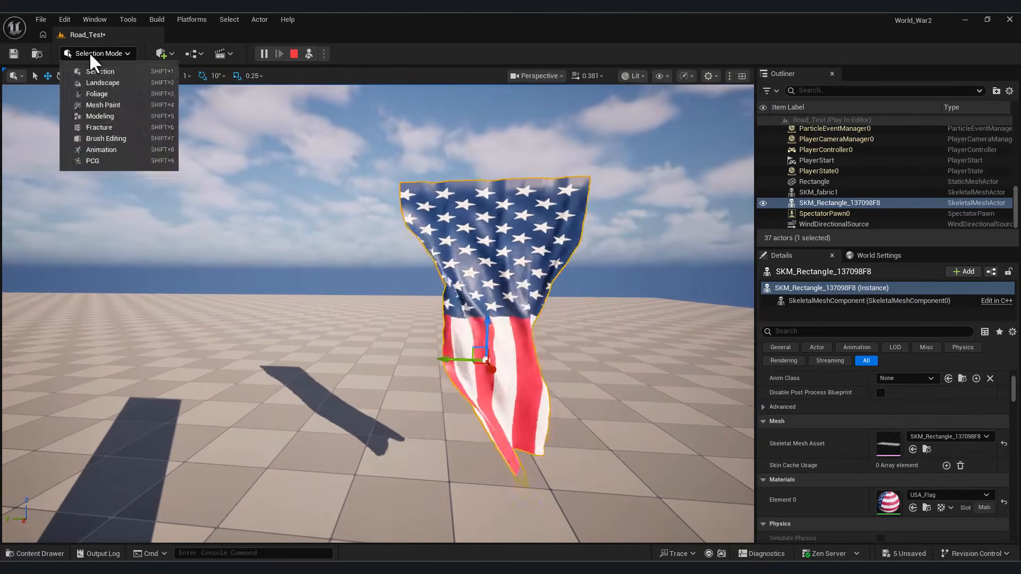
pyautogui.click(101, 113)
pyautogui.click(101, 55)
pyautogui.click(105, 114)
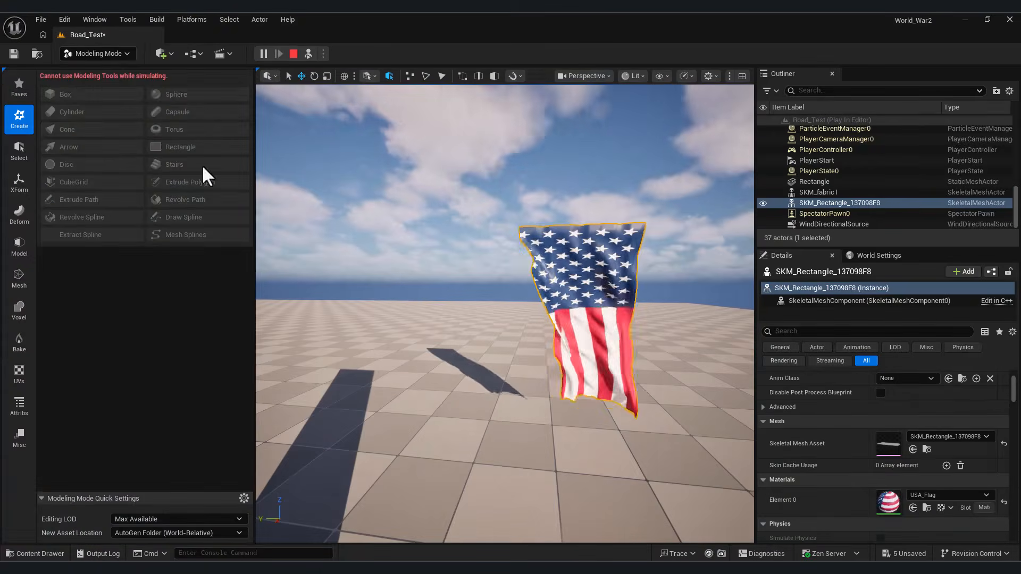
pyautogui.click(293, 53)
# - Assign the USA_Flag material to Element 0 of the hanging cloth with the simulation stopped
pyautogui.scroll(-2, 964, 539)
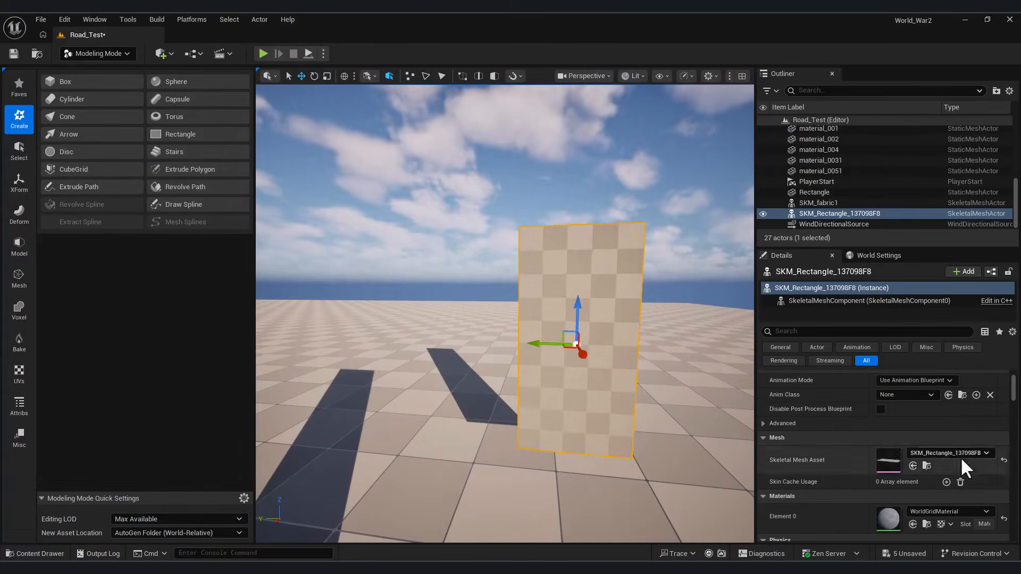
pyautogui.click(35, 553)
pyautogui.moveTo(750, 554); pyautogui.dragTo(888, 517)
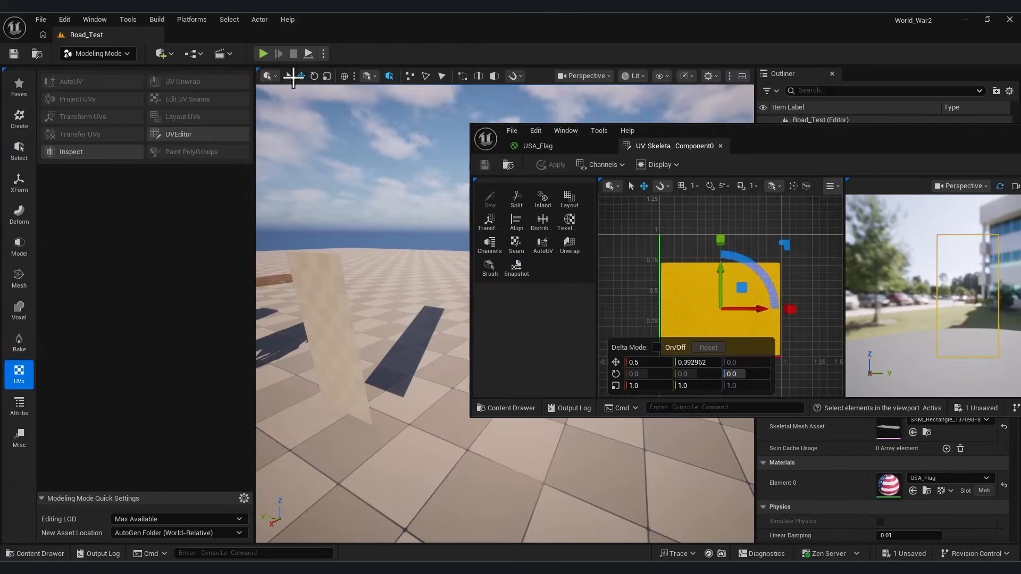
# - Adjust the hanging cloth's UVs in the UV editor so the flag texture fits the rectangle
pyautogui.moveTo(794, 147); pyautogui.dragTo(638, 175)
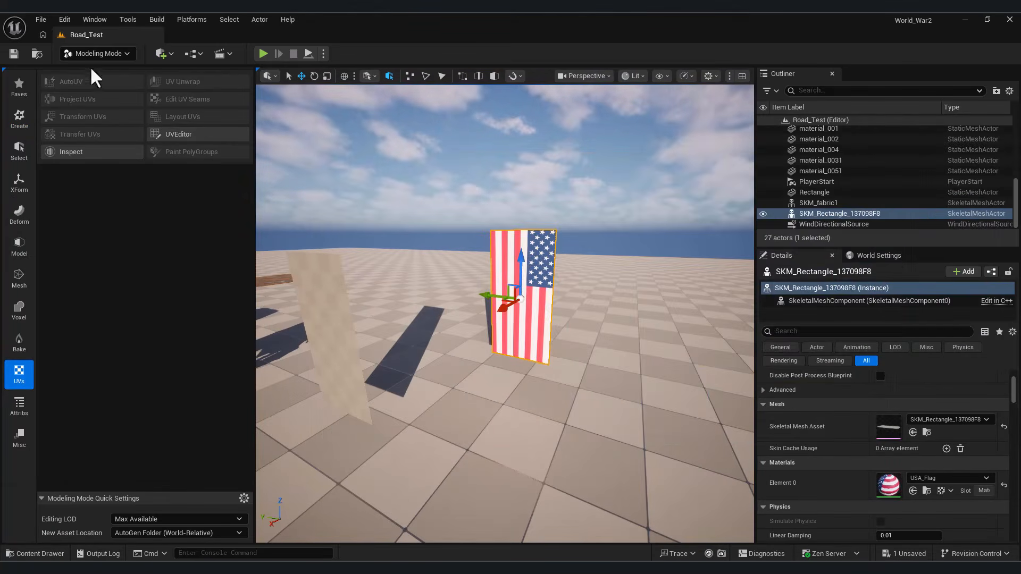
# - Return to Selection Mode and simulate the level to check the textured flag cloth in the wind
pyautogui.click(93, 56)
pyautogui.click(109, 71)
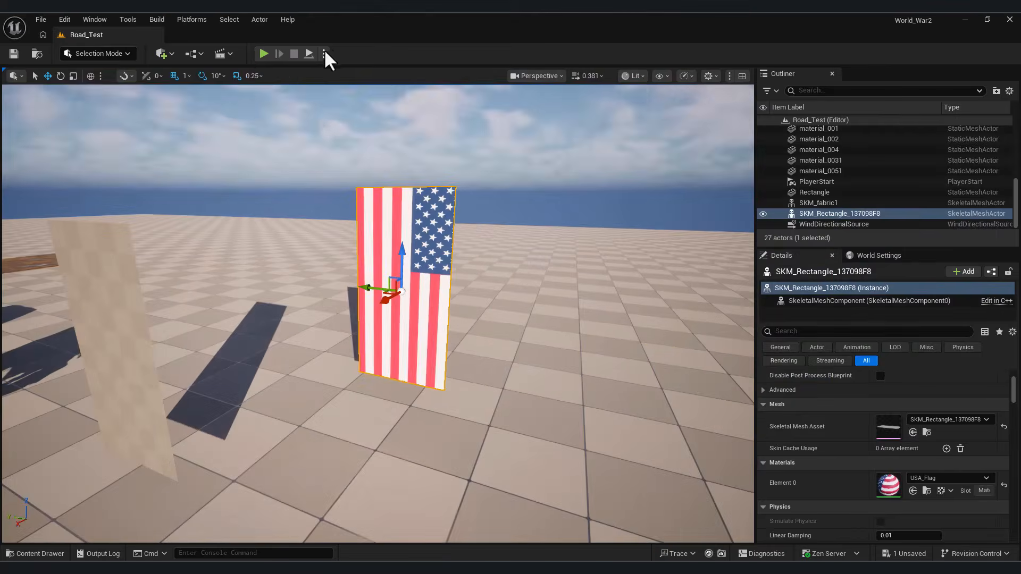
pyautogui.click(323, 54)
pyautogui.click(377, 161)
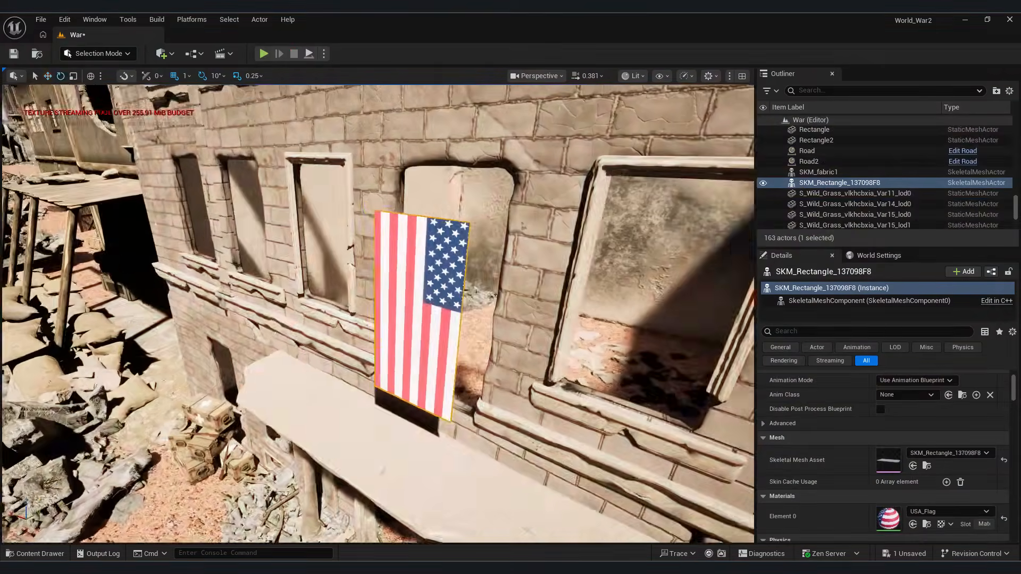
# - Place the USA flag cloth in the brick building's window opening in the War level and simulate it, viewing the whole facade
pyautogui.moveTo(377, 314)
pyautogui.mouseDown(button='right')
pyautogui.moveTo(341, 314)
pyautogui.moveTo(372, 313)
pyautogui.mouseUp(button='right')
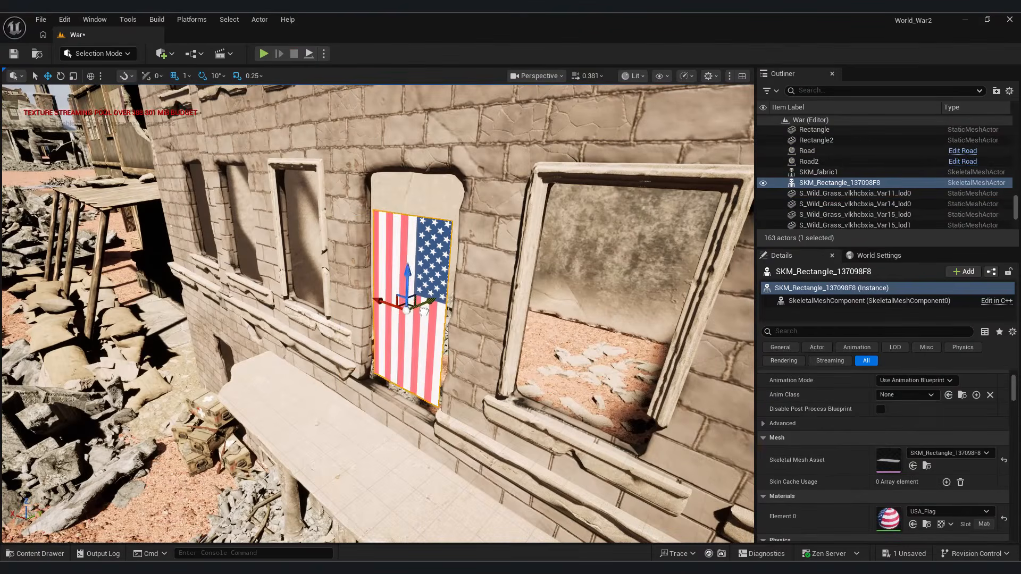
pyautogui.moveTo(408, 264); pyautogui.dragTo(372, 255, button='right')
pyautogui.click(324, 53)
pyautogui.click(365, 162)
pyautogui.press('s')
pyautogui.press('a')
pyautogui.moveTo(339, 323); pyautogui.dragTo(369, 299, button='right')
pyautogui.click(339, 323)
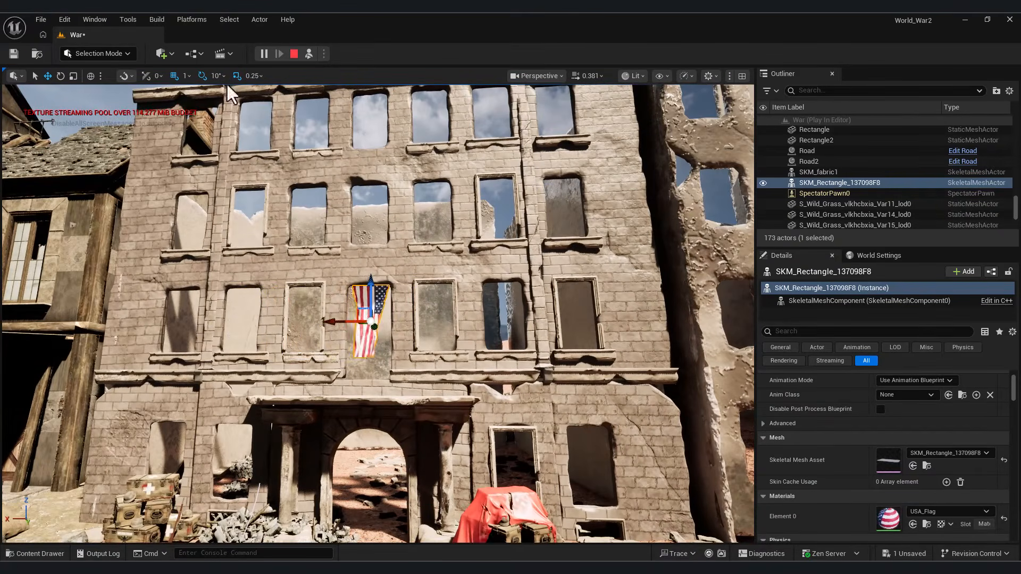
# - Stop the simulation and place a copy of the flag cloth in the facade's leftmost window one floor higher, at location 4988, 9469, 284
pyautogui.click(294, 53)
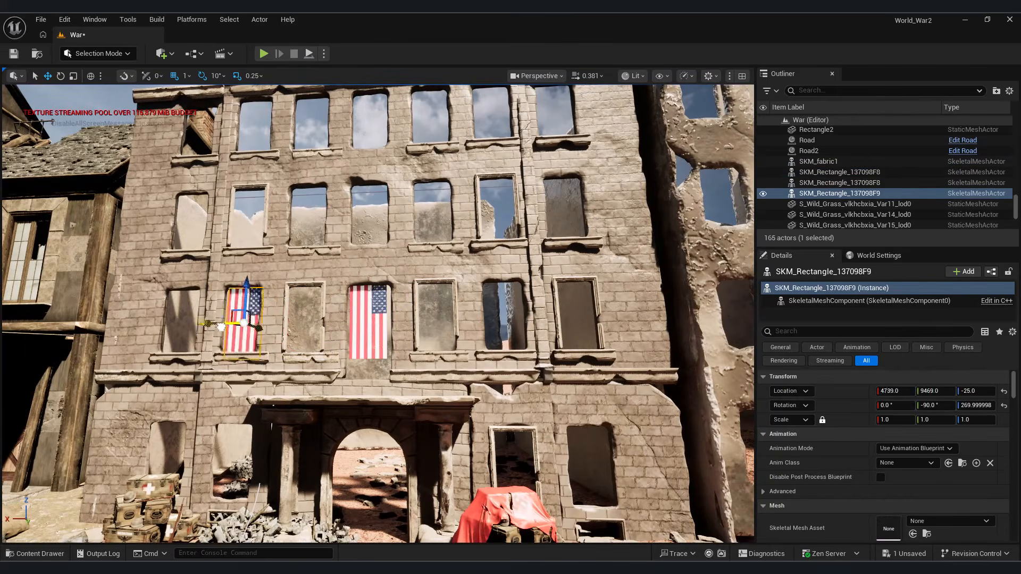
pyautogui.moveTo(221, 327); pyautogui.dragTo(195, 206)
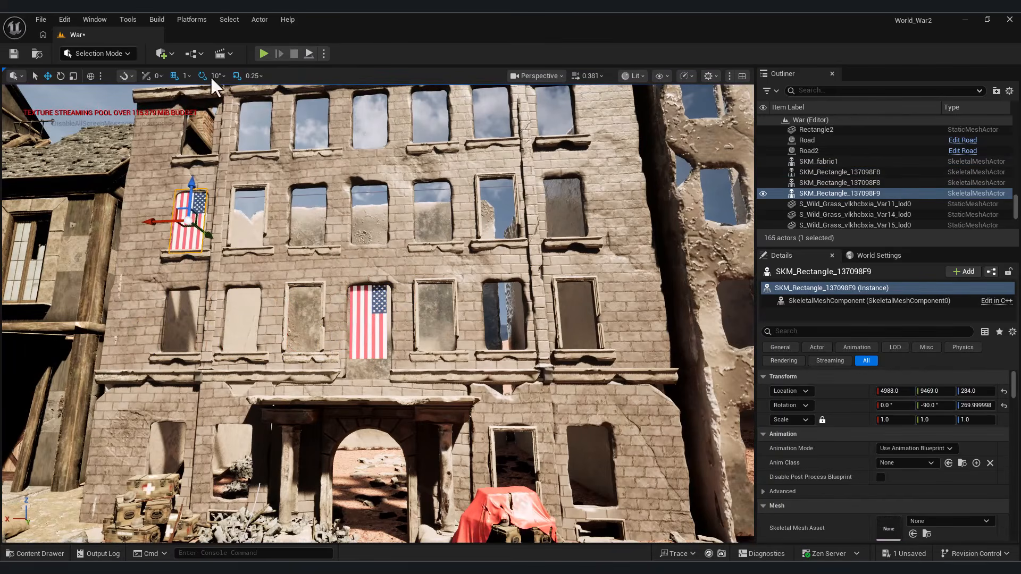
# - Simulate the War level again and view both window flags and the cloth-covered crates from farther back
pyautogui.click(324, 54)
pyautogui.click(358, 157)
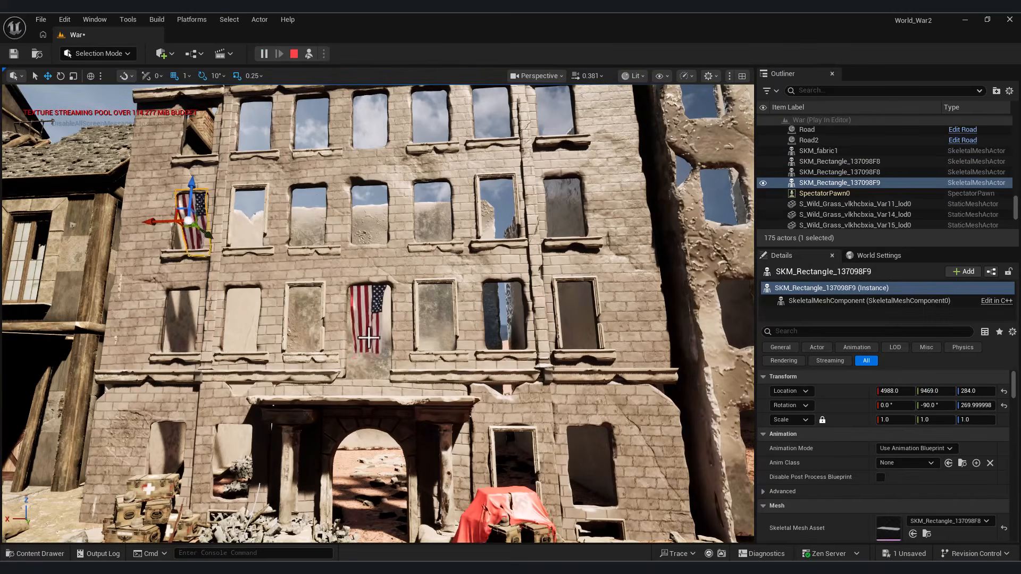
pyautogui.press('s')
pyautogui.press('w')
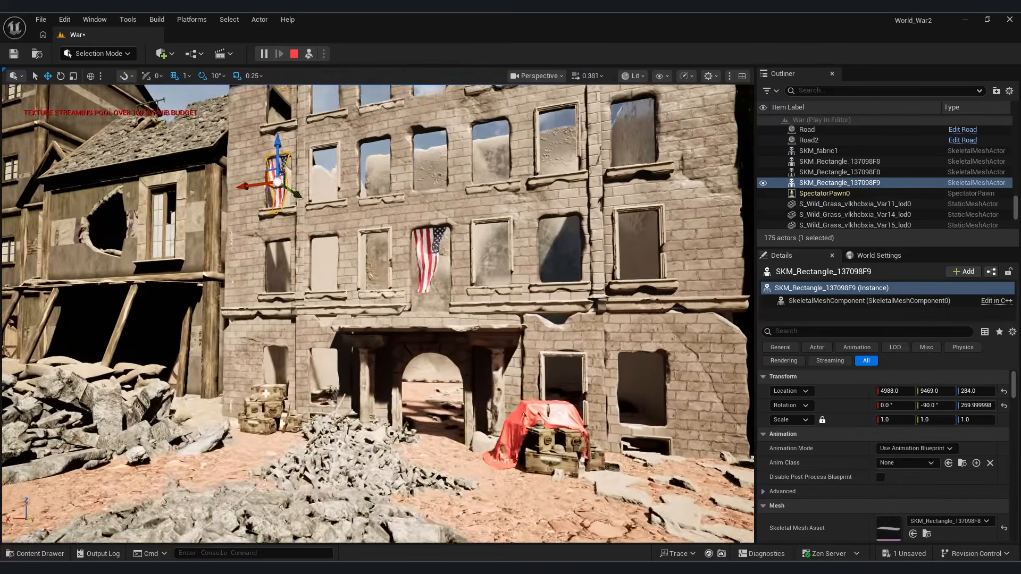